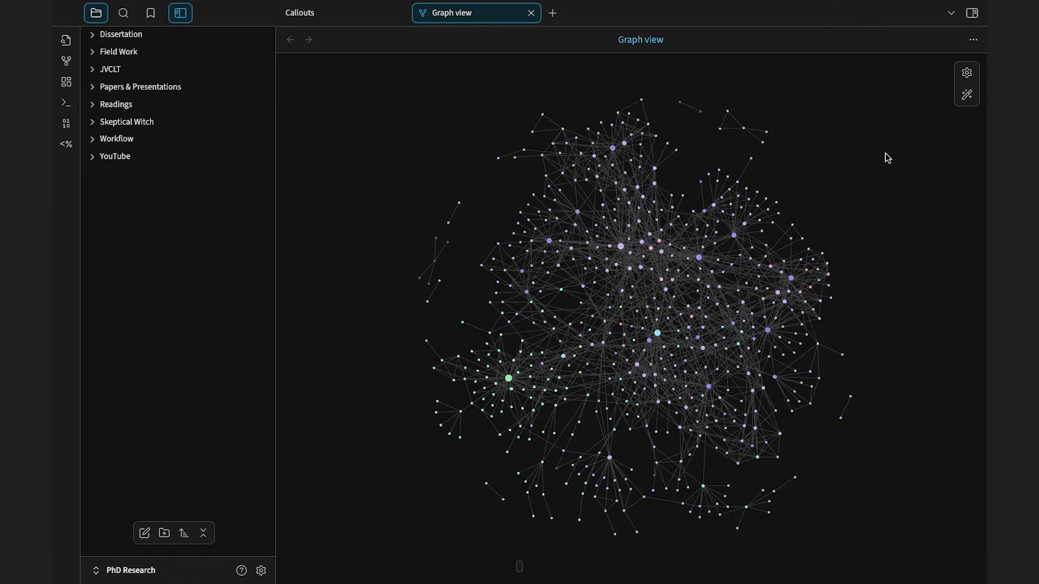
Show the graph's filter and group settings, and browse the Papers & Presentations folder with its Papers and Presentations subfolders.
click(967, 73)
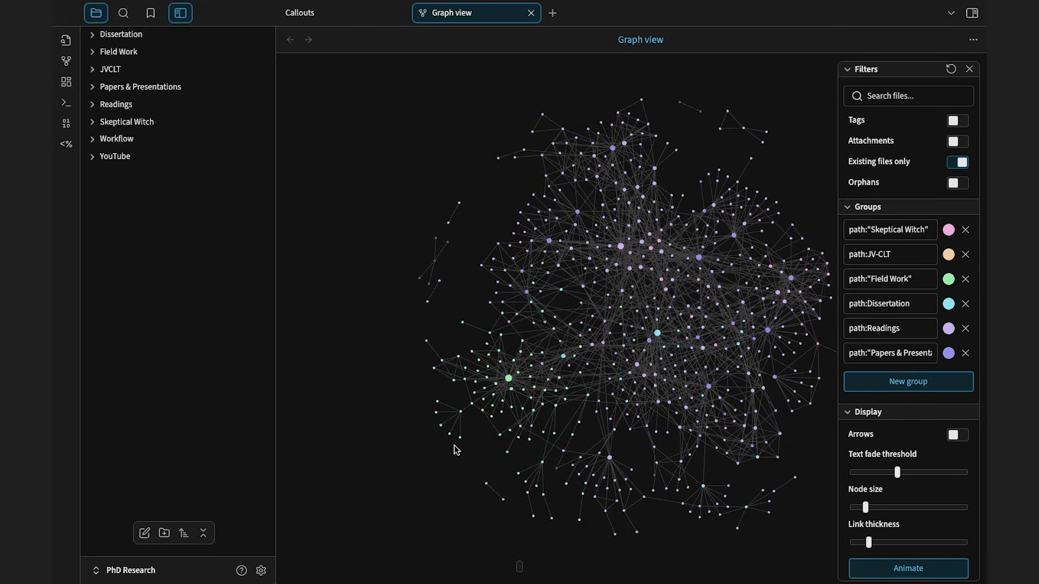
click(218, 93)
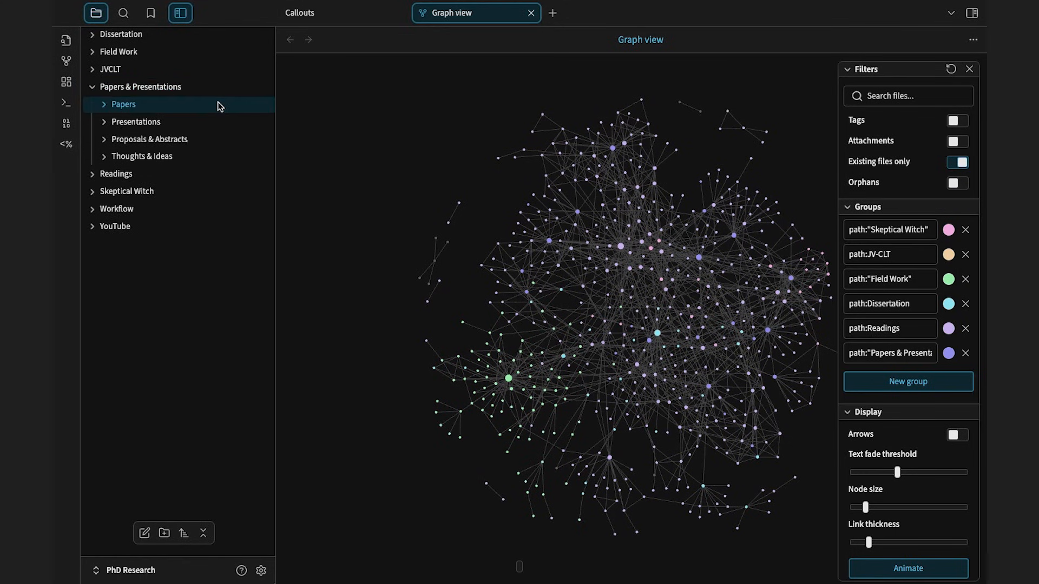
click(219, 104)
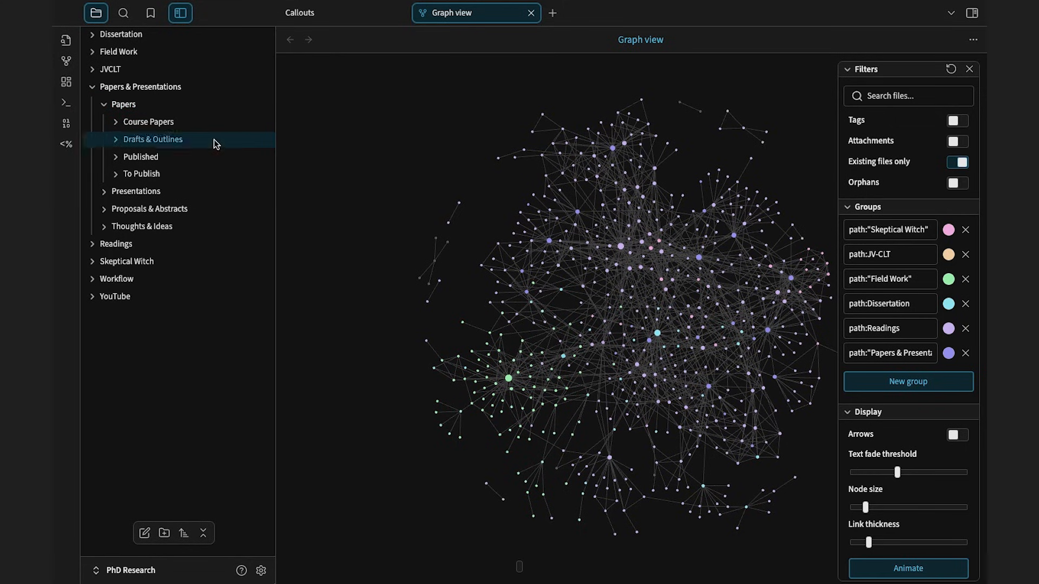
click(211, 190)
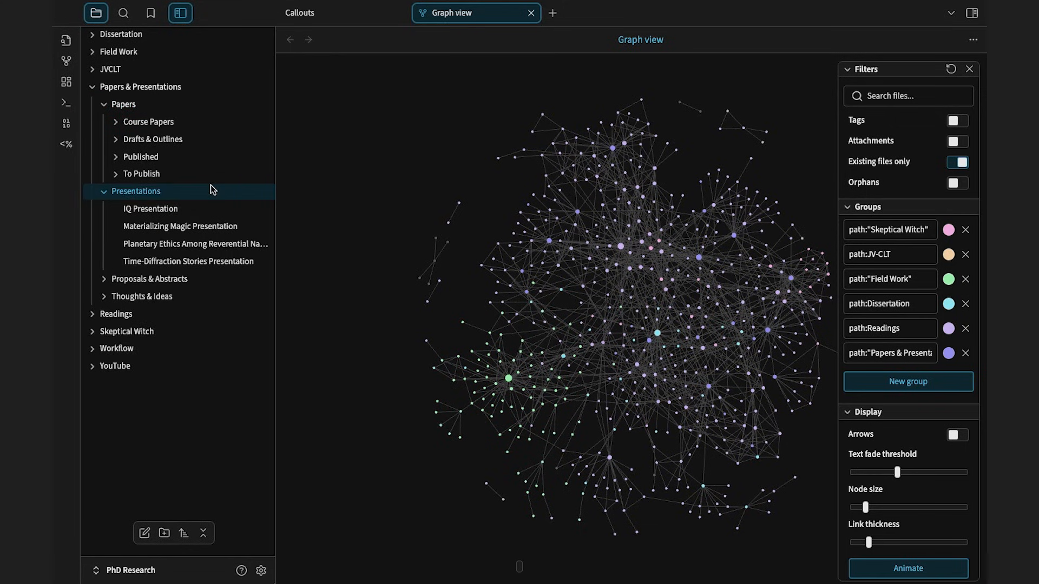
click(211, 190)
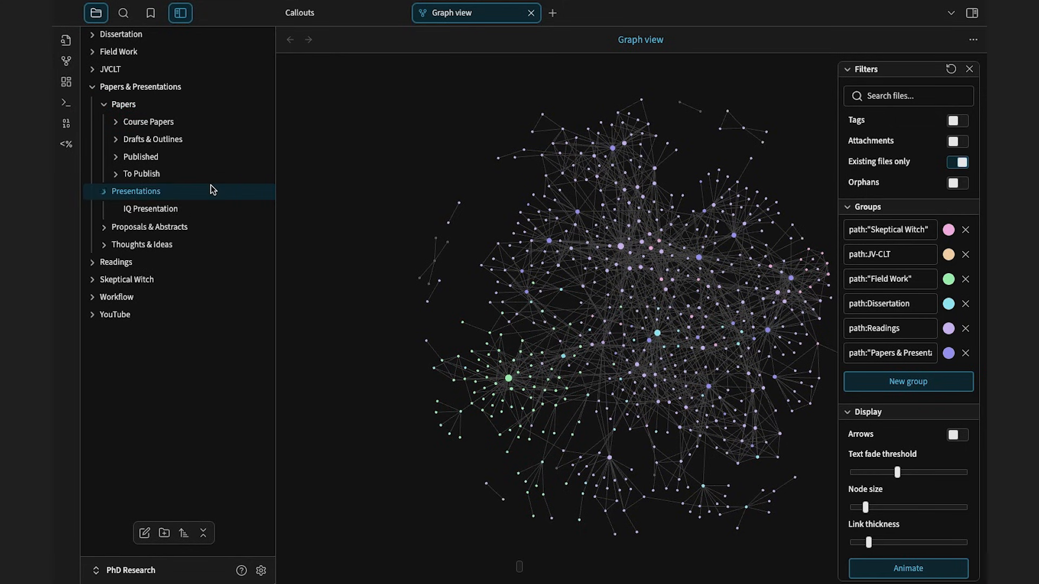
click(205, 111)
click(199, 36)
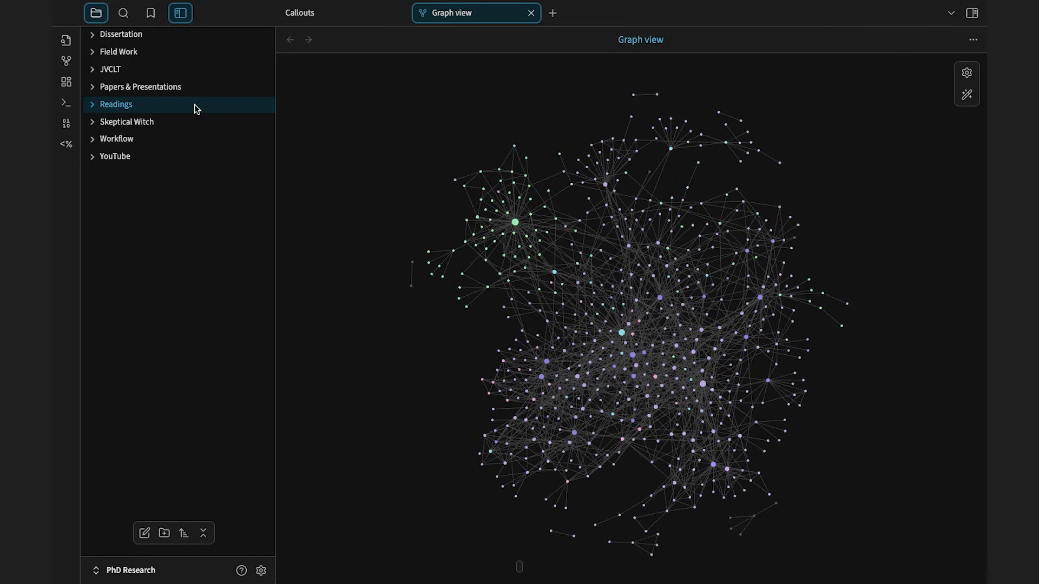
Expand the Readings folder and its Community, Discourse & Media and Environment subfolders to view their topics.
click(196, 108)
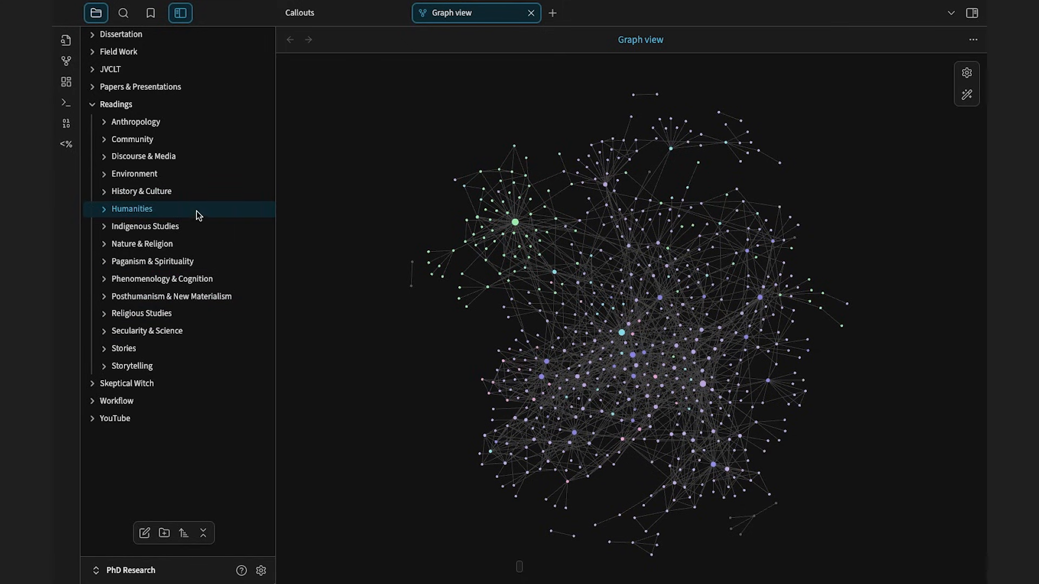
click(200, 145)
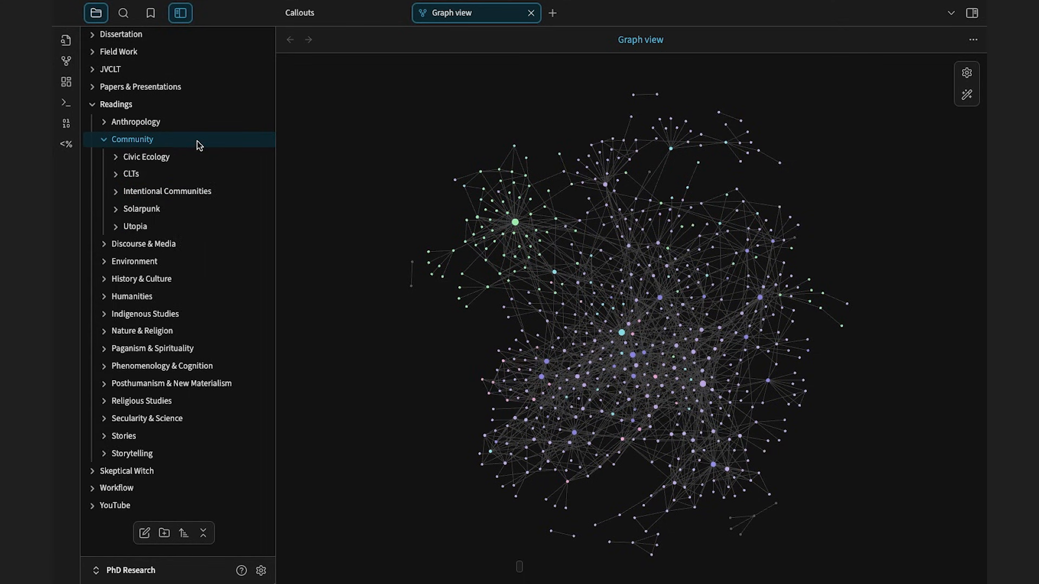
click(200, 246)
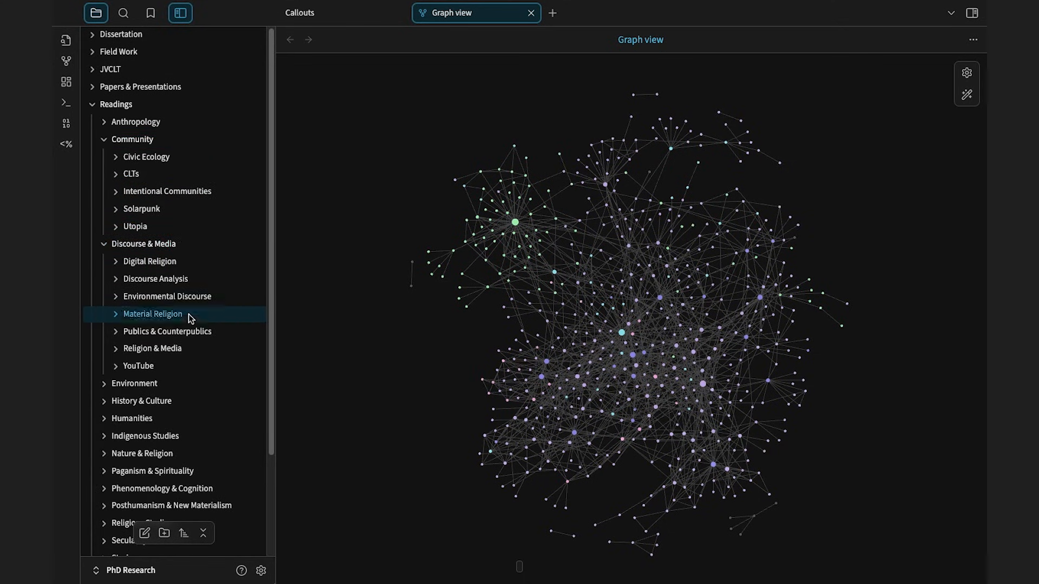
click(184, 385)
scroll(183, 387, down, 3)
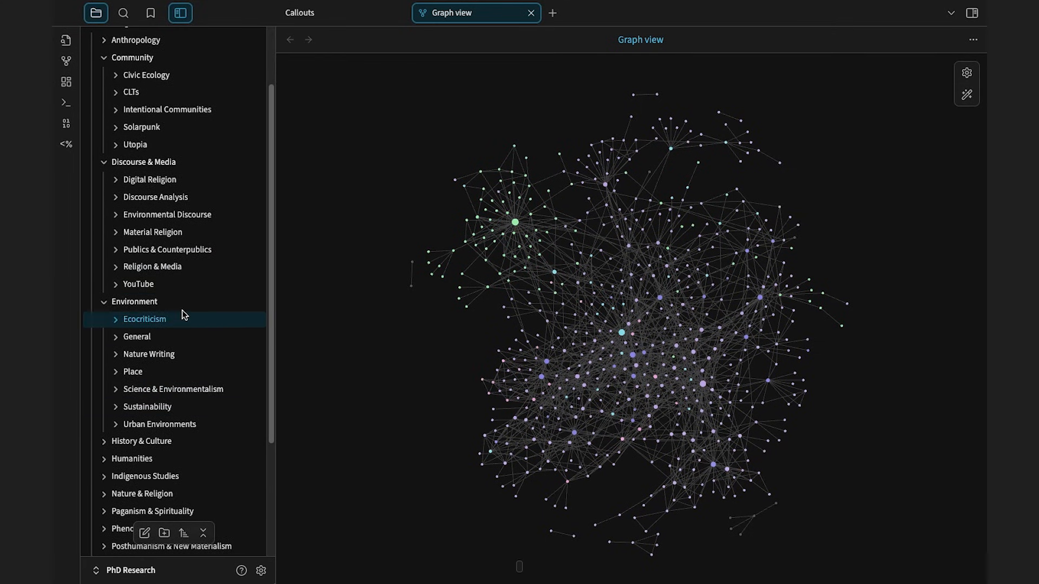
Expand the Solarpunk folder under Community and open the reading note marked (2022a).
scroll(189, 255, up, 2)
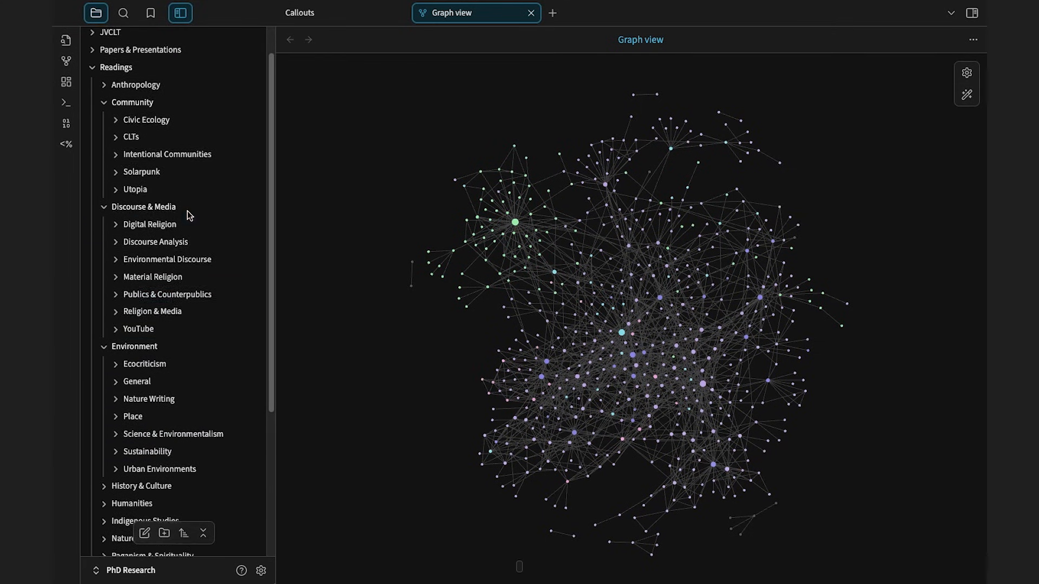
click(190, 172)
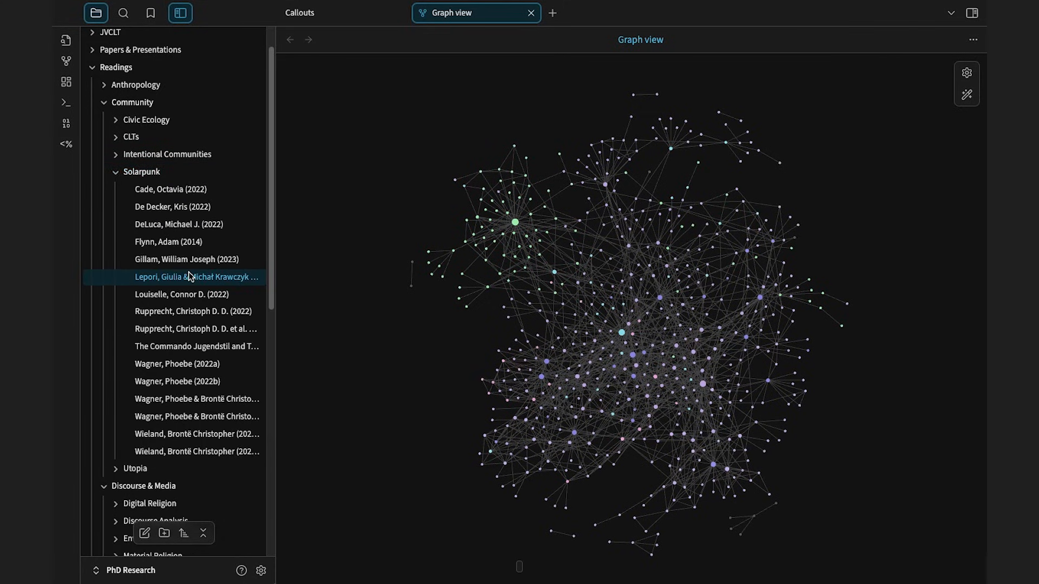
click(197, 366)
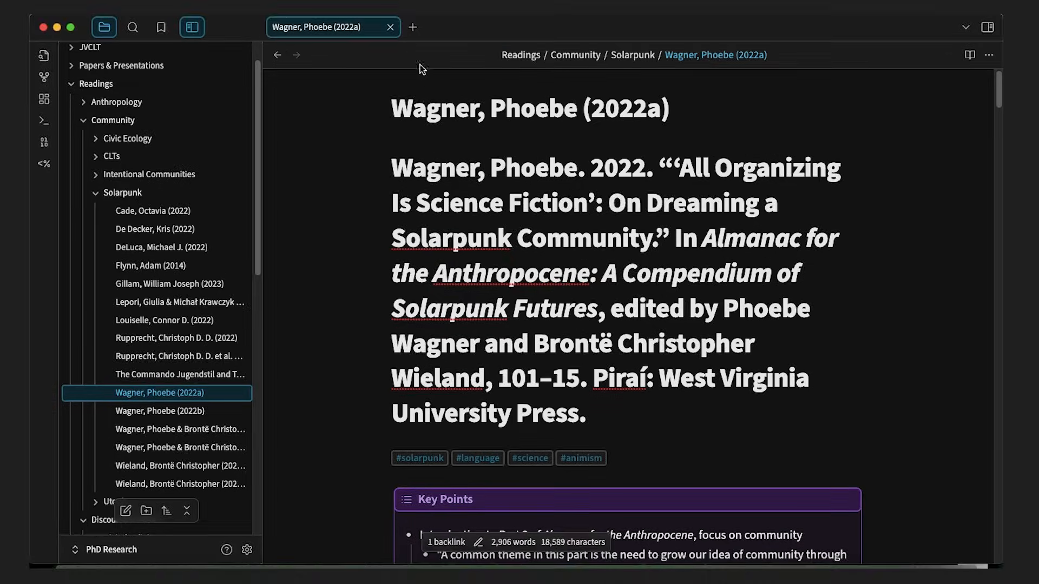
Create a new note in the Solarpunk folder in a separate tab, titled with the article author's surname, given names and (2010).
click(413, 27)
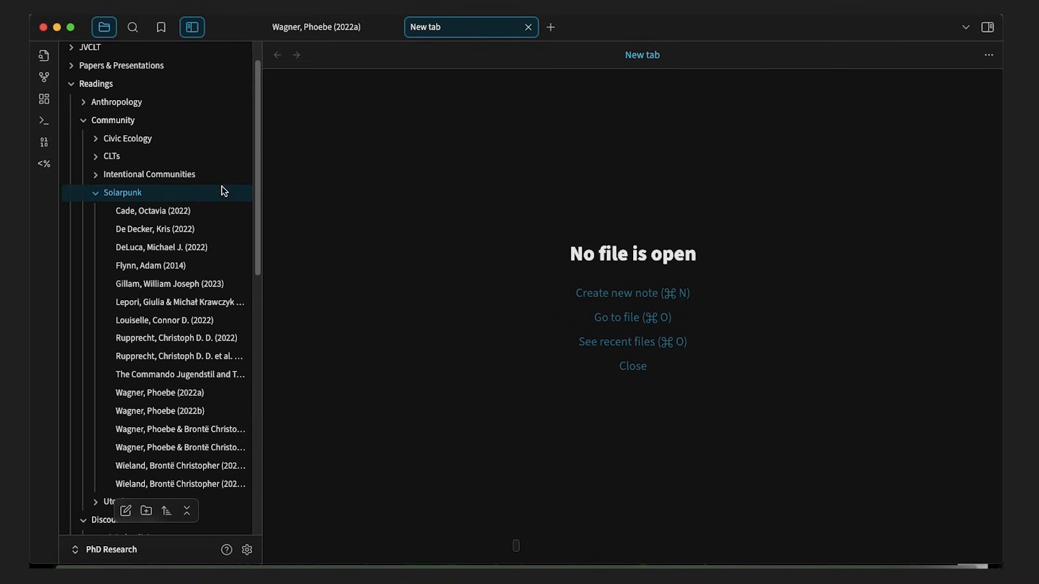
right_click(189, 192)
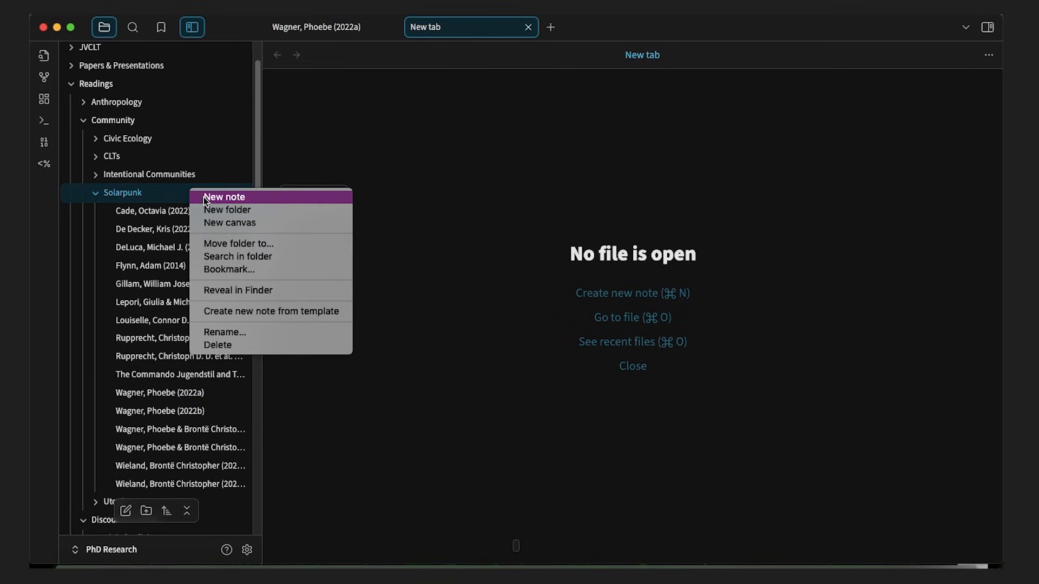
click(205, 199)
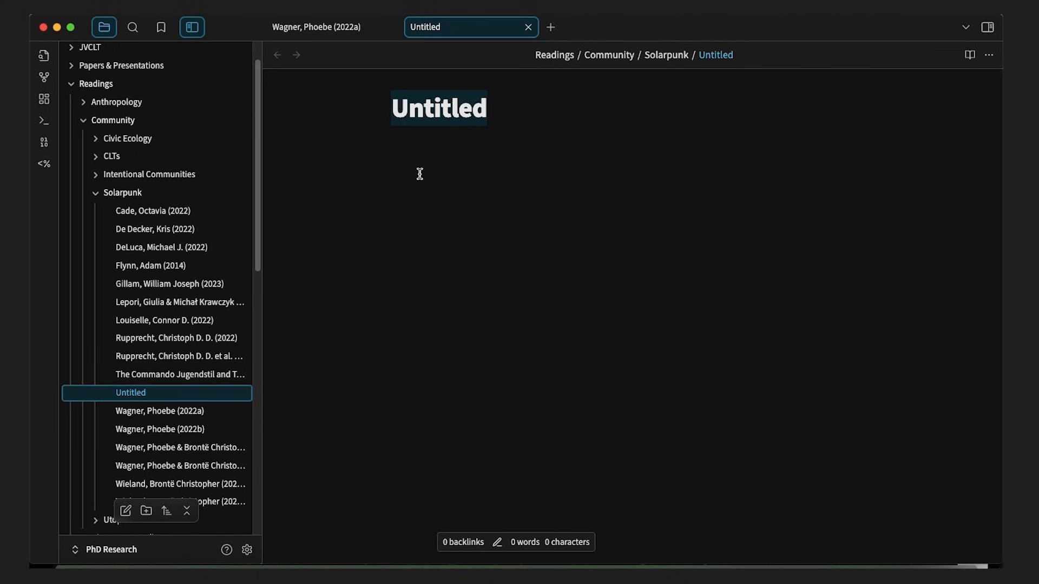
text(Reina-R)
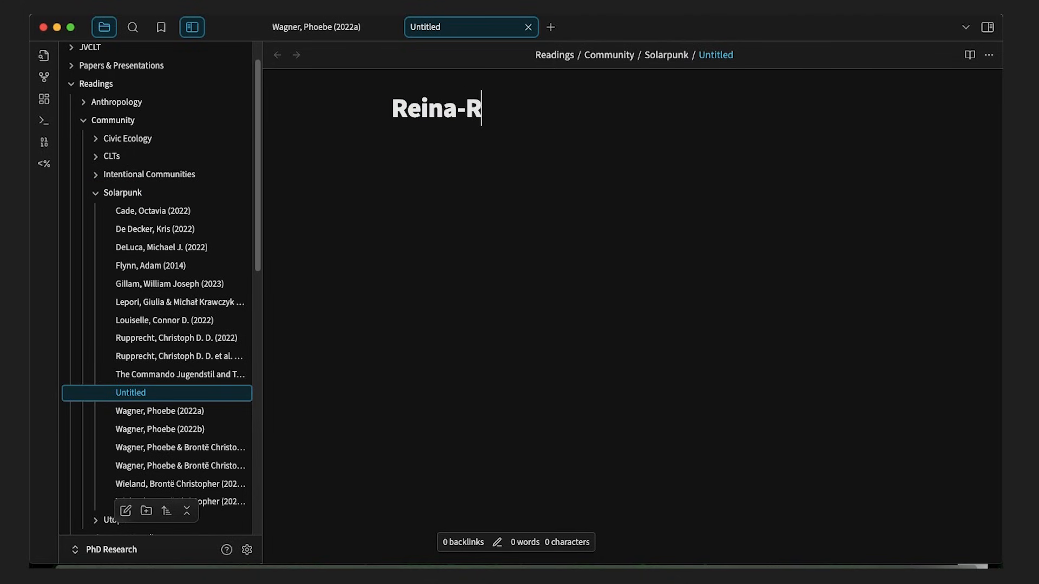
text(ozo, J)
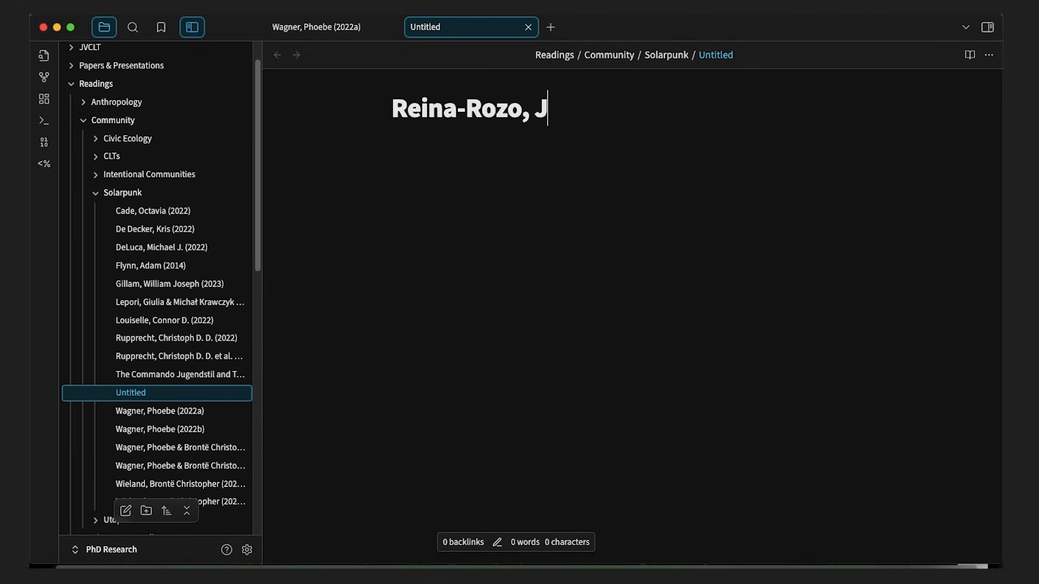
text(uan Dav)
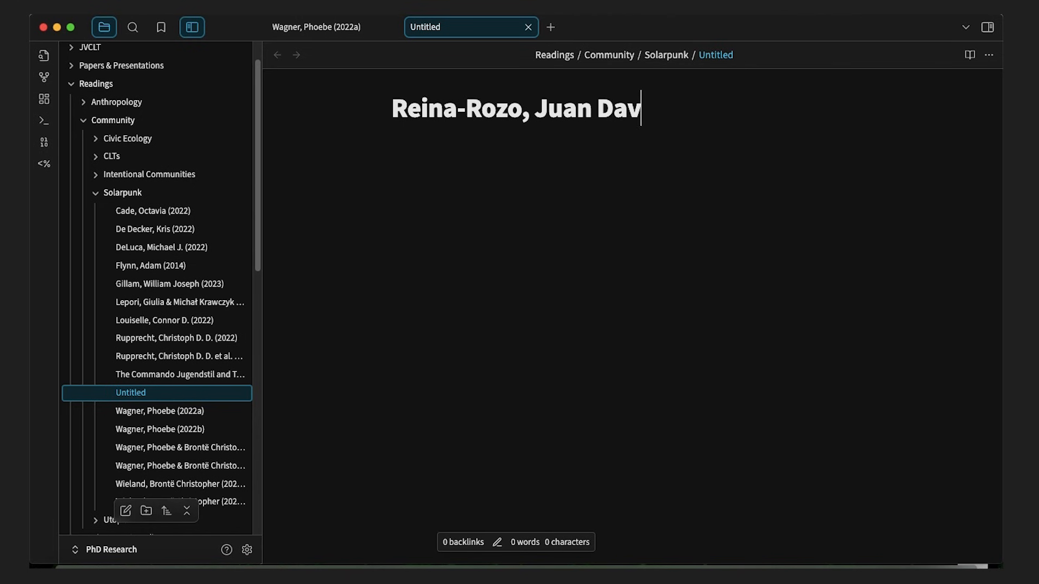
text(id (2010))
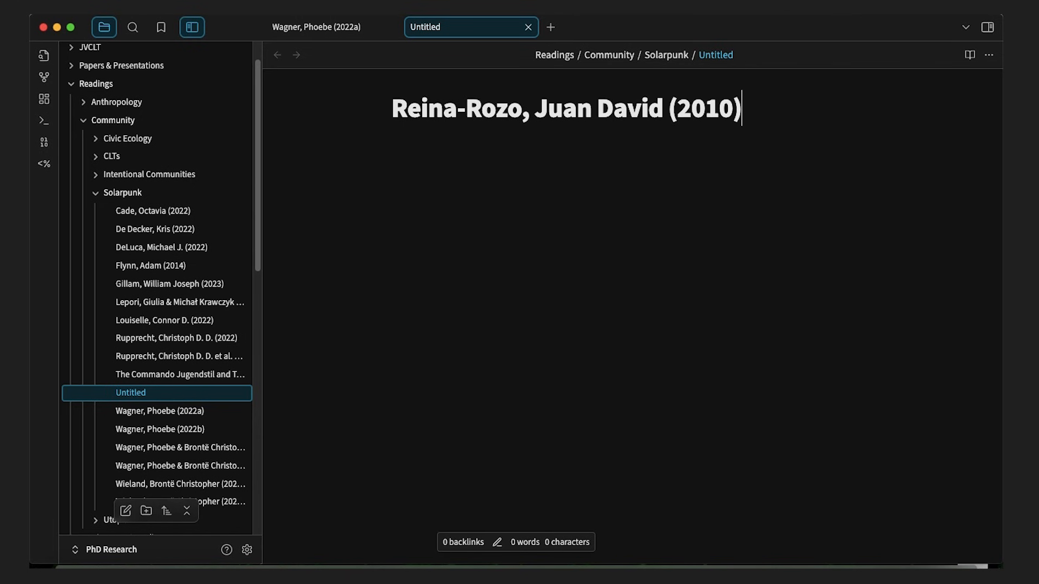
Switch to Zotero, copy the bibliography entry for "Art, Energy and Technology: the Solarpunk Movement", and return to Obsidian.
click(694, 568)
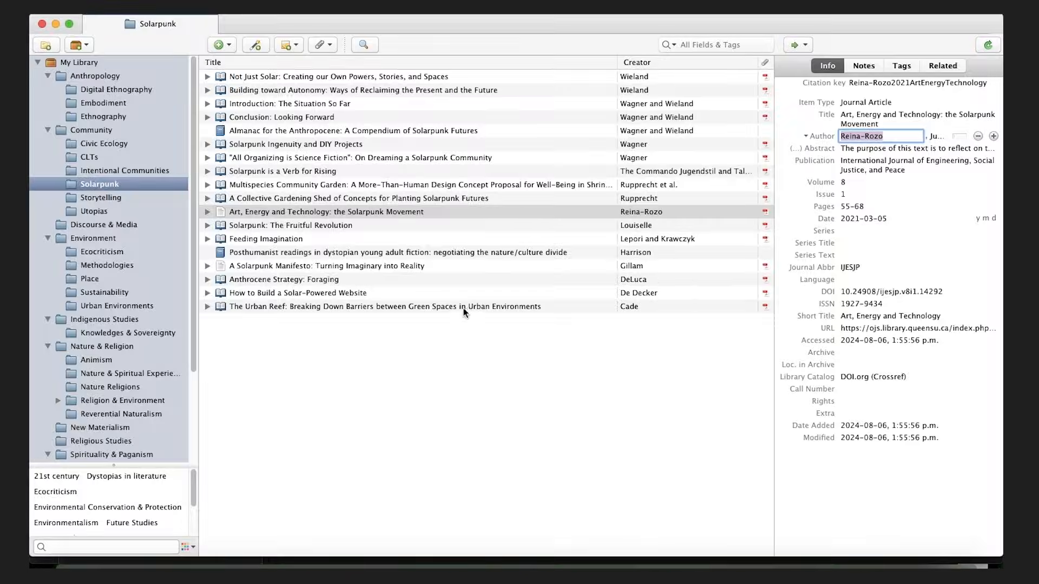
click(409, 213)
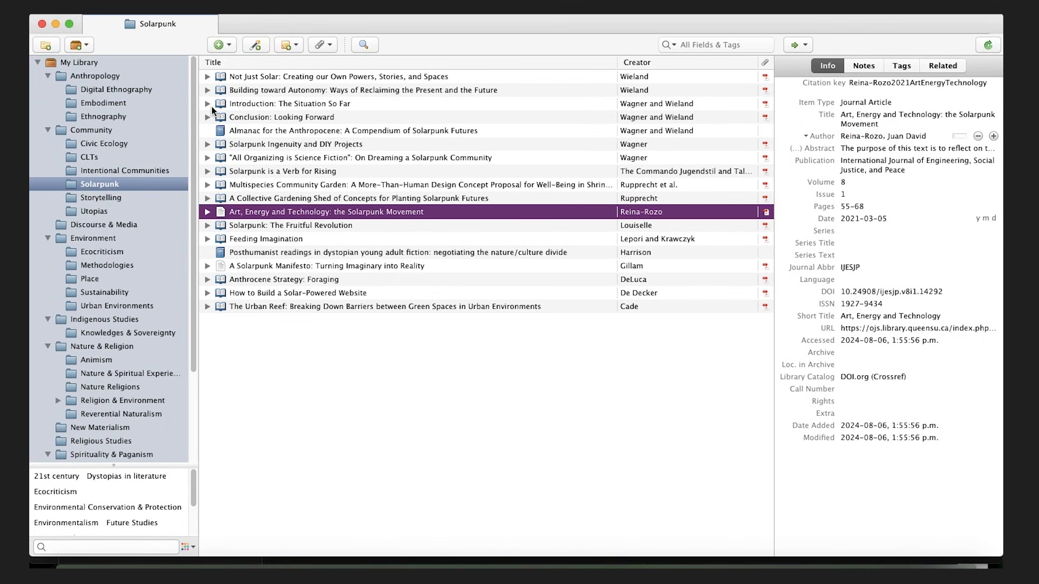
click(147, 7)
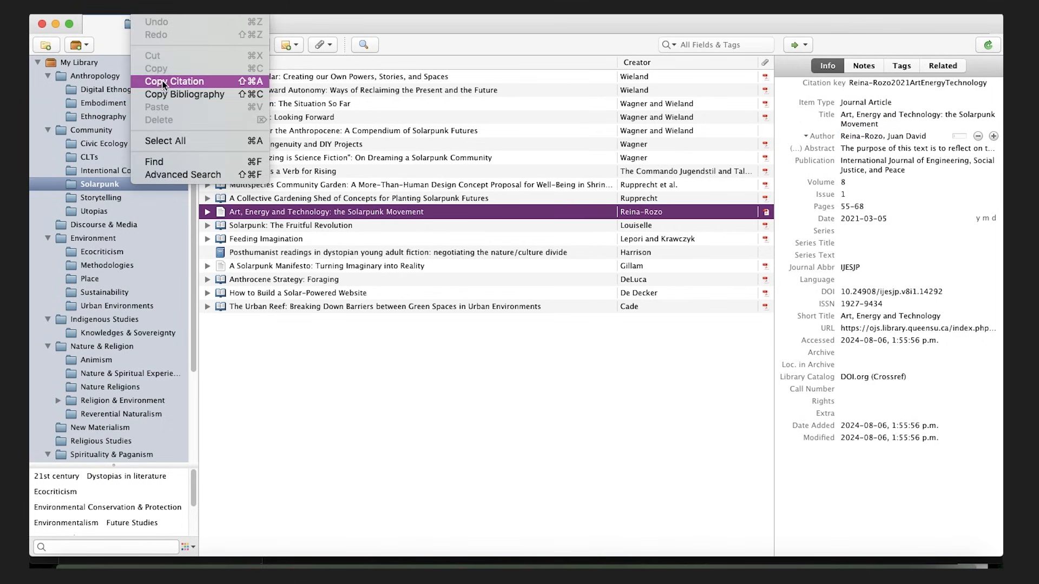
click(165, 97)
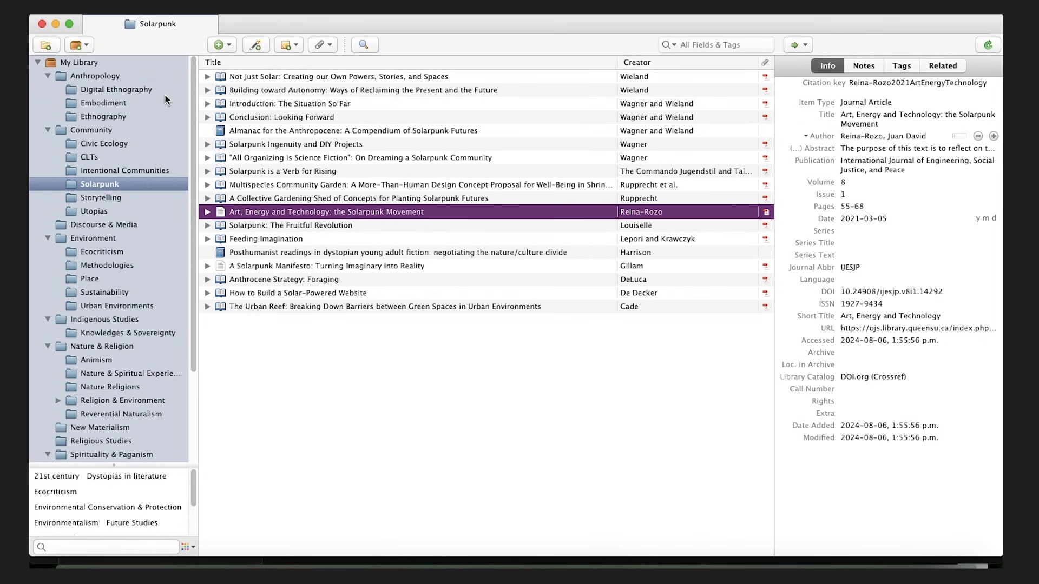
click(55, 24)
Paste the copied bibliography entry into the new note's body and format it as a level-one heading.
key(Return)
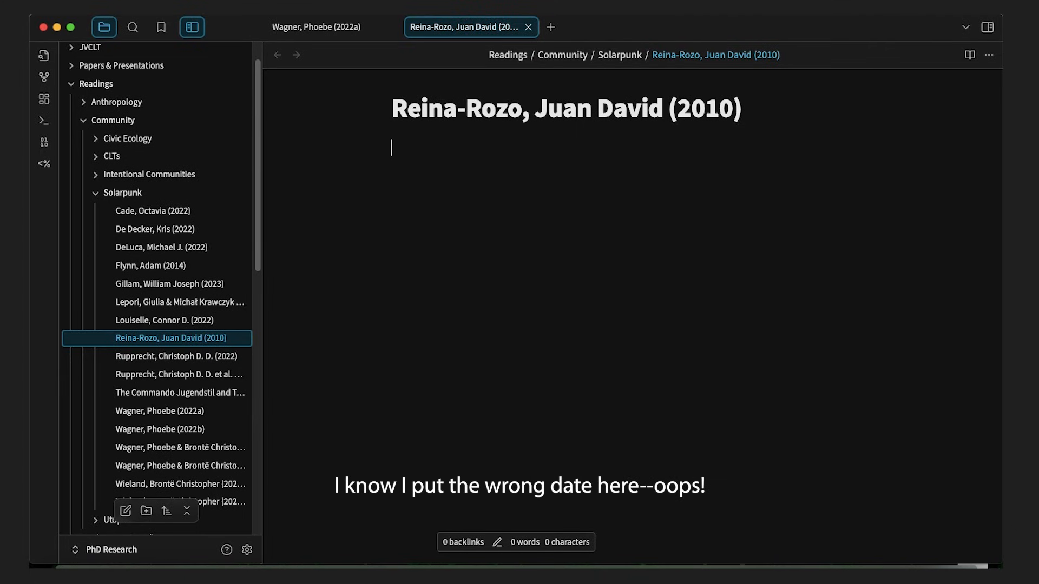
key(super+v)
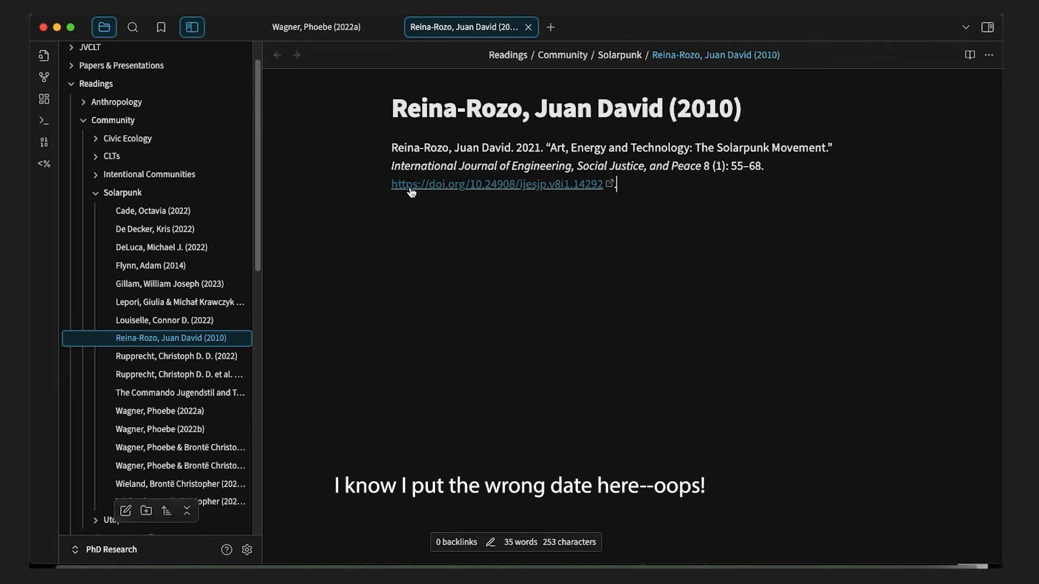
click(392, 147)
text(#)
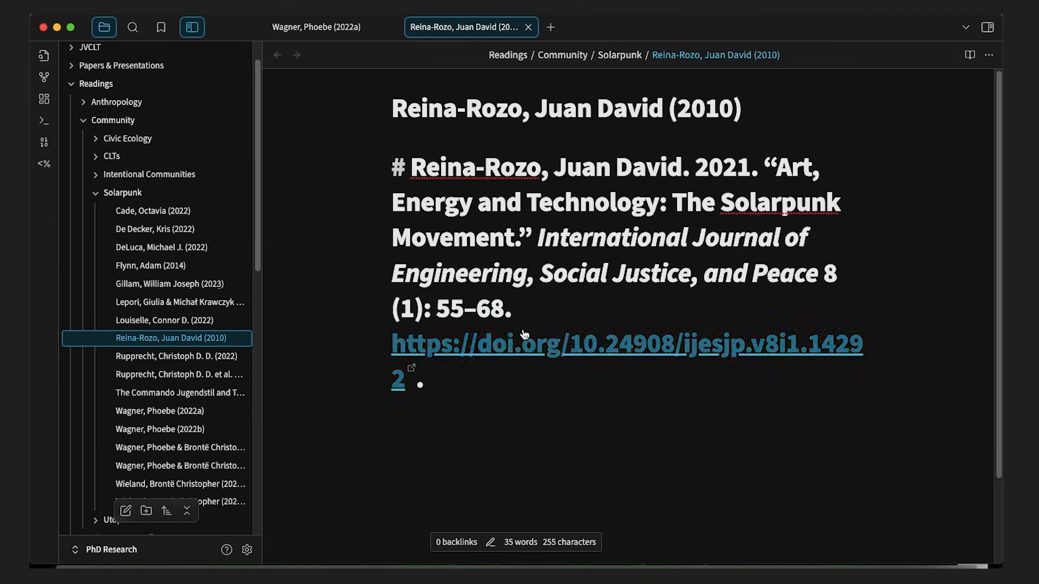
Add the existing tag #solarpunk on a new line below the citation heading.
click(508, 385)
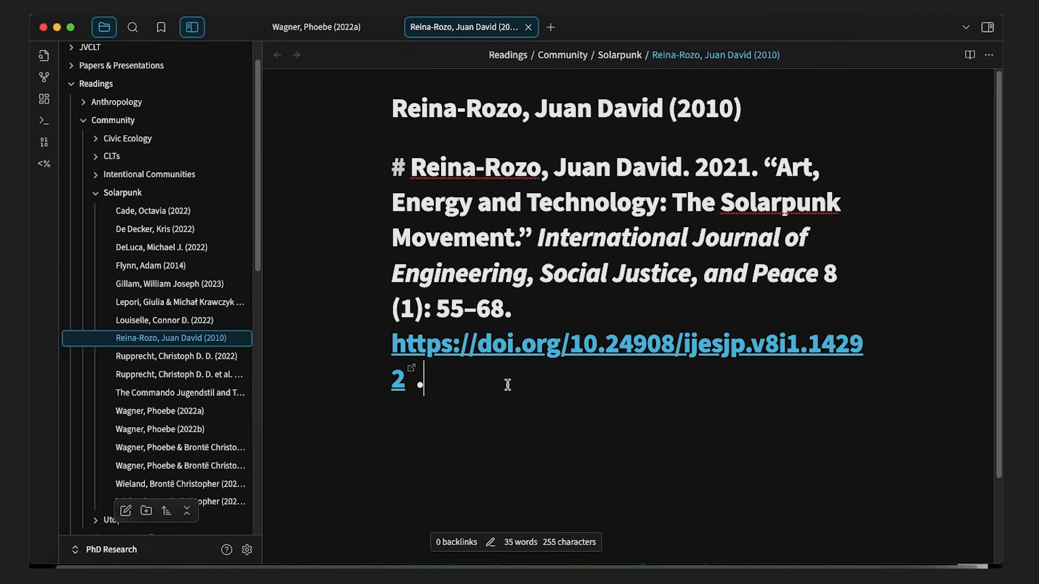
key(Return)
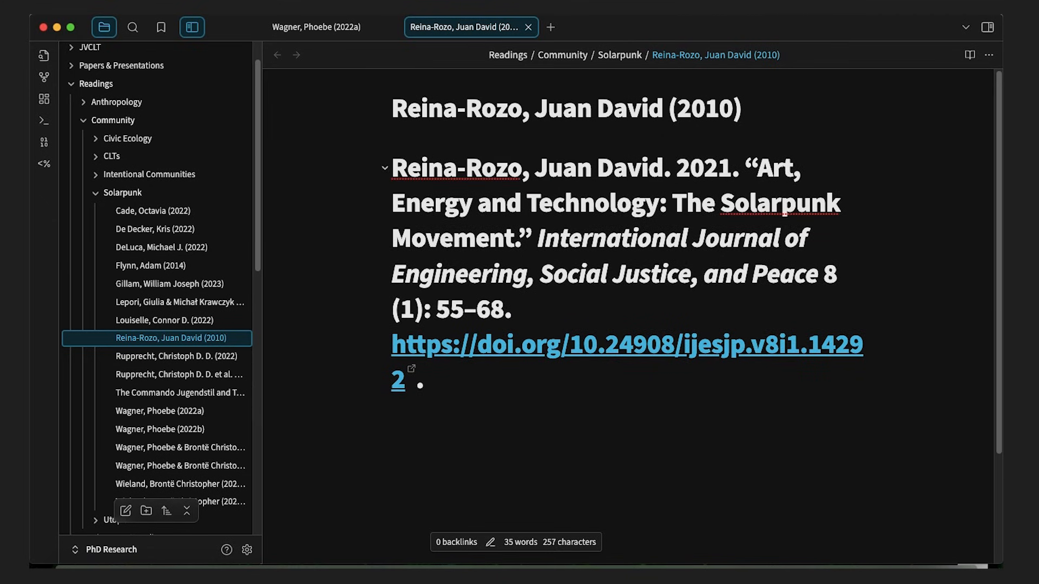
text(#solarpunk)
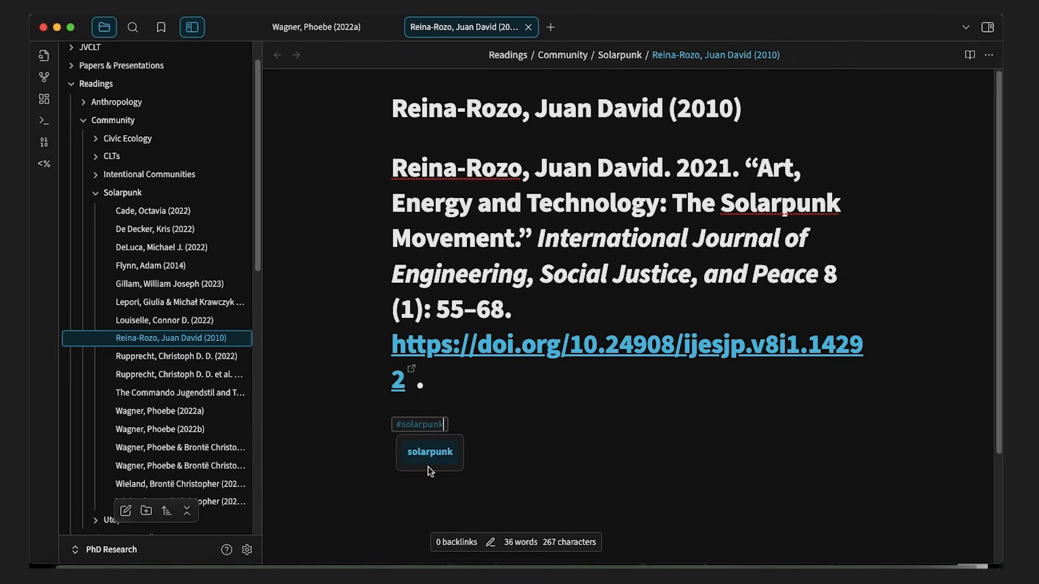
click(430, 454)
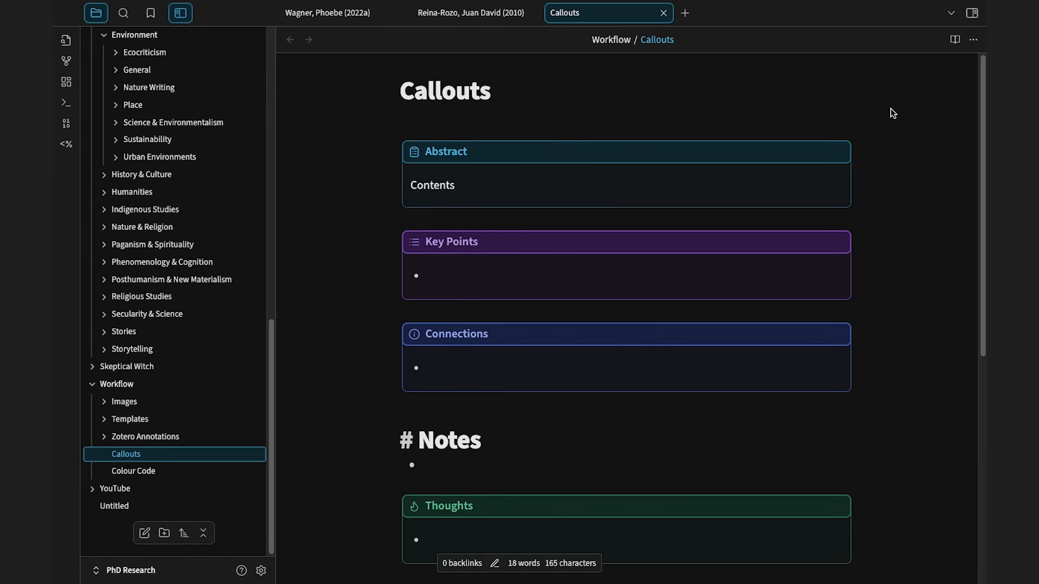
Review the callout templates in the Callouts note, from Abstract and Key Points to Thoughts and Question.
scroll(893, 113, down, 2)
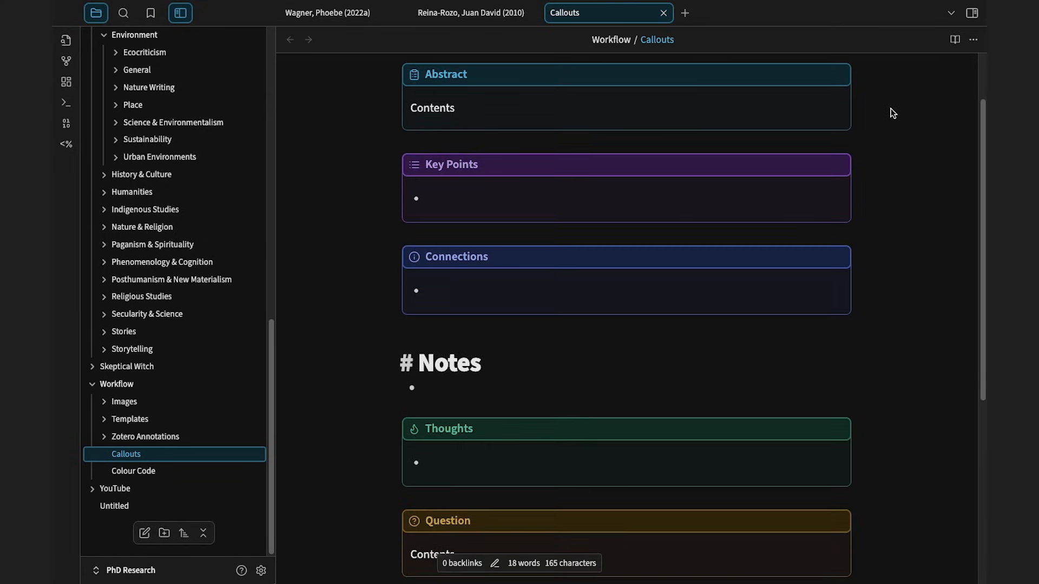
scroll(893, 113, down, 3)
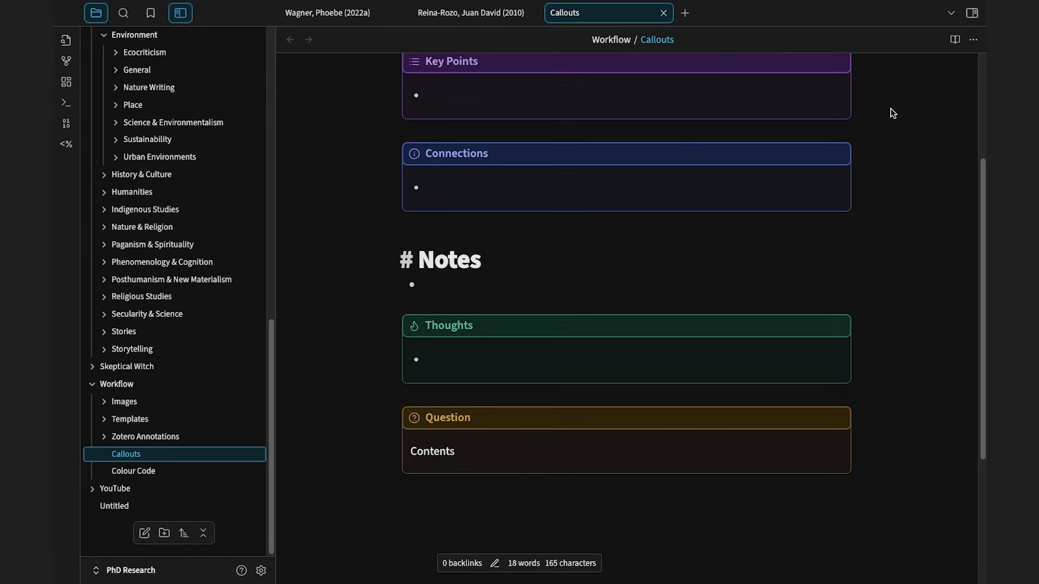
scroll(893, 113, down, 3)
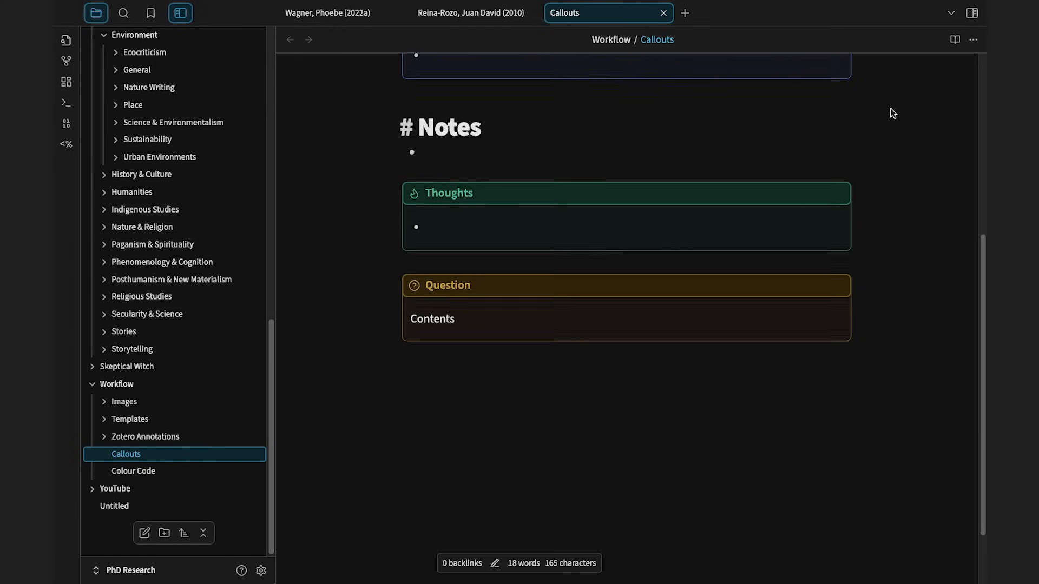
scroll(893, 113, up, 7)
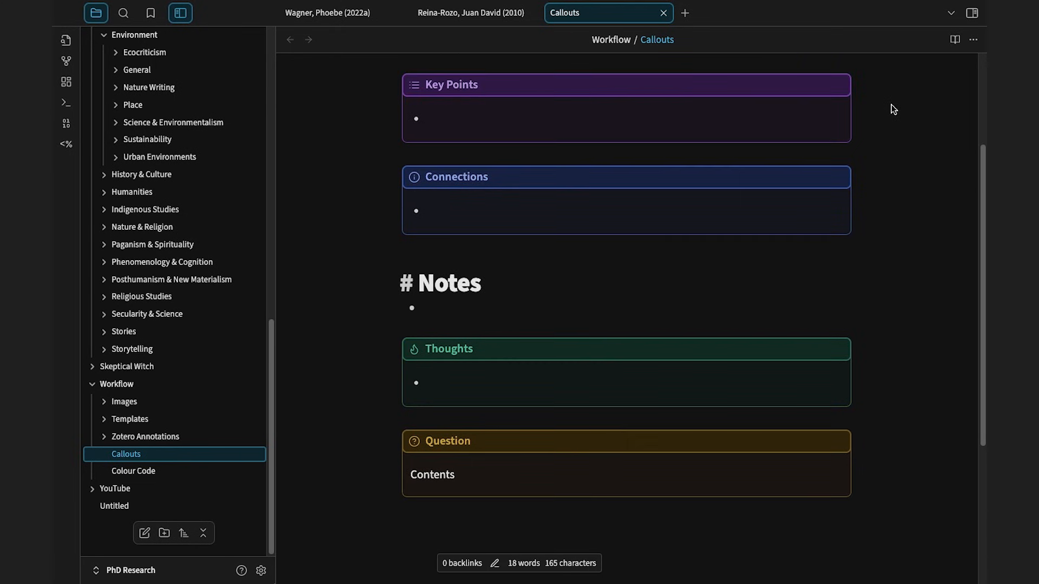
Open the settings and look through the hotkey assignments for the available commands.
scroll(891, 104, up, 1)
click(261, 571)
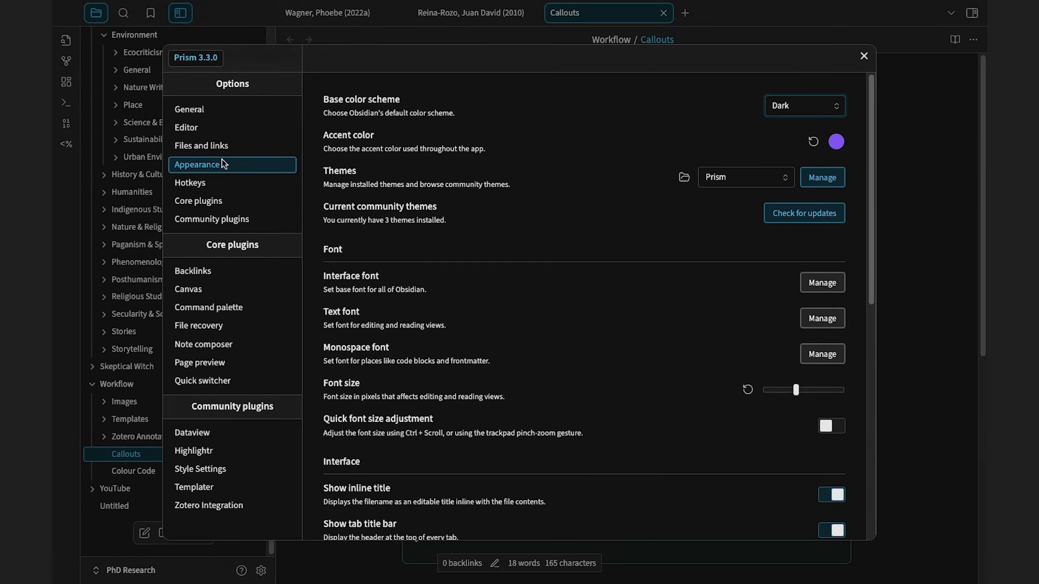
click(212, 181)
scroll(390, 194, down, 15)
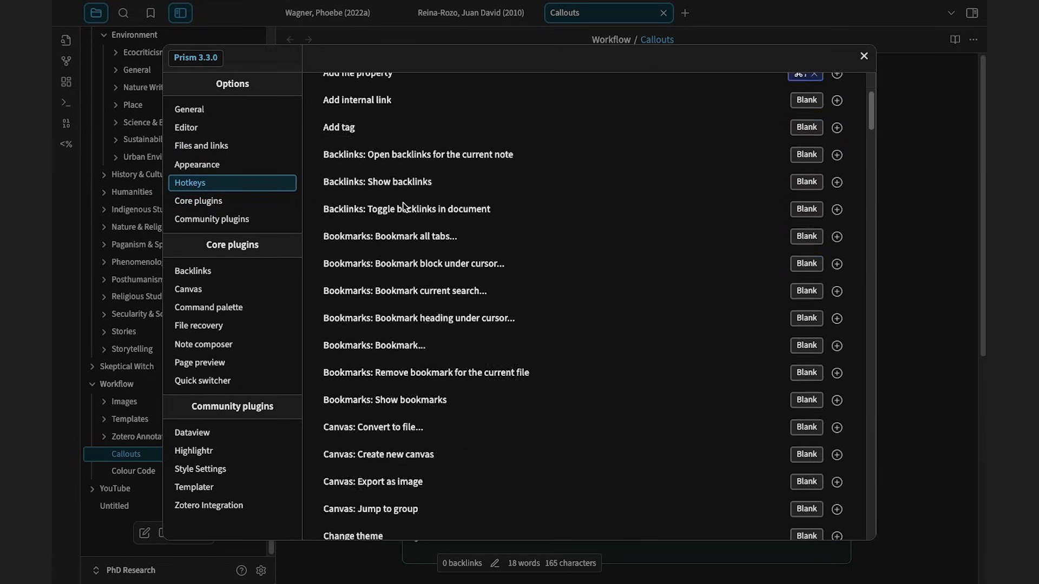
scroll(403, 202, up, 2)
scroll(403, 203, up, 1)
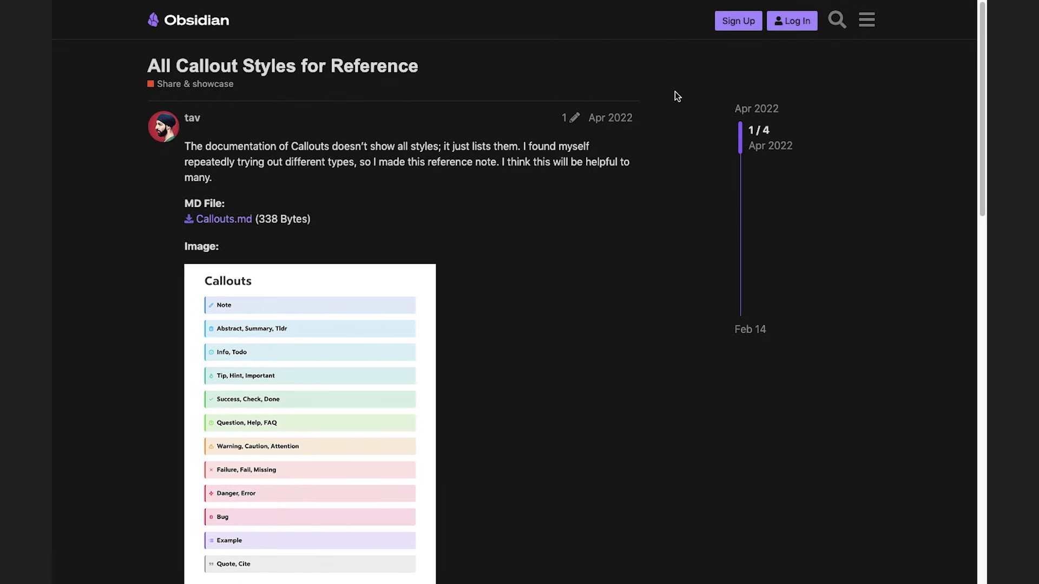
Read the forum post "All Callout Styles for Reference" and a web guide on what callouts are and how to format them.
scroll(674, 92, down, 3)
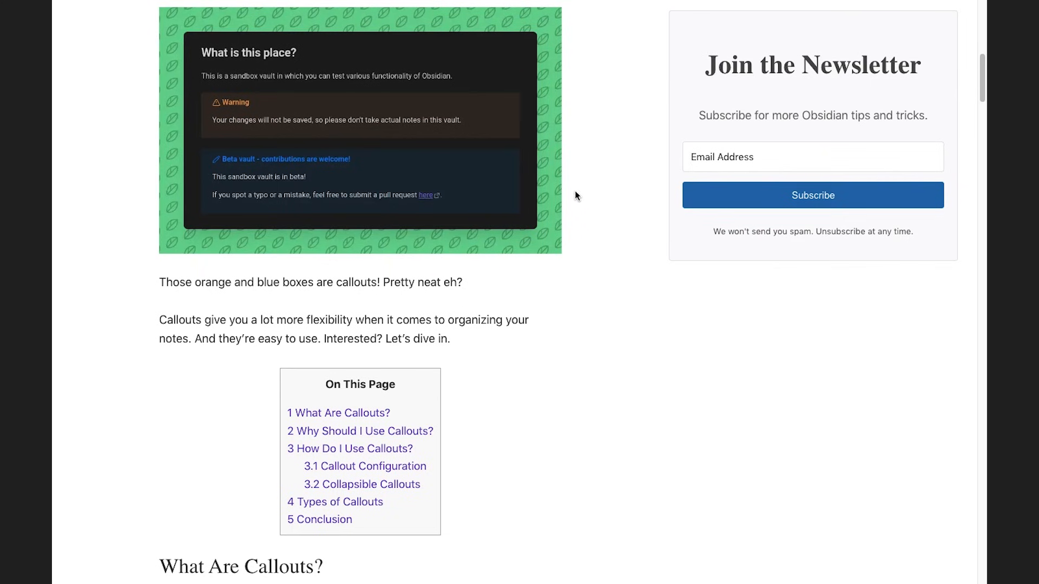
scroll(566, 187, down, 9)
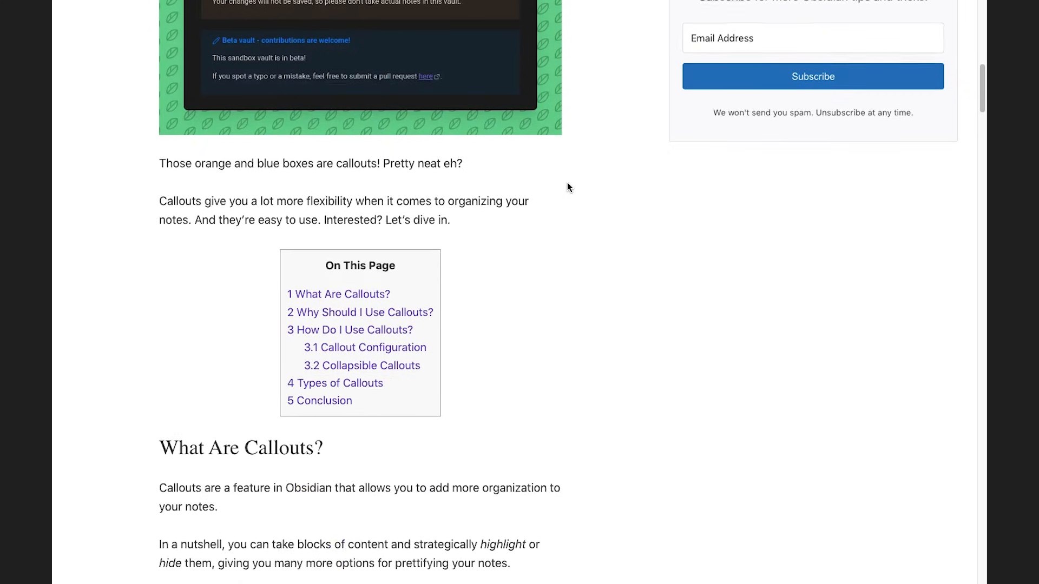
scroll(567, 187, down, 8)
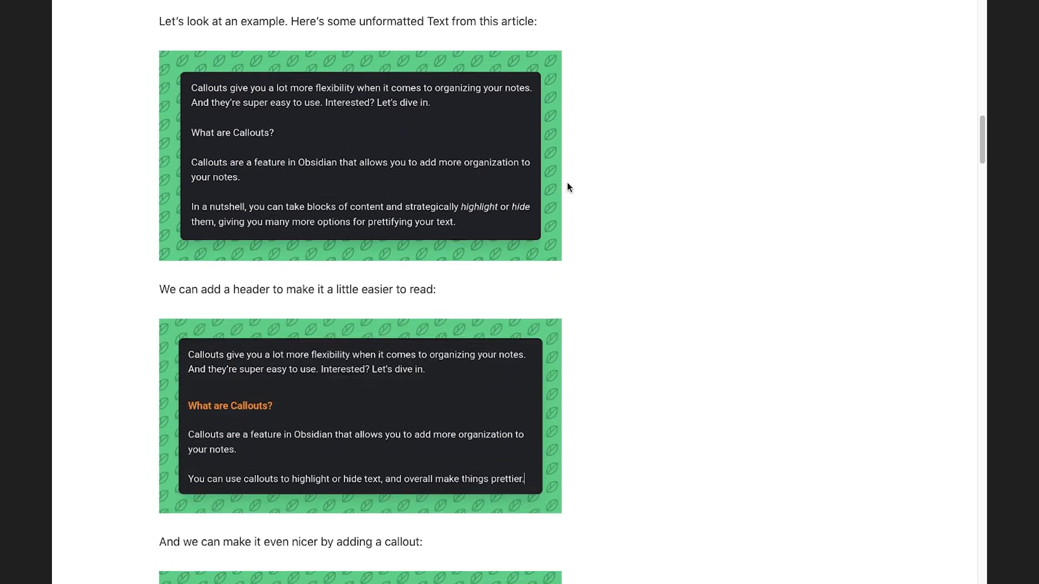
scroll(567, 185, down, 7)
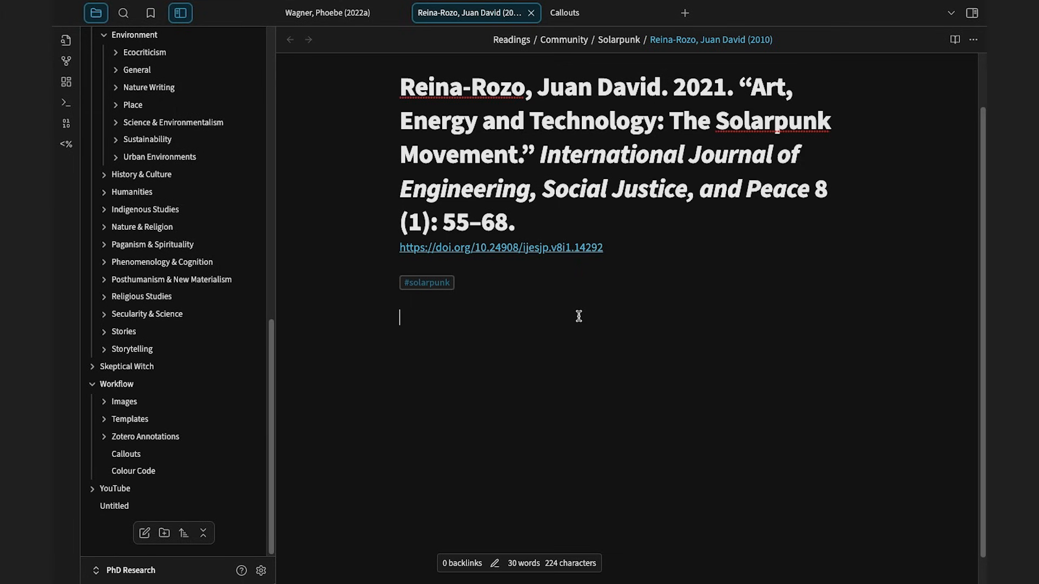
Insert a callout below the #solarpunk tag, with its type set to info and its title to Connections.
key(super+shift+c)
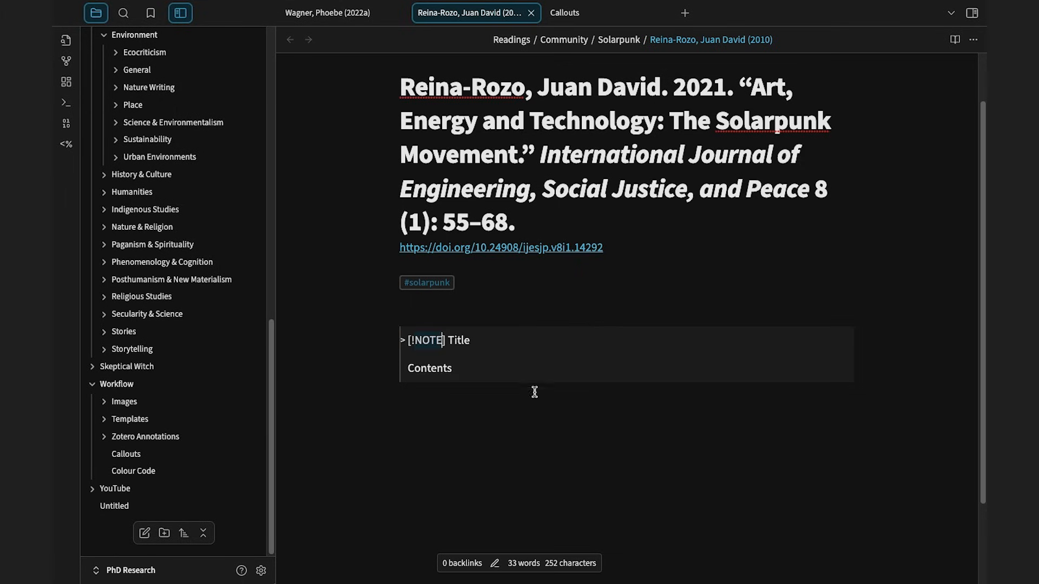
click(519, 416)
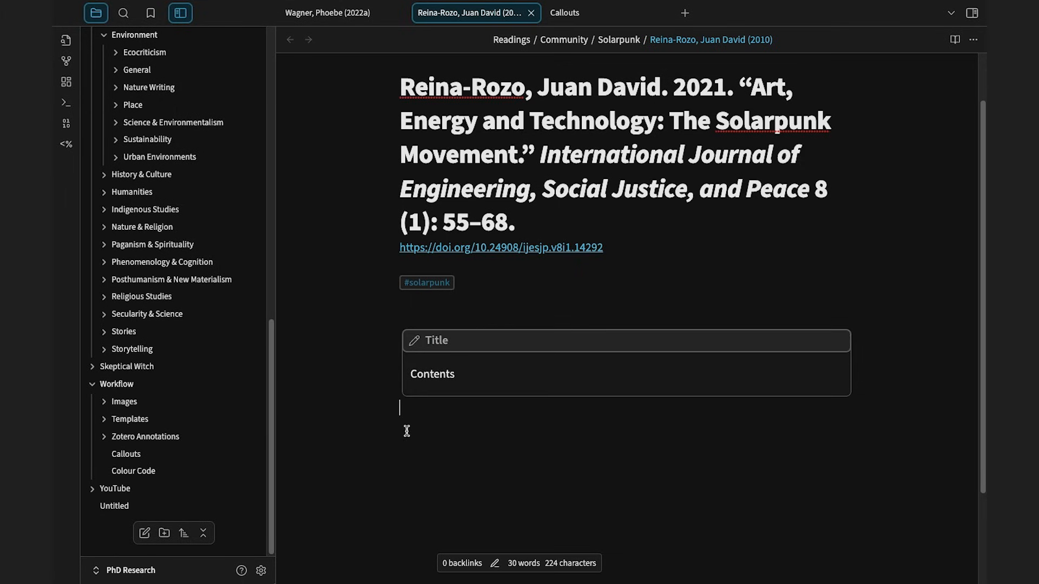
click(460, 341)
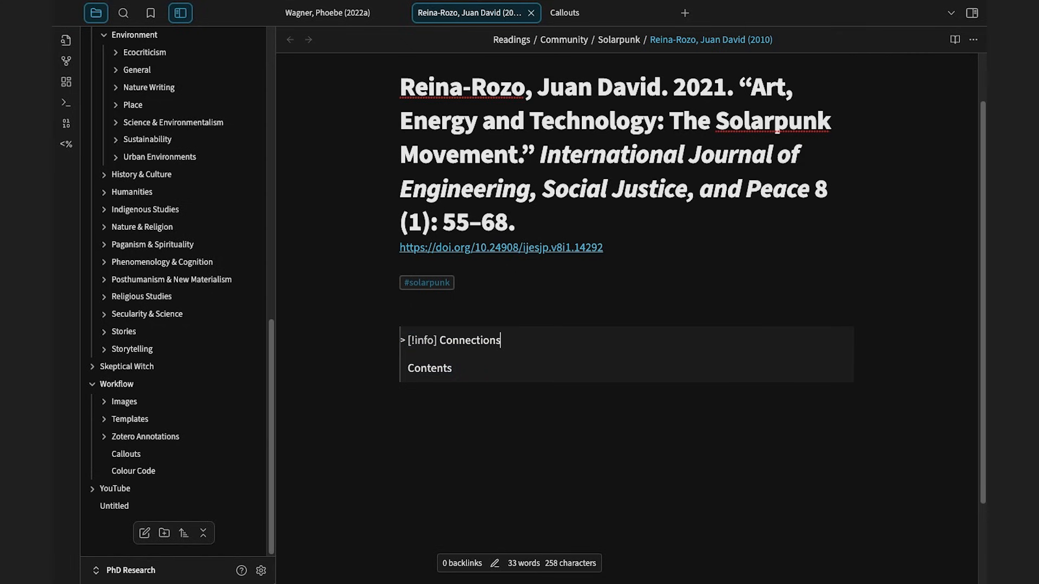
Insert a second callout on a new line below the Connections callout.
click(479, 418)
key(Return)
key(super+shift+c)
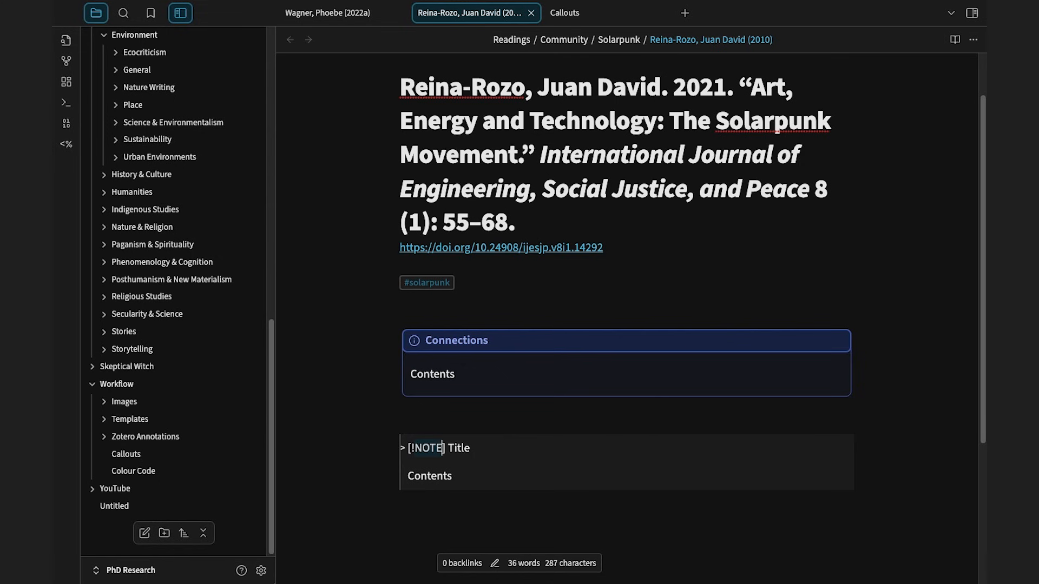
text(quote)
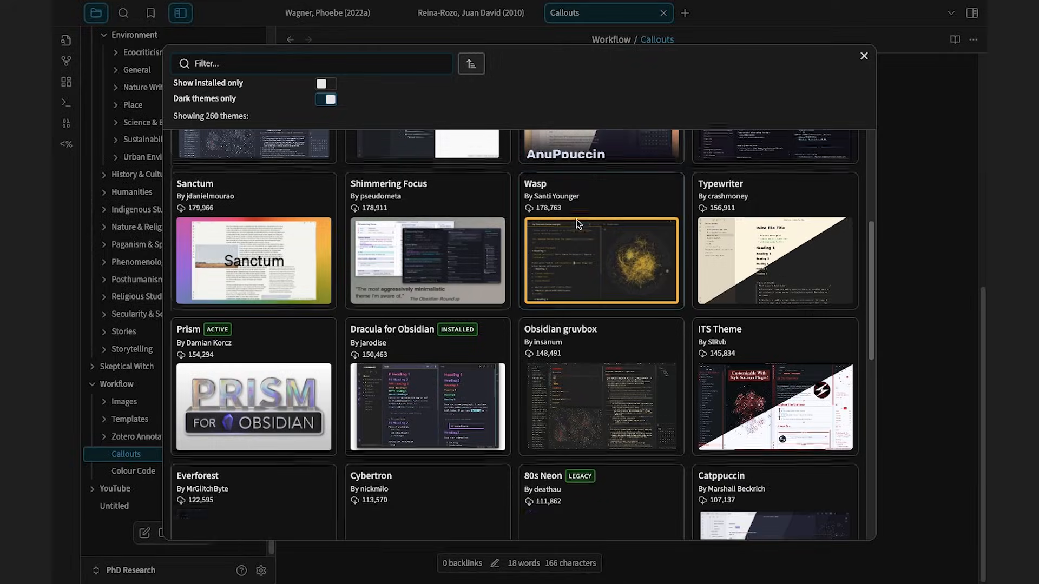
Browse the dark community themes and read through the Prism theme's description and key features.
scroll(576, 219, down, 2)
scroll(576, 220, down, 2)
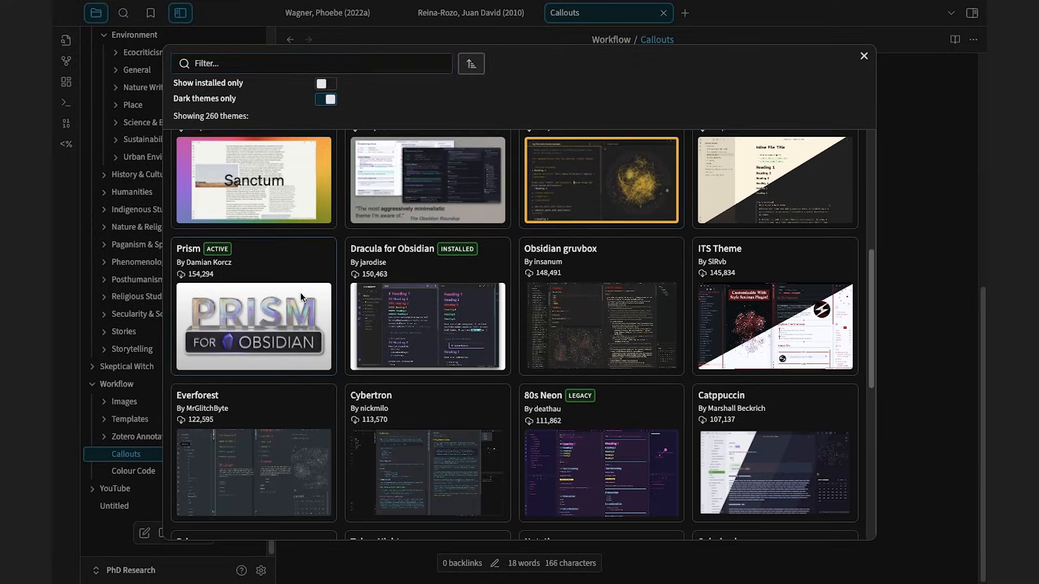
click(300, 293)
scroll(537, 229, down, 4)
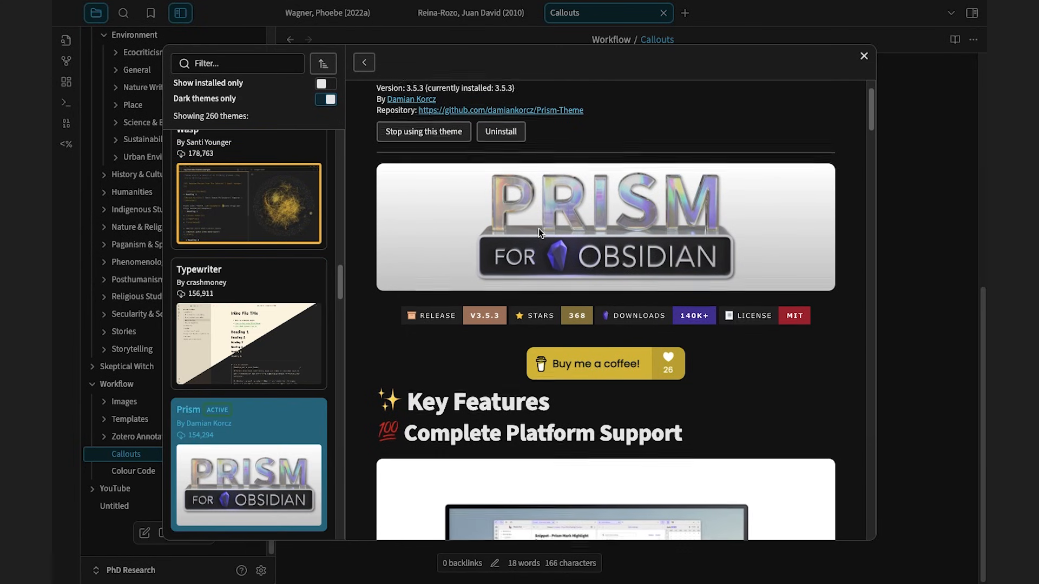
scroll(537, 228, down, 9)
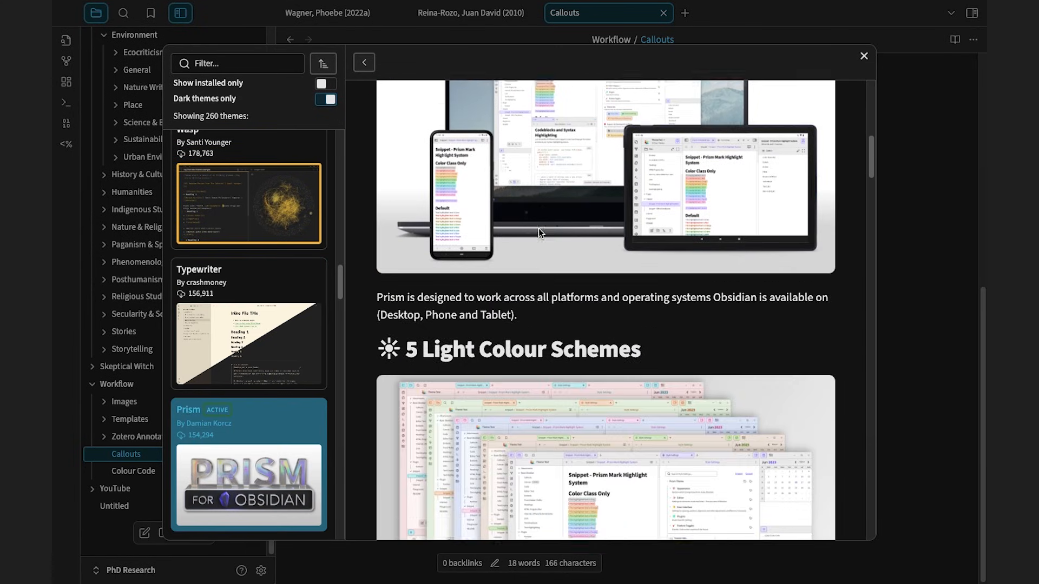
scroll(538, 229, down, 3)
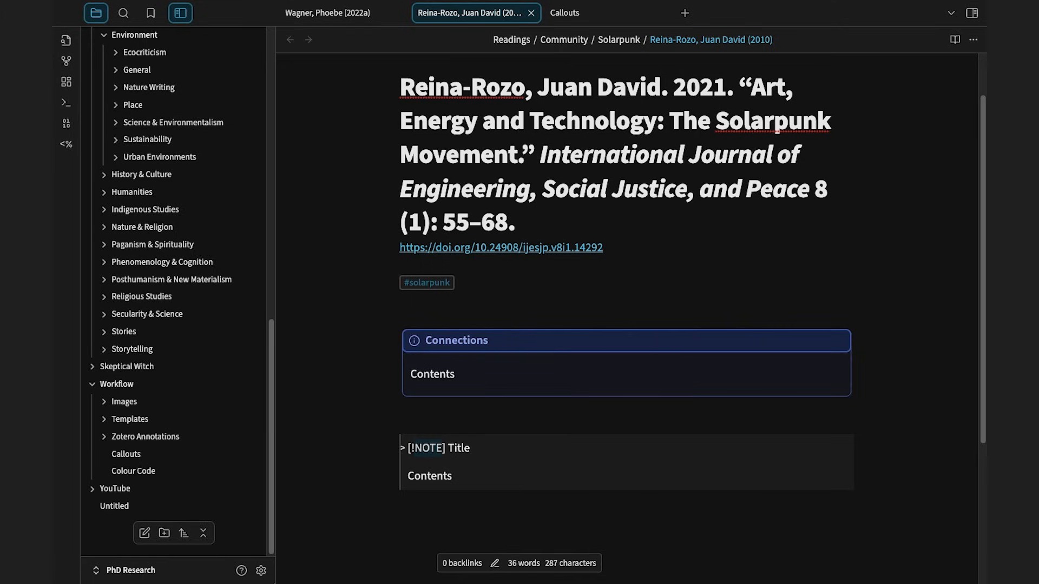
Set the second callout's type to abstract and its title to Abstract.
text(abstract] Abstra)
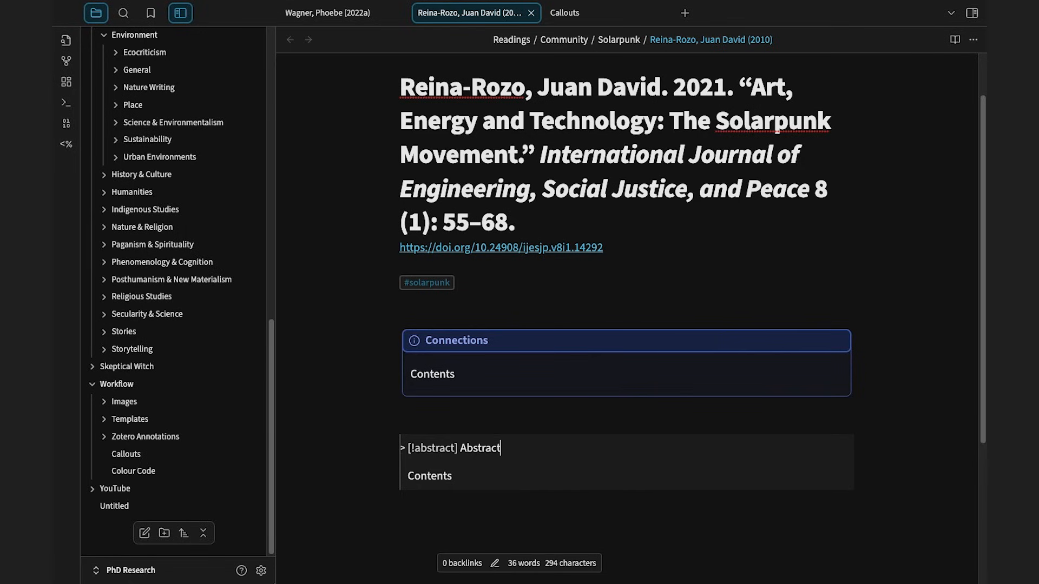
click(482, 516)
scroll(483, 515, down, 4)
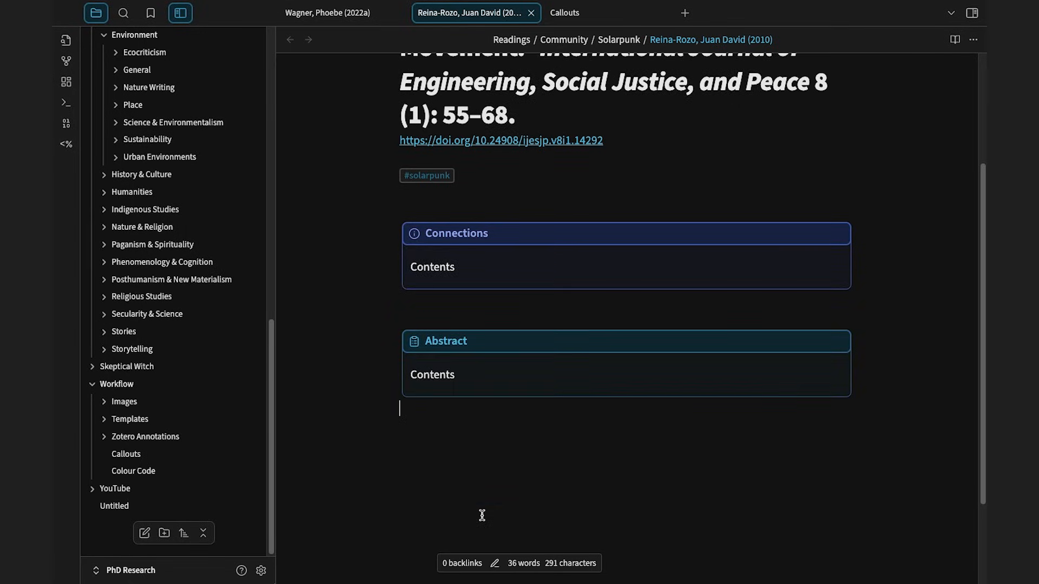
Copy all the callout templates from the Callouts note and paste them below the #solarpunk tag in the new reading note.
key(ctrl+Tab)
drag(403, 130, 426, 505)
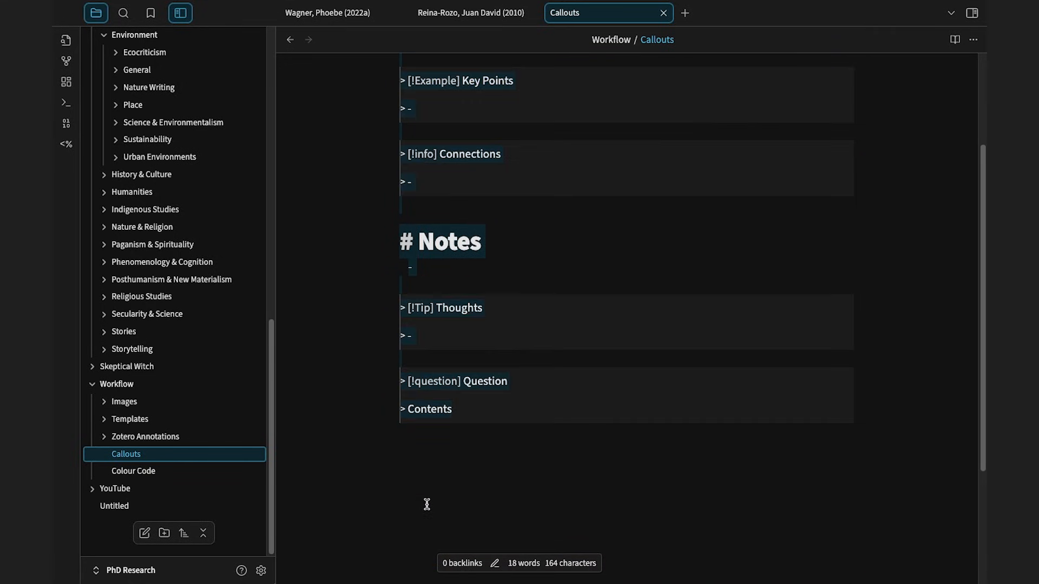
click(468, 9)
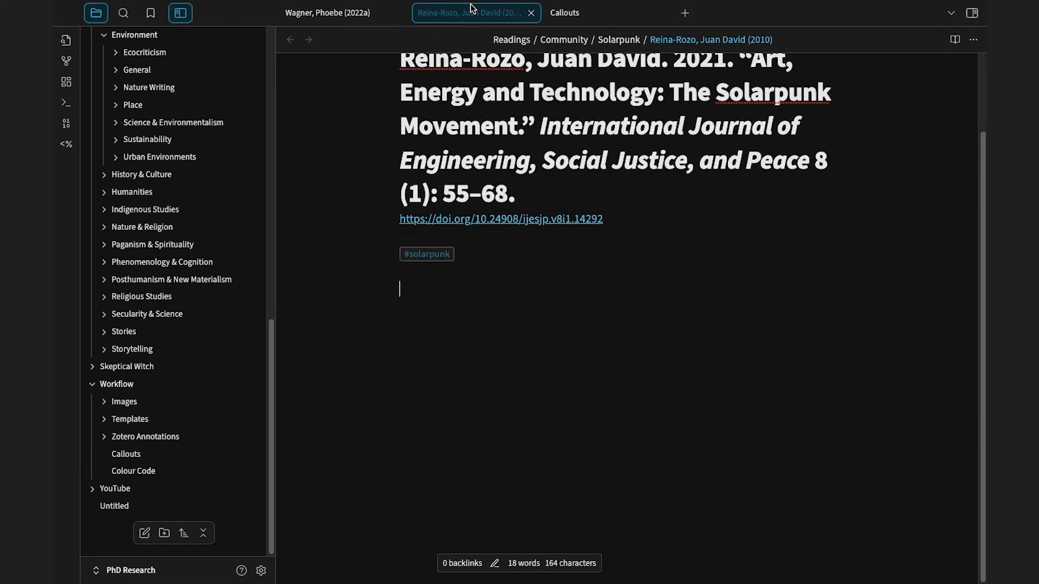
key(ctrl+v)
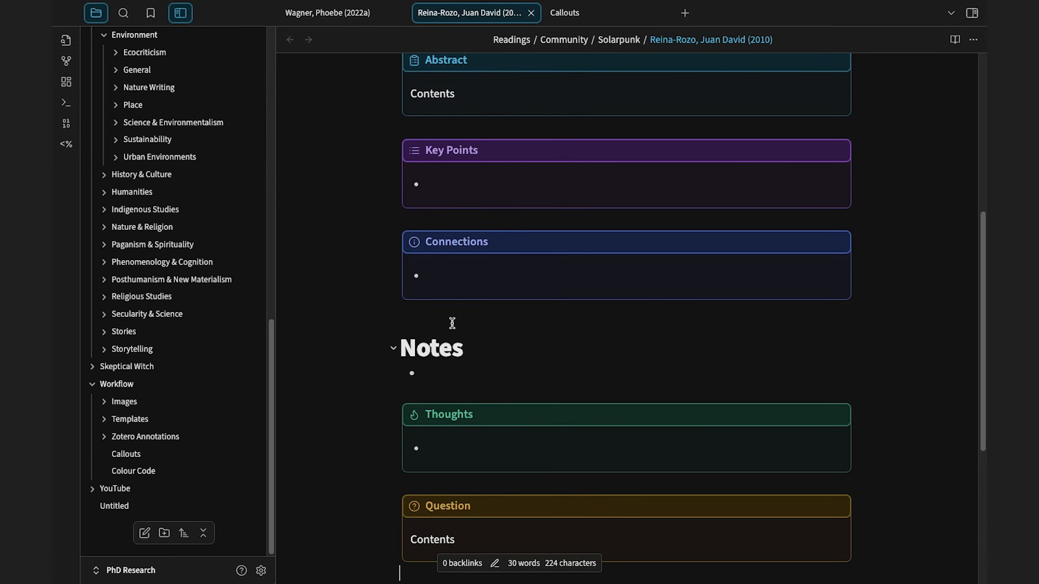
scroll(453, 323, up, 5)
scroll(452, 323, down, 3)
Review the completed 2022a solarpunk reading note, from Key Points and Connections through the headed notes, coloured highlights and Question callout.
scroll(452, 323, down, 5)
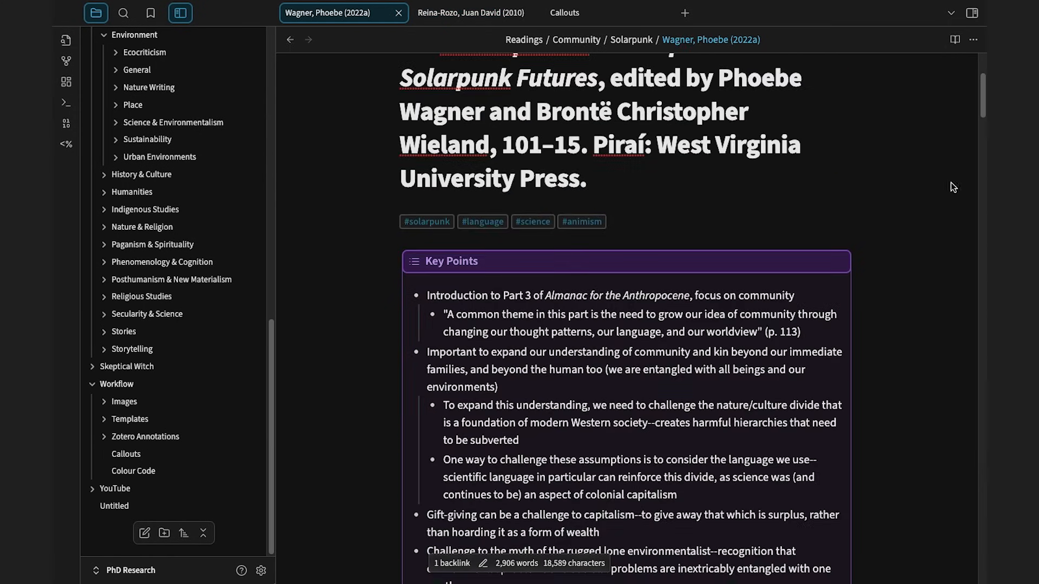
scroll(915, 242, down, 3)
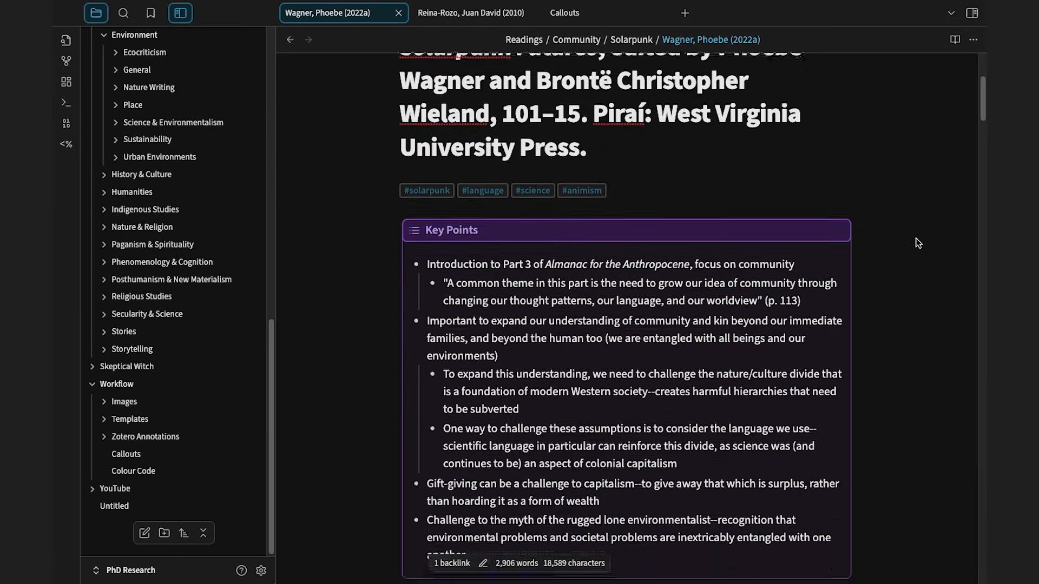
scroll(918, 243, down, 5)
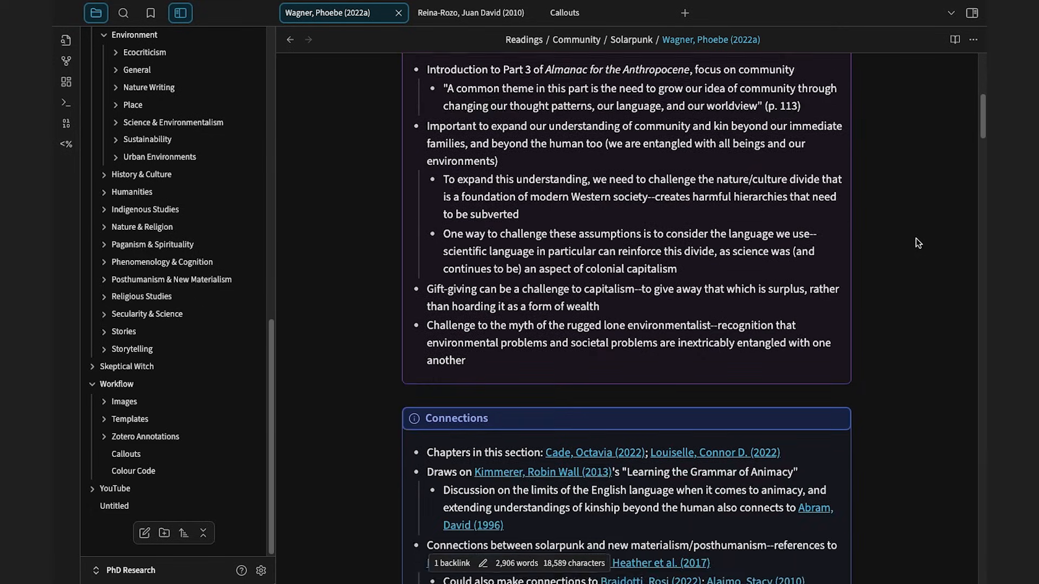
scroll(916, 240, down, 5)
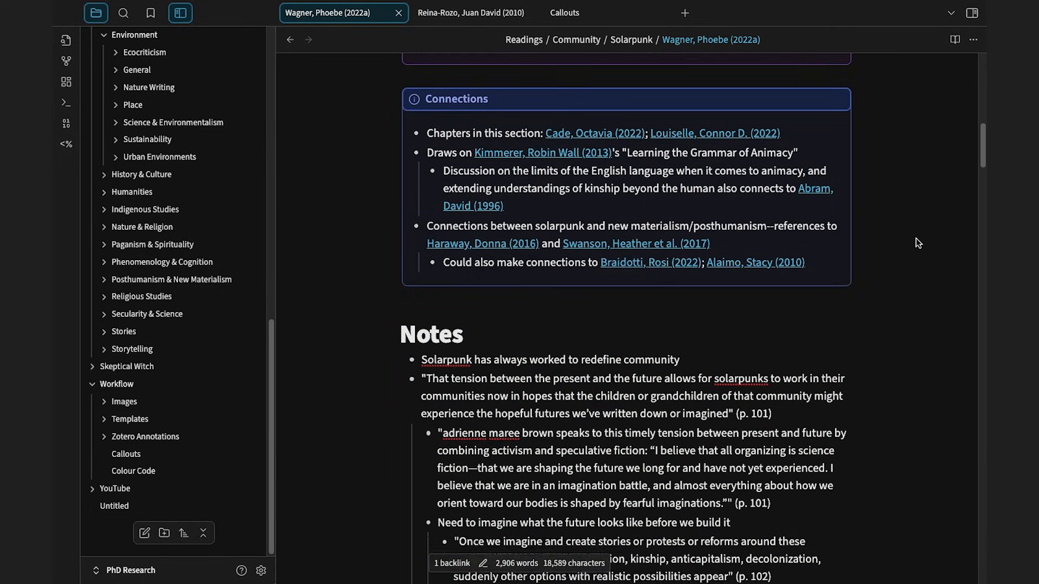
scroll(915, 238, down, 10)
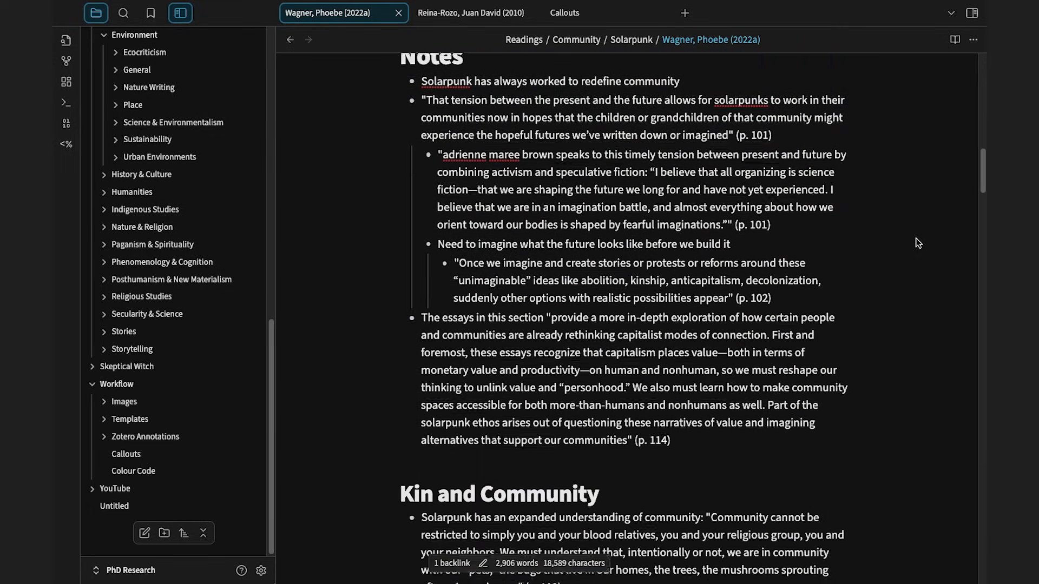
scroll(915, 242, down, 20)
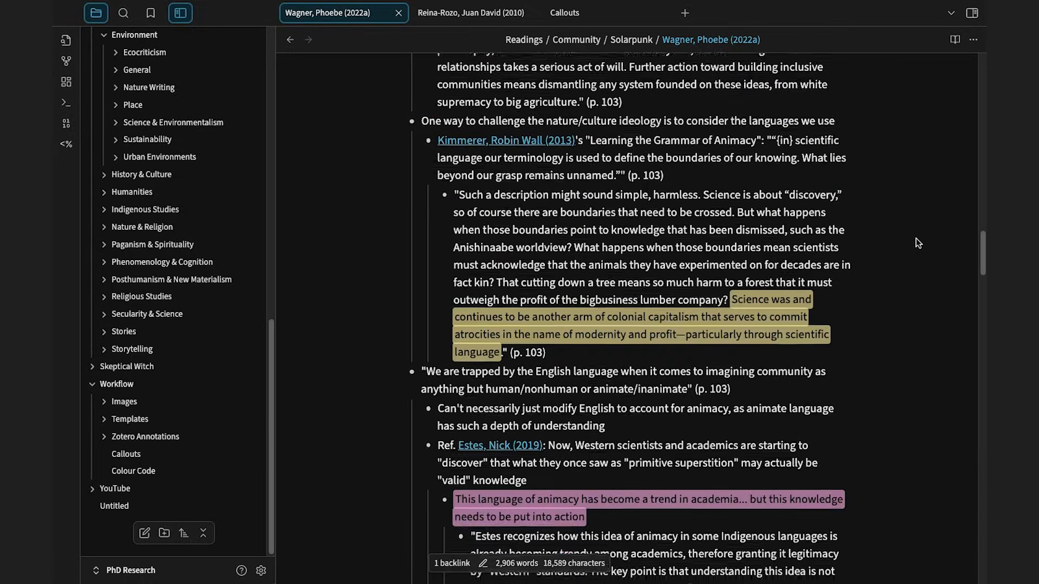
scroll(916, 242, down, 20)
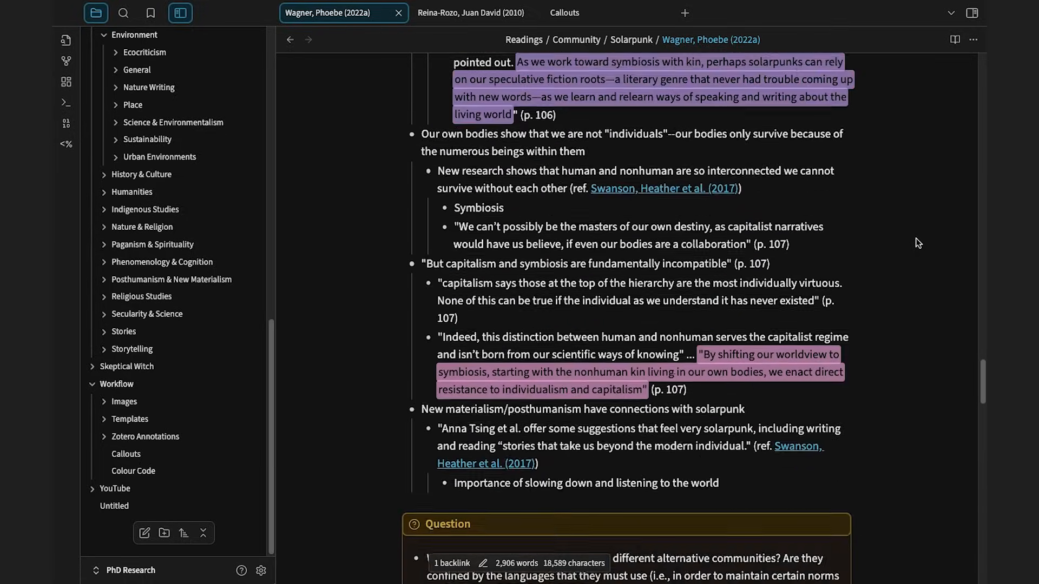
scroll(915, 243, down, 1)
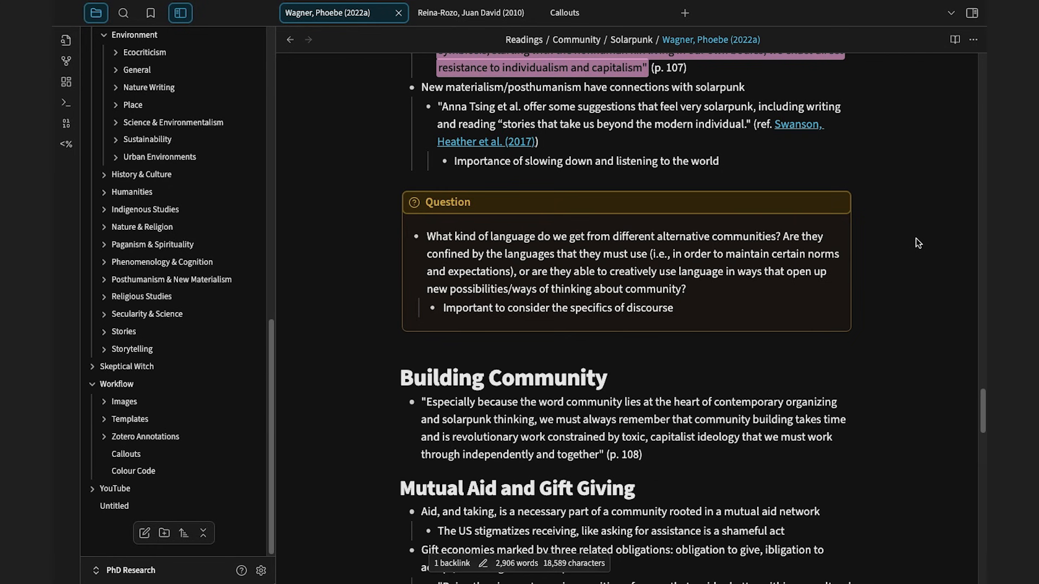
scroll(916, 238, down, 5)
scroll(915, 238, down, 15)
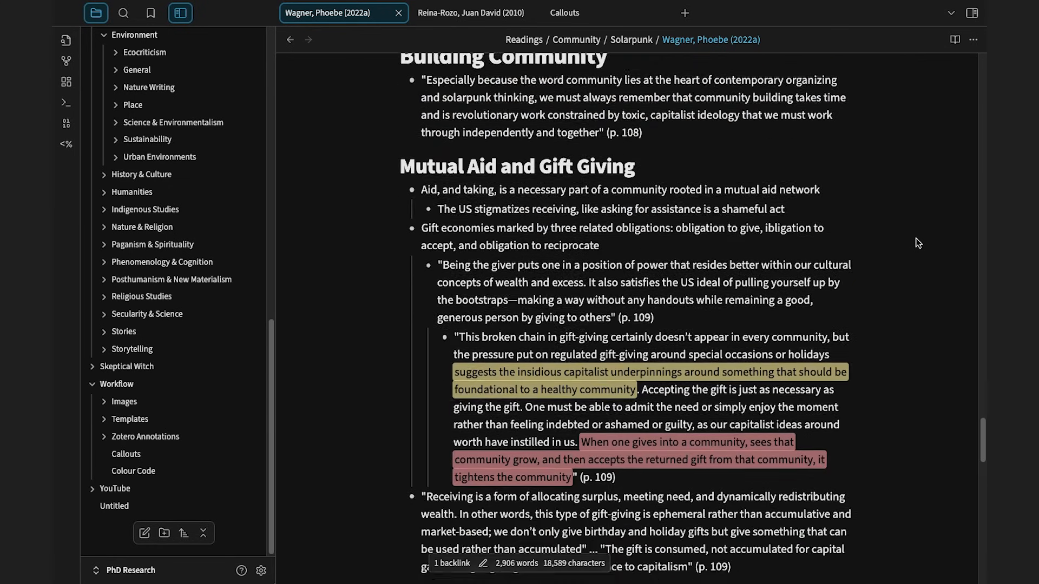
scroll(915, 238, down, 5)
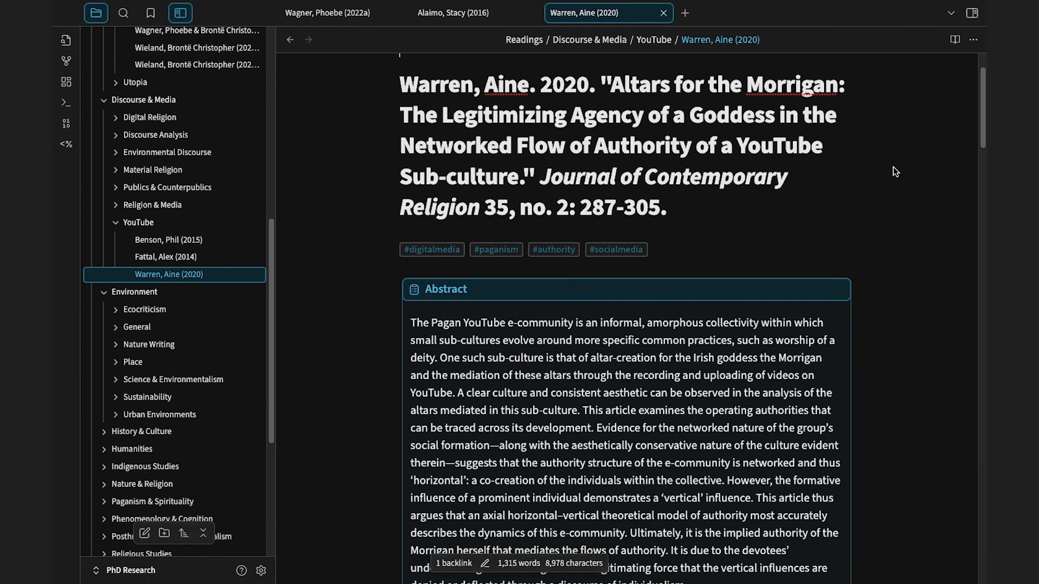
Read through the YouTube reading note on "Altars for the Morrigan", starting from its Abstract callout.
scroll(893, 166, down, 15)
scroll(893, 166, down, 20)
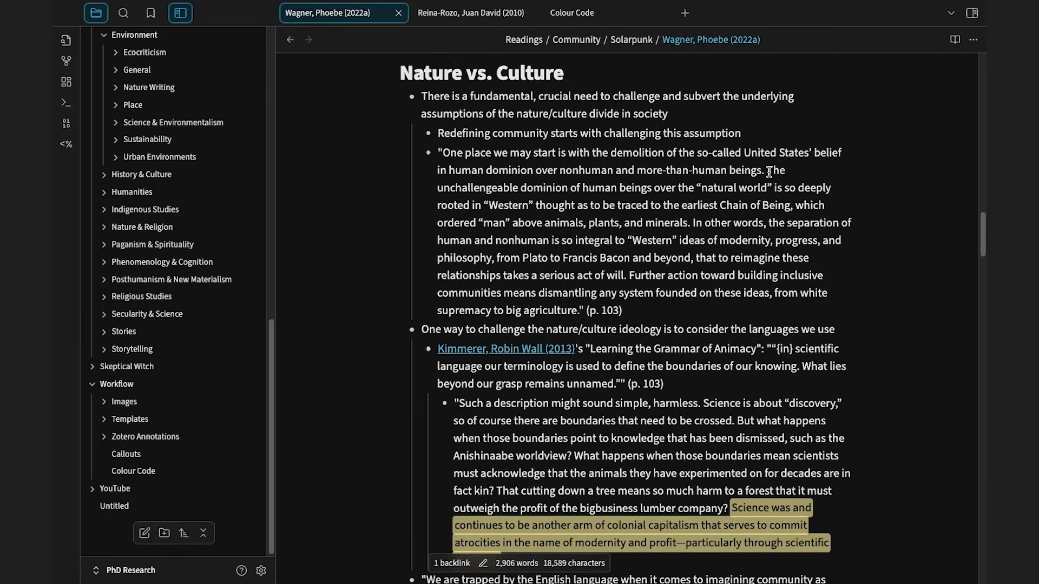
Highlight in yellow the Nature vs. Culture passage from "The unchallengeable dominion" through "a serious act of will.".
drag(769, 172, 628, 275)
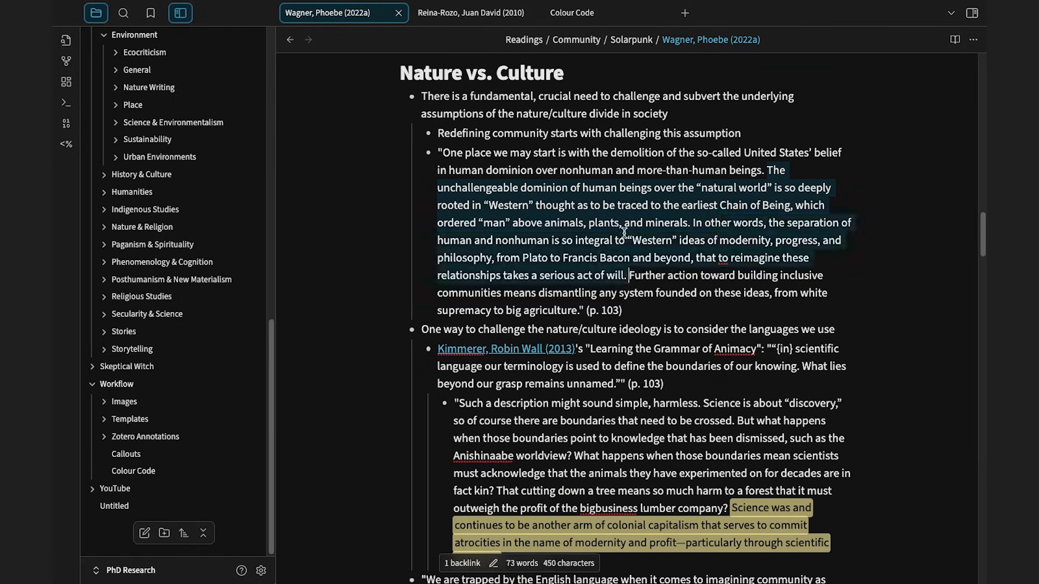
right_click(623, 232)
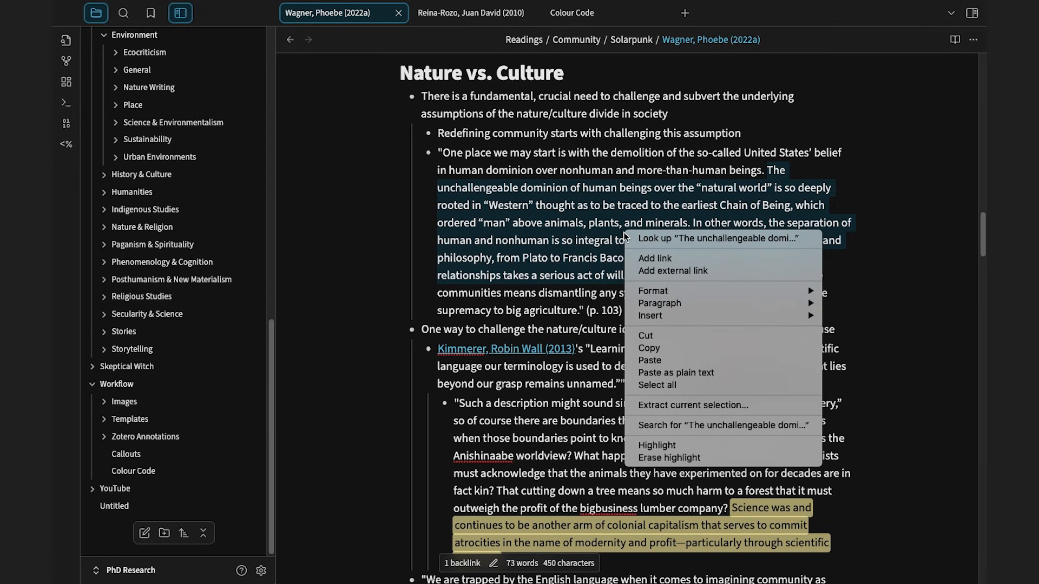
click(649, 447)
scroll(816, 263, down, 1)
scroll(817, 254, up, 1)
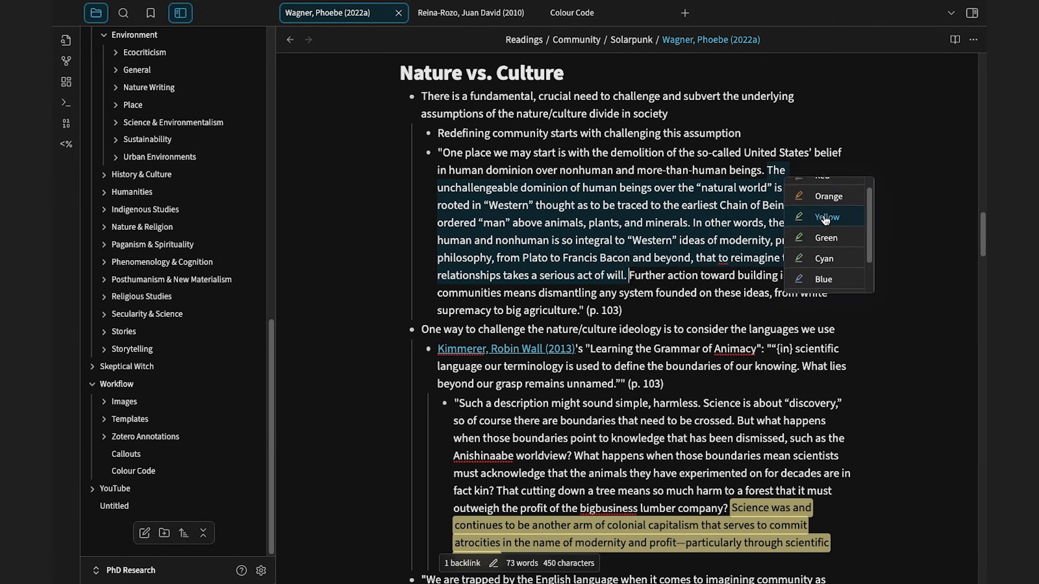
click(825, 218)
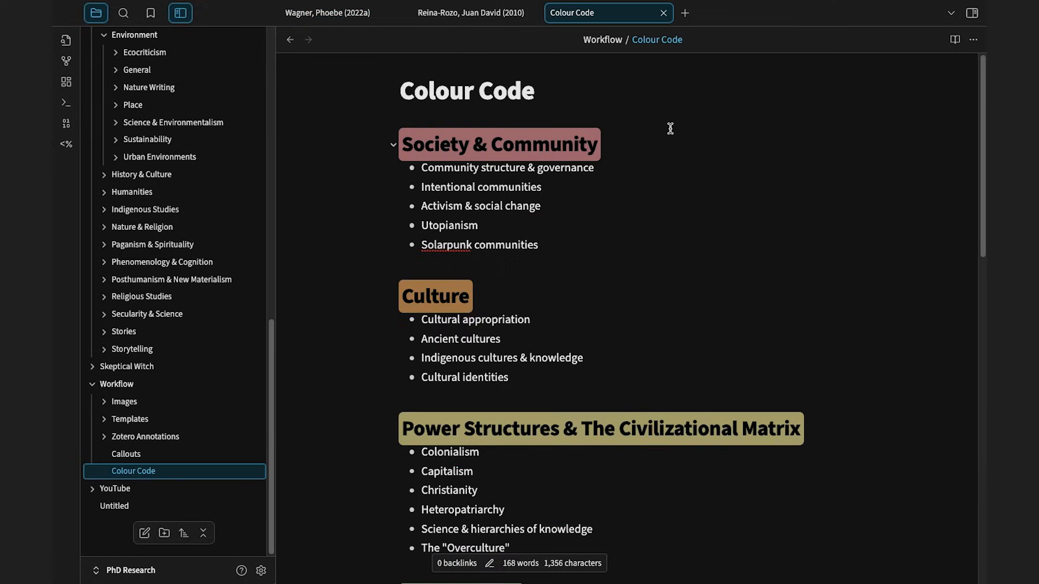
Read through the Colour Code note, checking which topics belong to each coloured heading from Society & Community to Materiality & Language.
scroll(671, 129, down, 1)
scroll(670, 128, down, 3)
scroll(670, 128, down, 3)
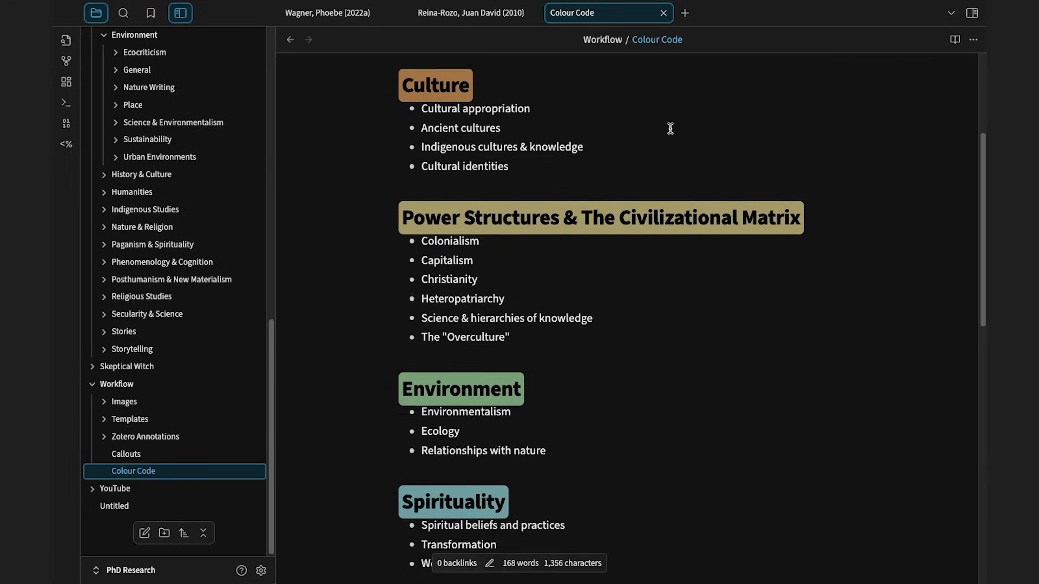
scroll(670, 128, down, 1)
scroll(670, 128, down, 5)
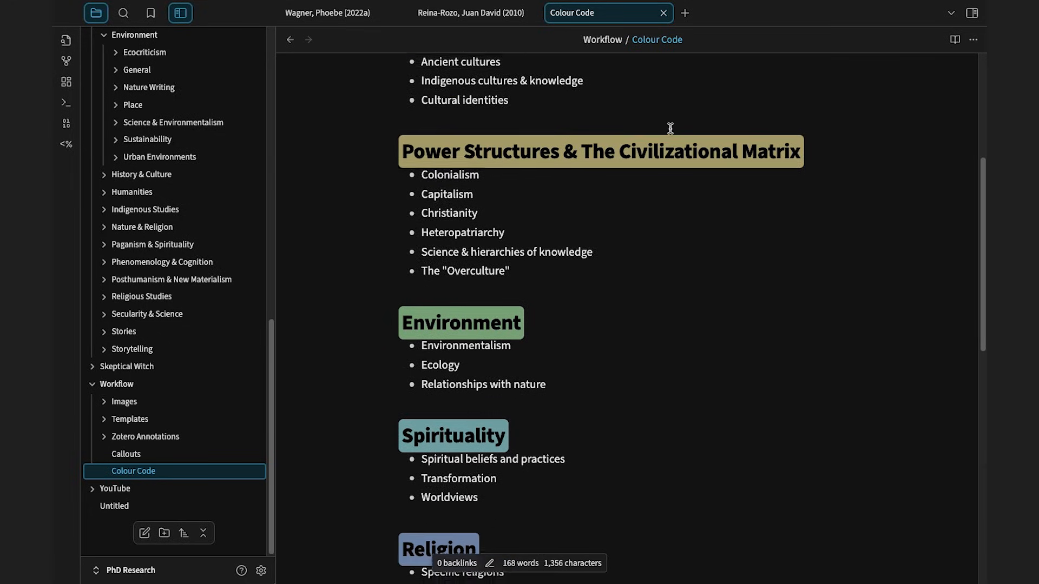
scroll(670, 128, down, 5)
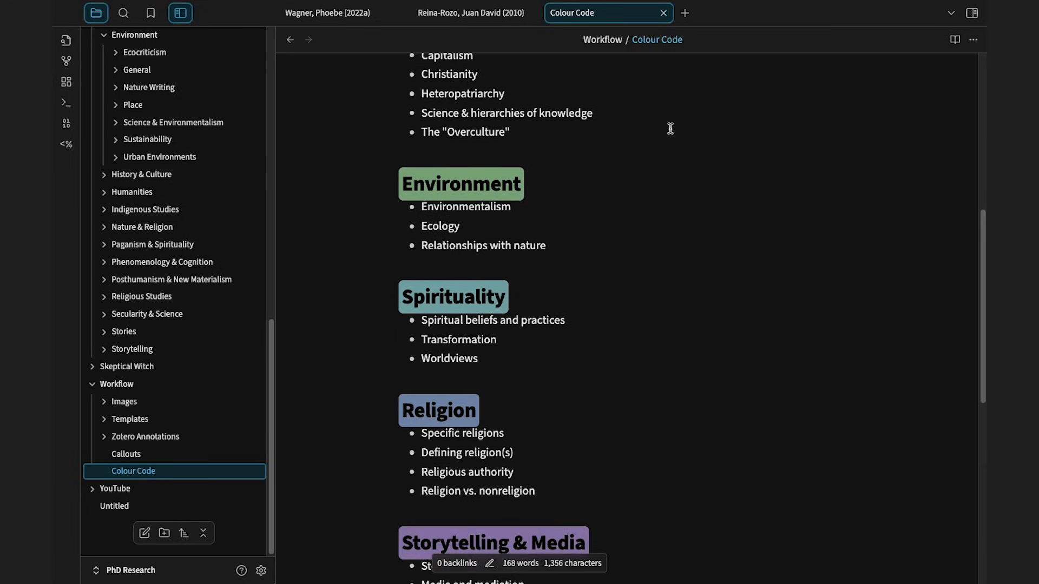
scroll(670, 128, down, 6)
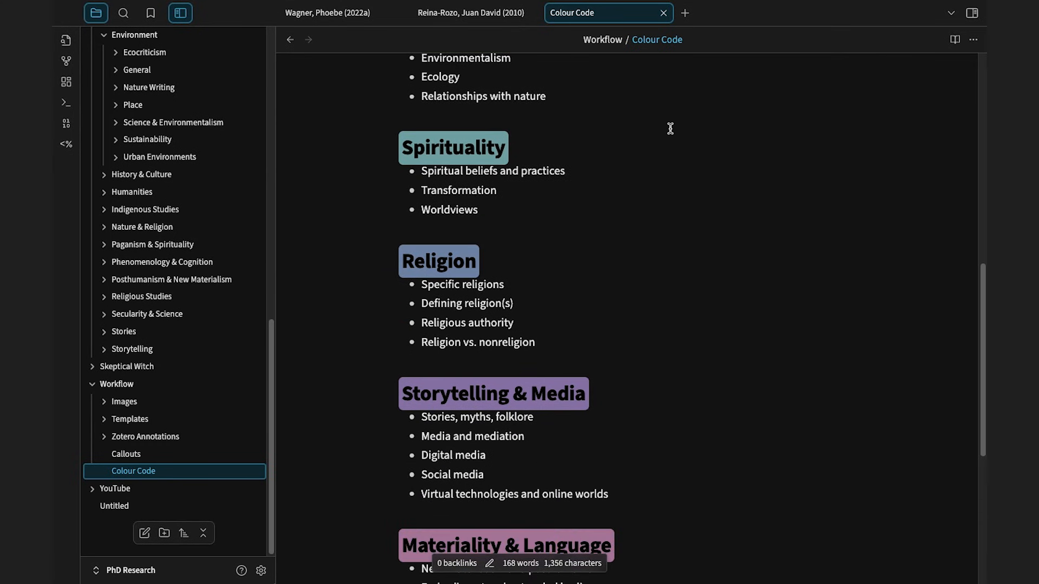
scroll(671, 128, down, 3)
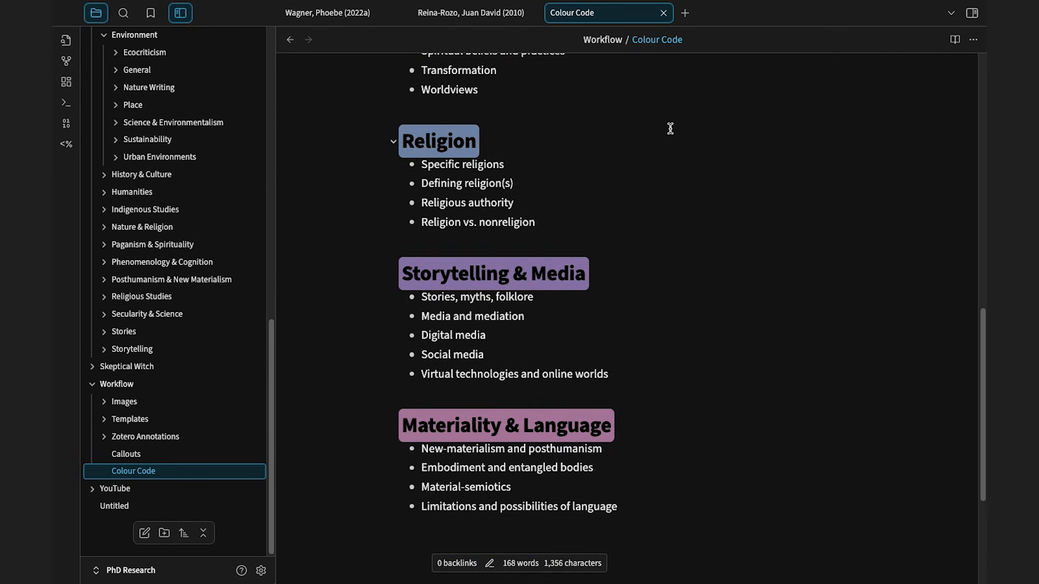
Return to the 2022a solarpunk reading note and review its colour-coded highlights and Question callout.
key(ctrl+Tab)
scroll(618, 371, up, 15)
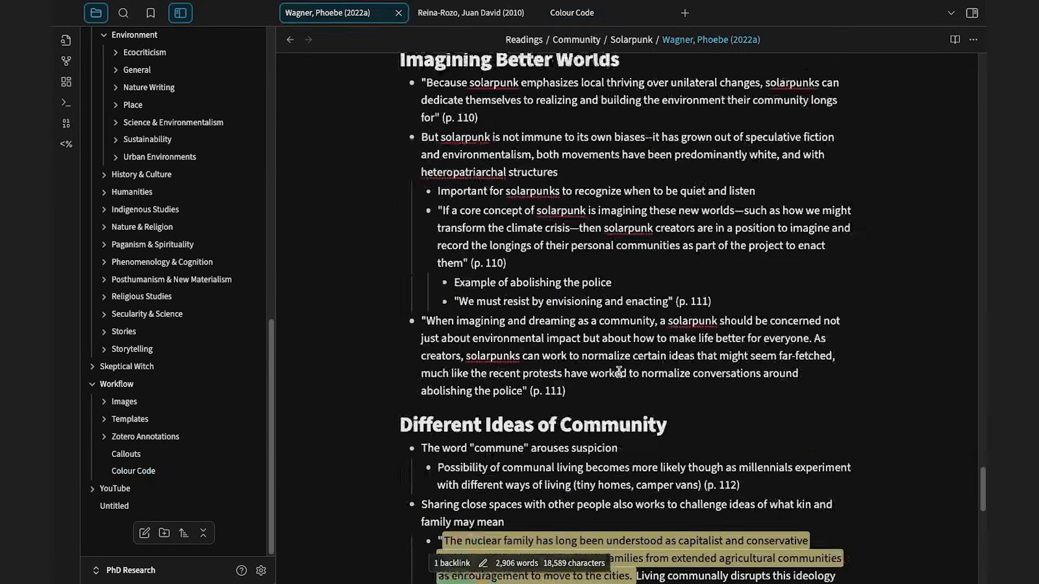
scroll(618, 371, up, 20)
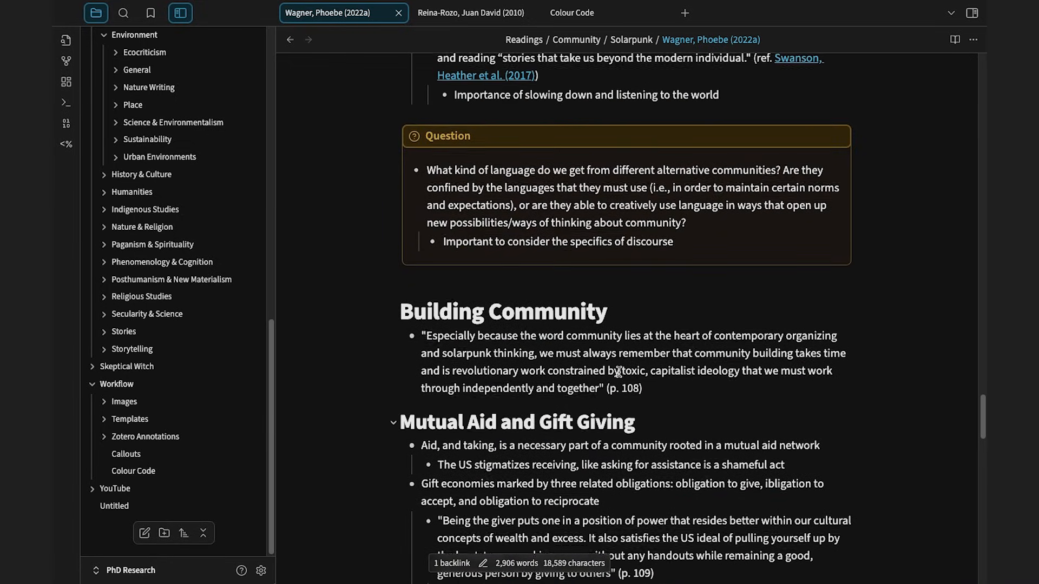
scroll(619, 372, up, 4)
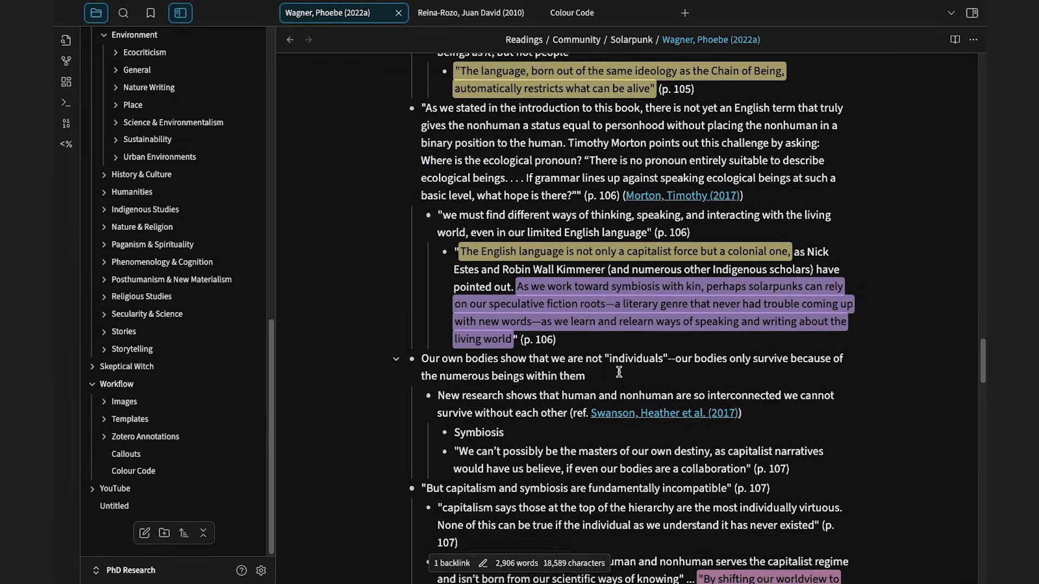
scroll(619, 371, up, 6)
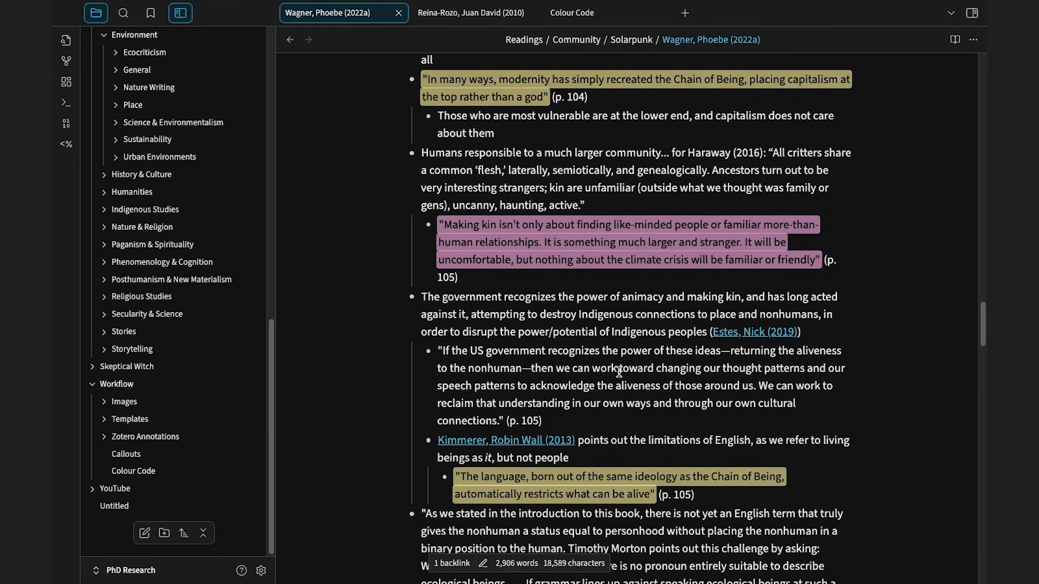
scroll(619, 372, up, 8)
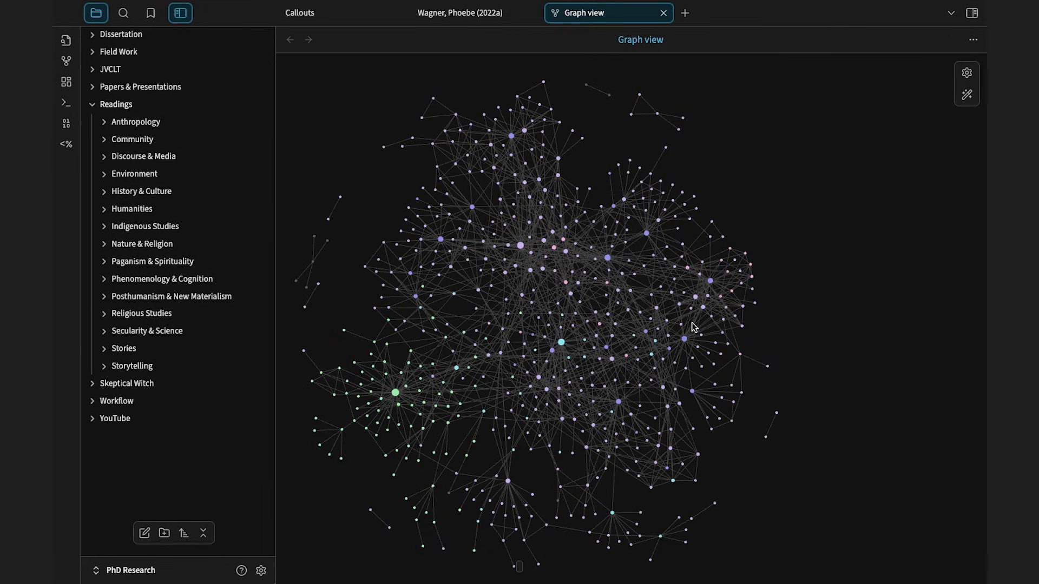
Examine the vault's graph view closely enough to read the note names and inspect the links between notes.
scroll(693, 327, up, 5)
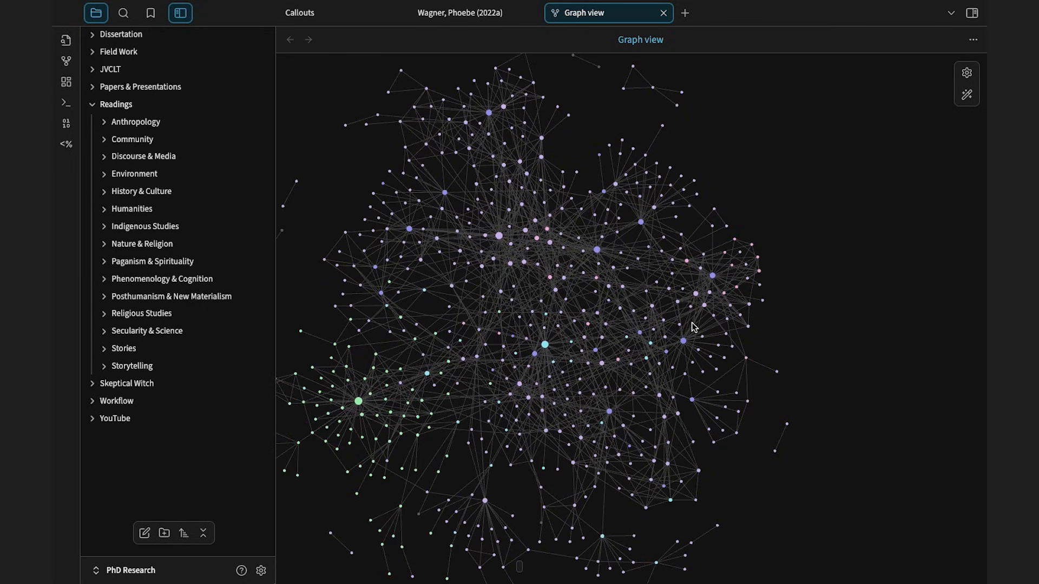
scroll(694, 327, up, 5)
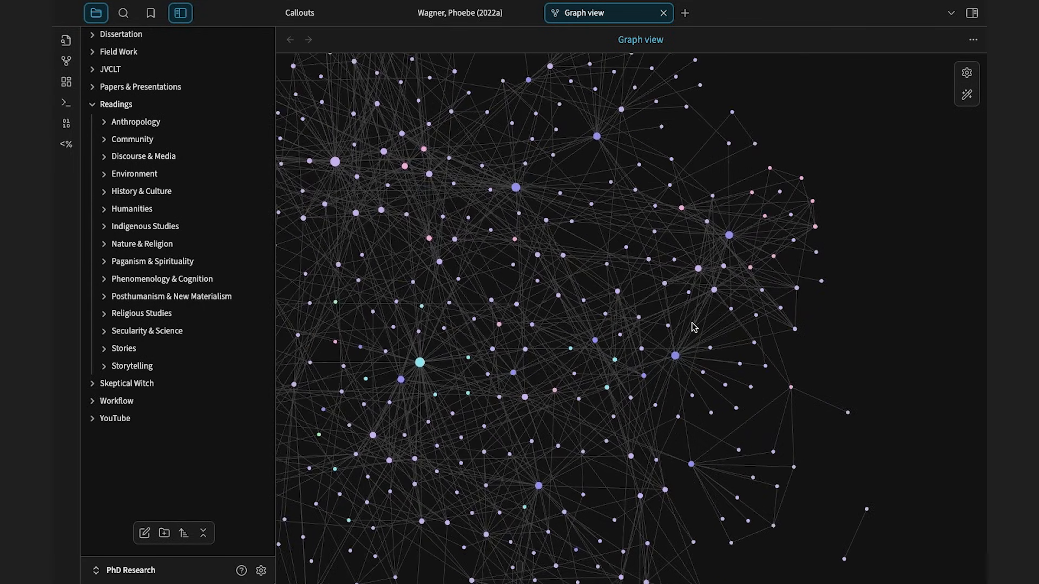
scroll(693, 327, up, 5)
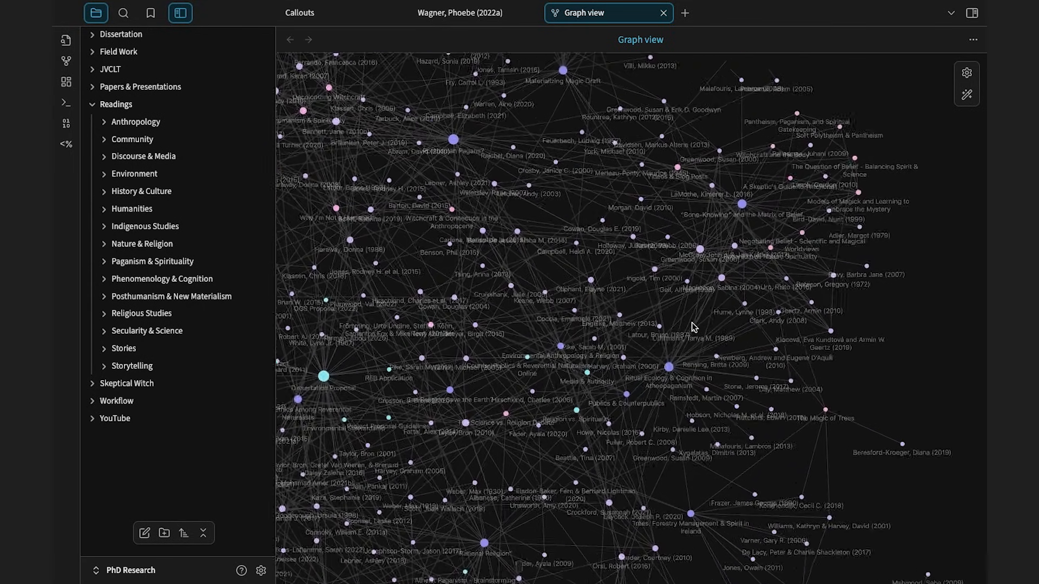
scroll(694, 326, up, 2)
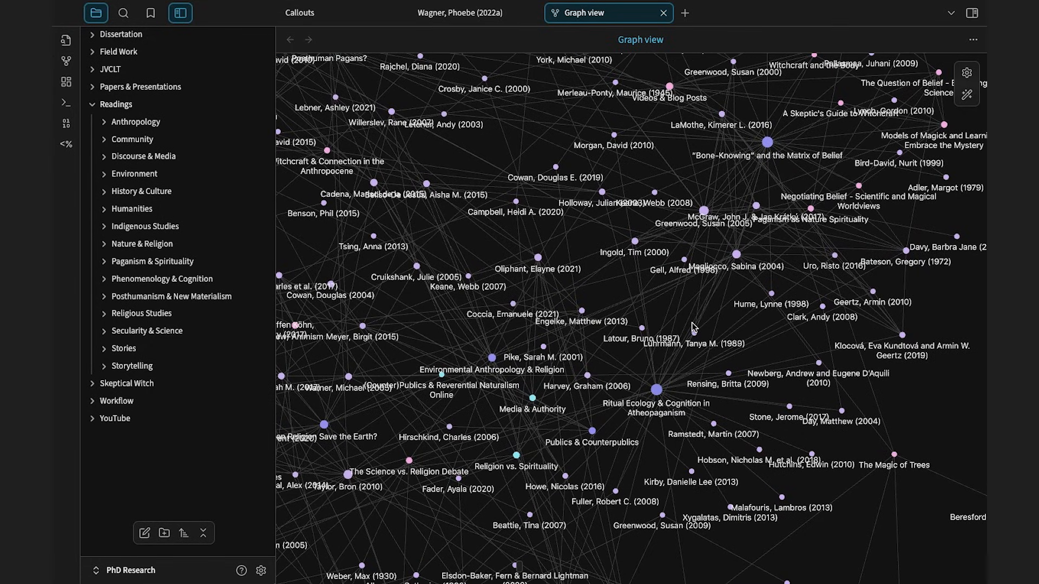
drag(615, 271, 722, 71)
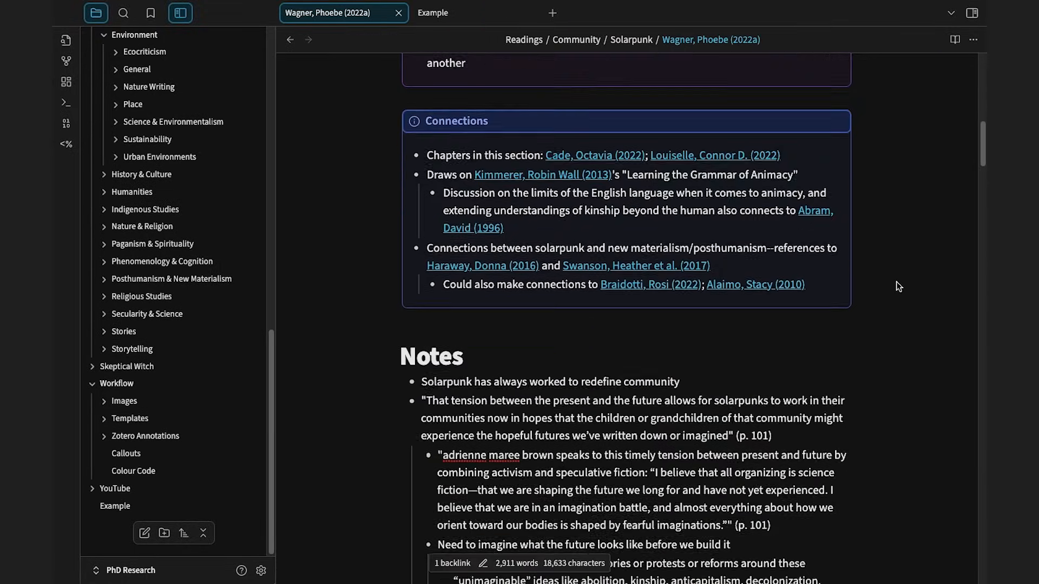
Follow the Haraway (2016) reference beside the grammar of animacy point in the 2022a solarpunk note and view the linked note.
scroll(896, 281, down, 9)
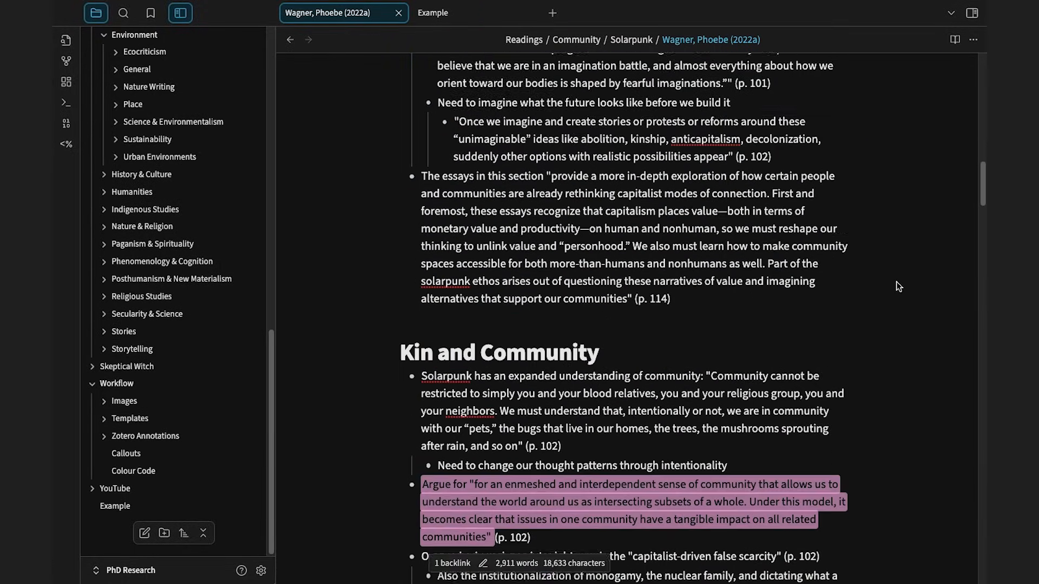
scroll(896, 281, down, 14)
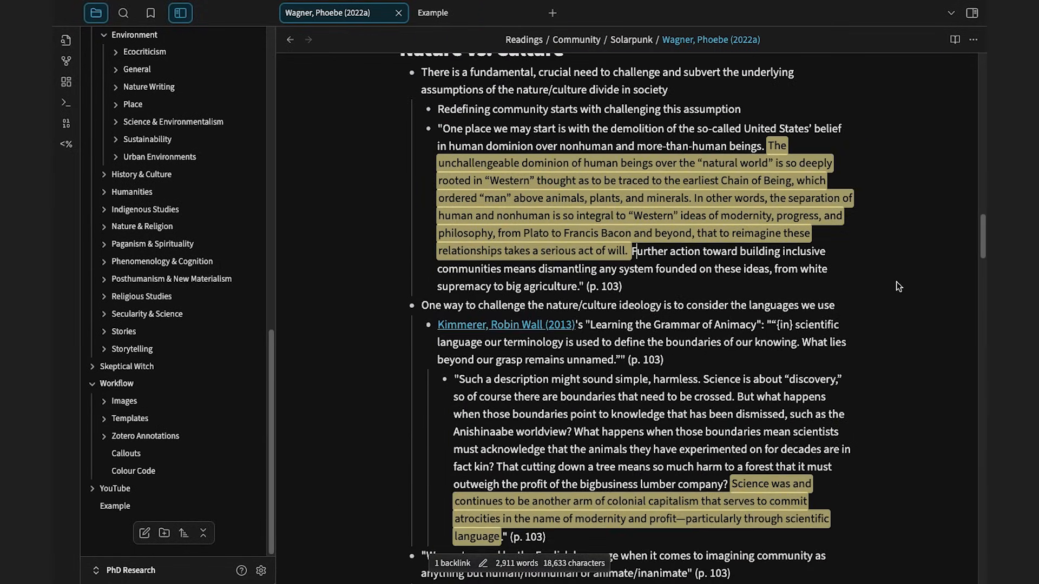
scroll(896, 286, down, 12)
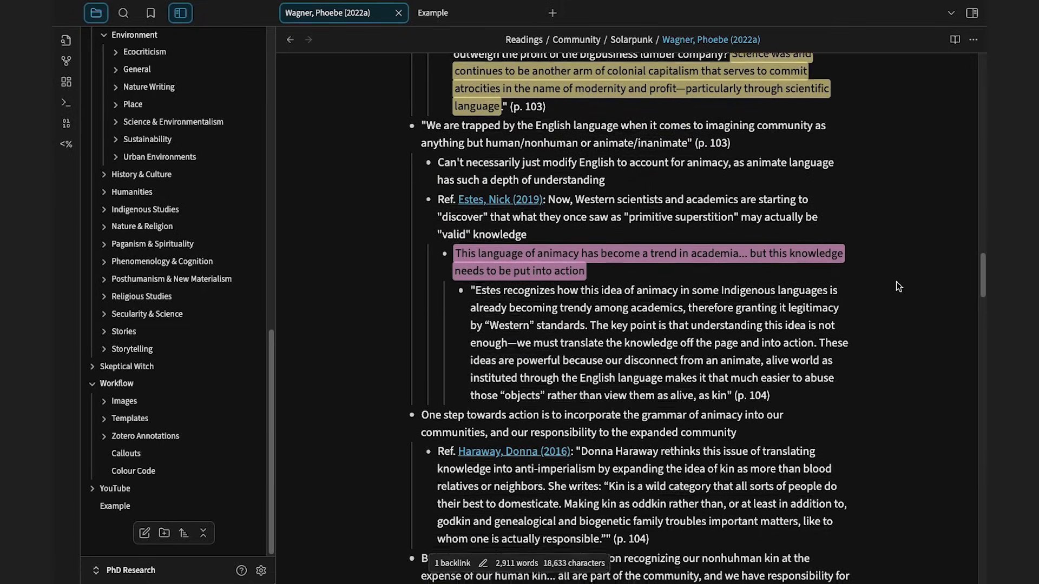
scroll(896, 285, down, 4)
scroll(898, 286, down, 1)
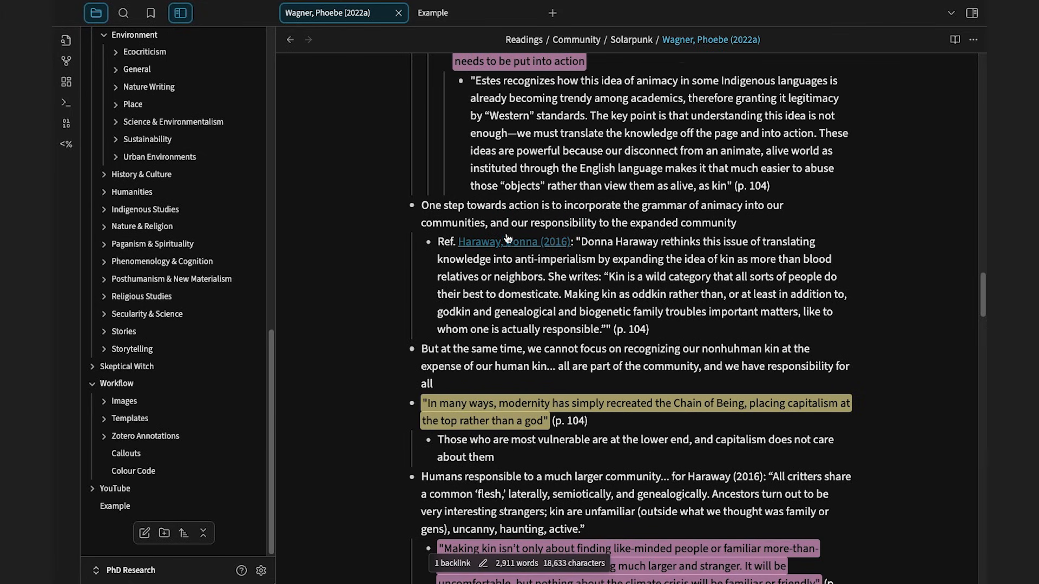
click(526, 247)
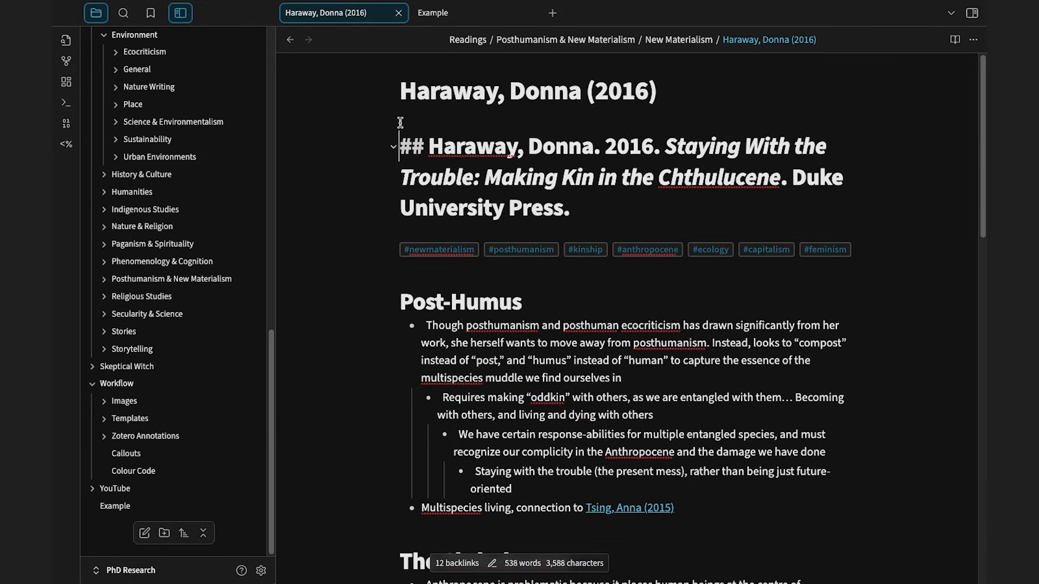
scroll(403, 210, down, 3)
scroll(403, 262, up, 3)
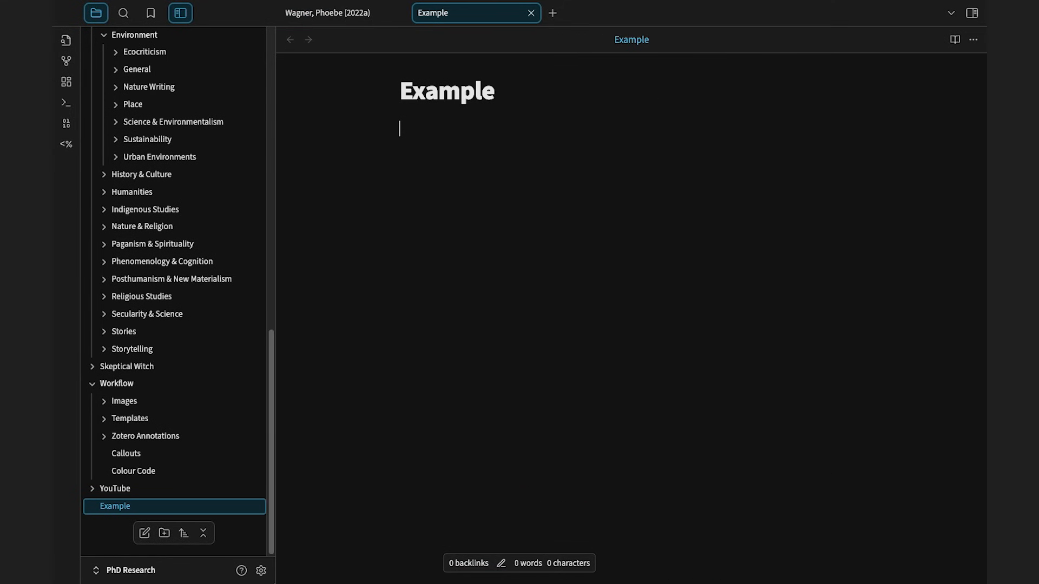
Insert an internal link to the Haraway (2016) reading note in the empty Example note.
text([[)
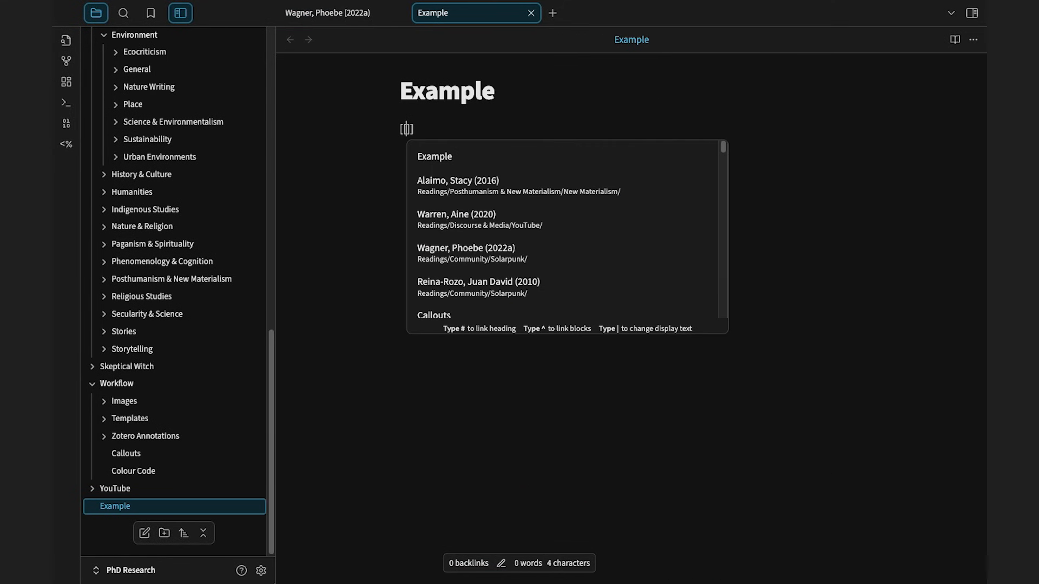
text(Hara)
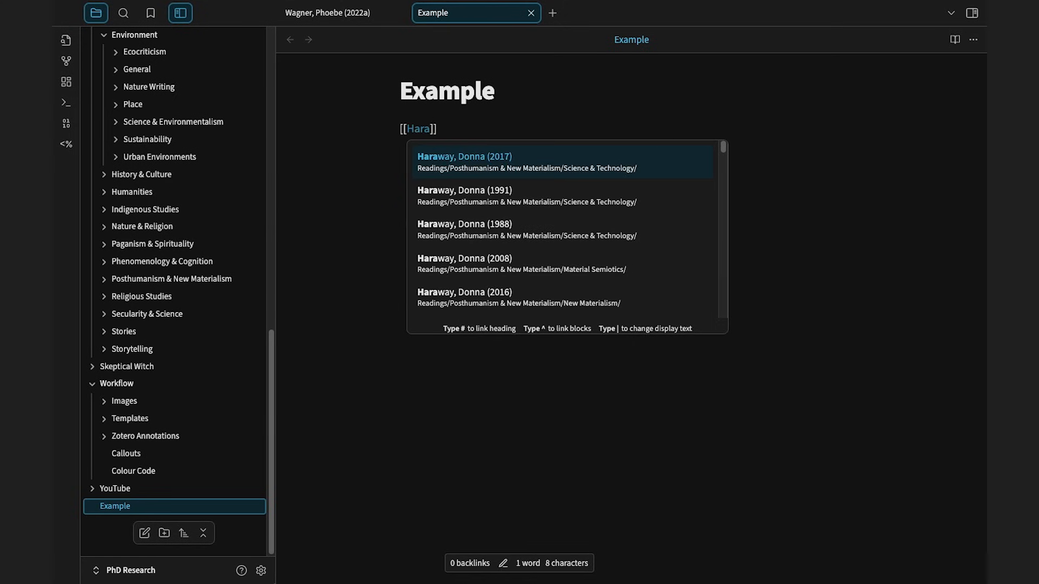
scroll(479, 184, down, 3)
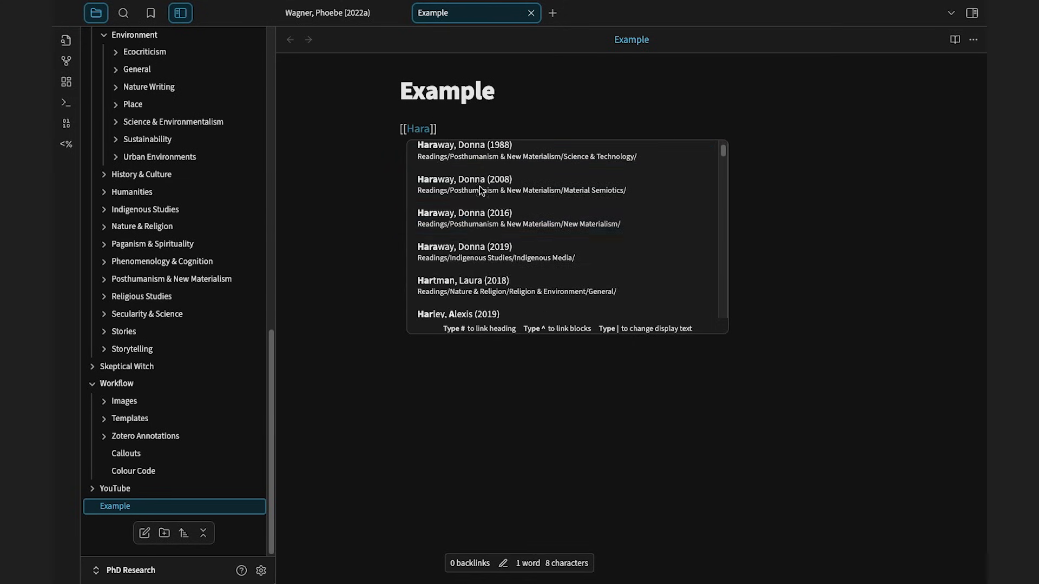
scroll(479, 249, up, 1)
click(479, 251)
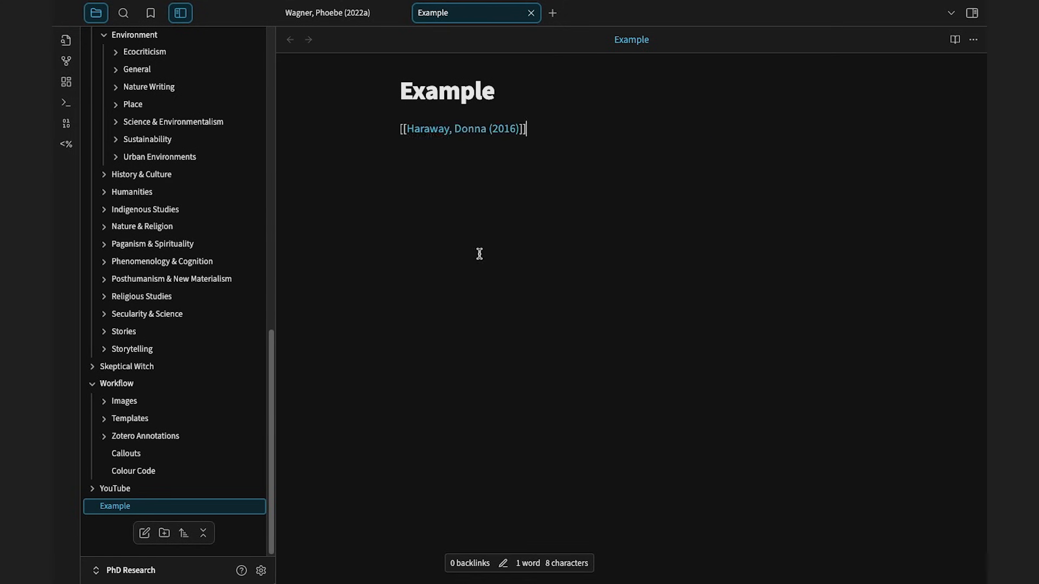
Follow the new link in the Example note and skim the linked reading note through The Chthulucene and From MRP sections.
click(476, 129)
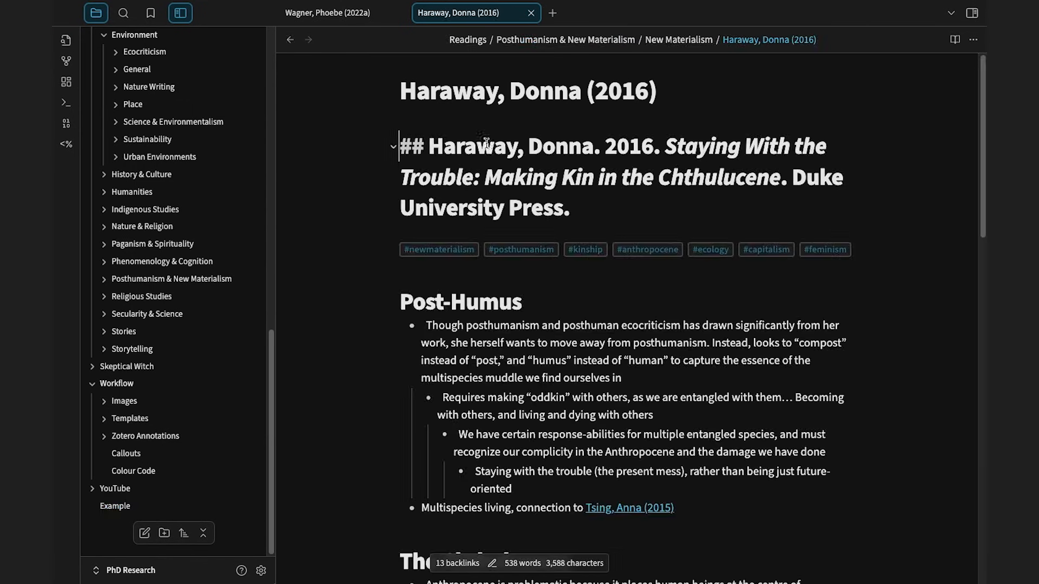
scroll(520, 157, down, 15)
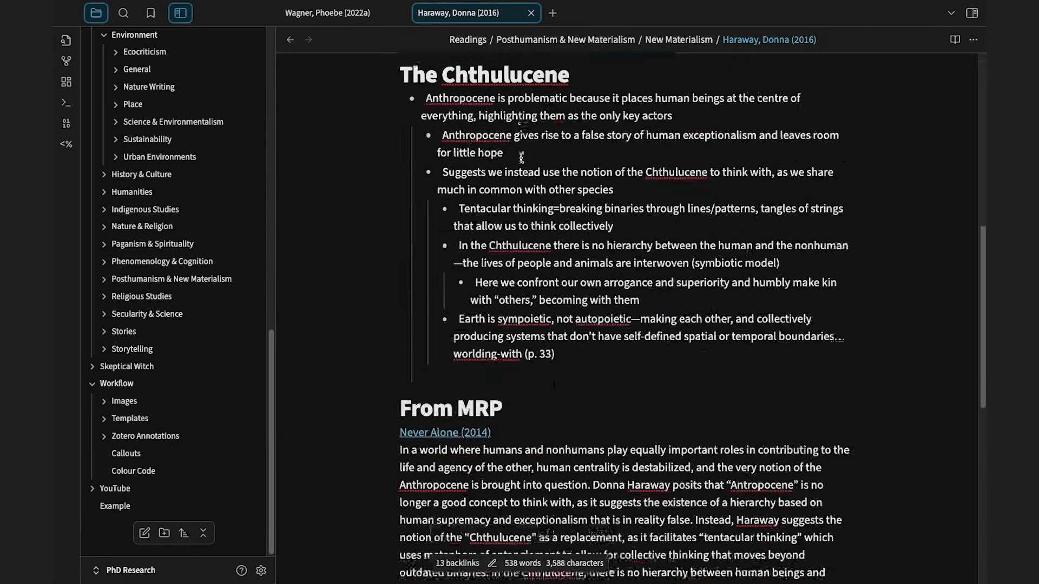
scroll(521, 158, down, 6)
scroll(521, 158, up, 20)
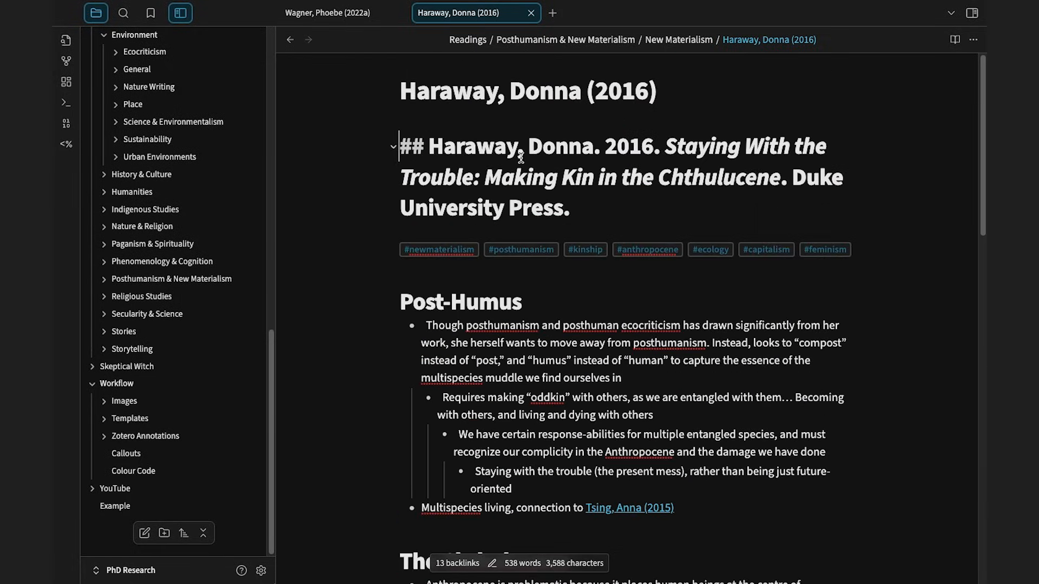
scroll(599, 173, down, 6)
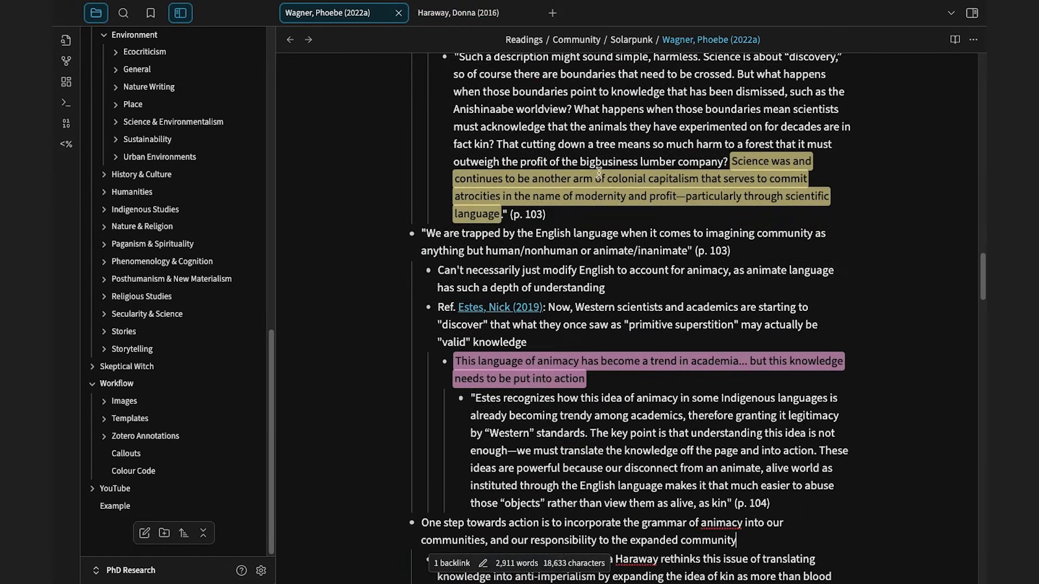
Open the Estes (2019) note linked in the solarpunk note and view its Abstract, Key Points and Connections callouts.
scroll(599, 172, down, 1)
click(521, 244)
scroll(521, 244, down, 1)
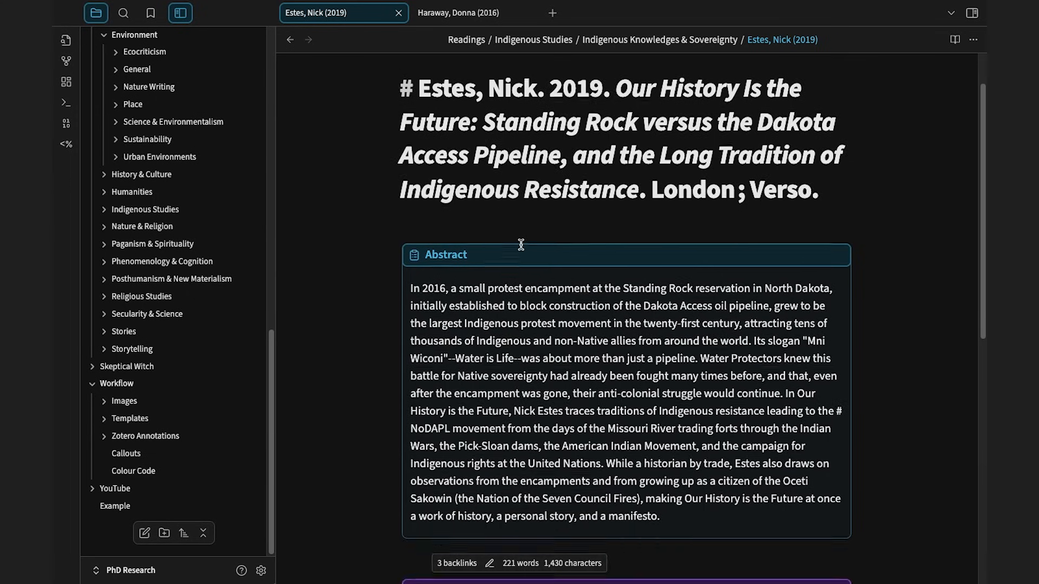
scroll(521, 244, down, 4)
scroll(521, 245, down, 5)
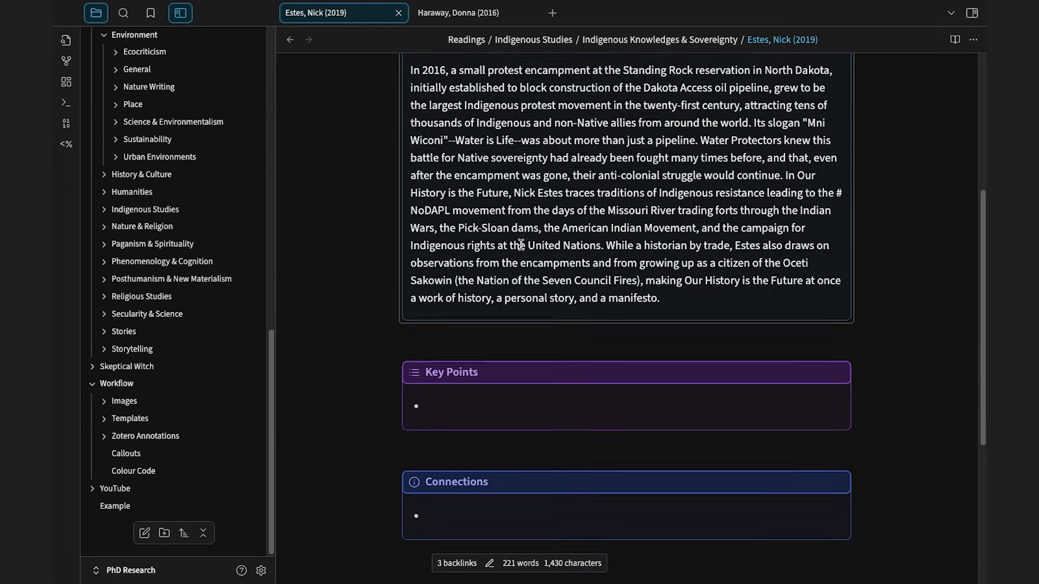
Finish viewing the Estes (2019) note's callouts and title, and return to the 2022a solarpunk note.
scroll(521, 244, up, 10)
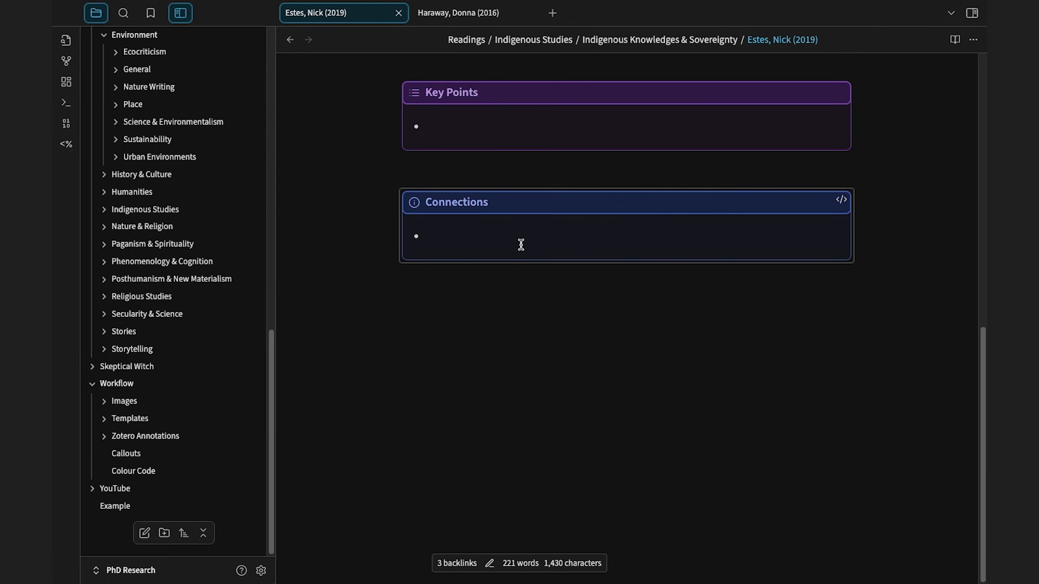
scroll(521, 245, up, 1)
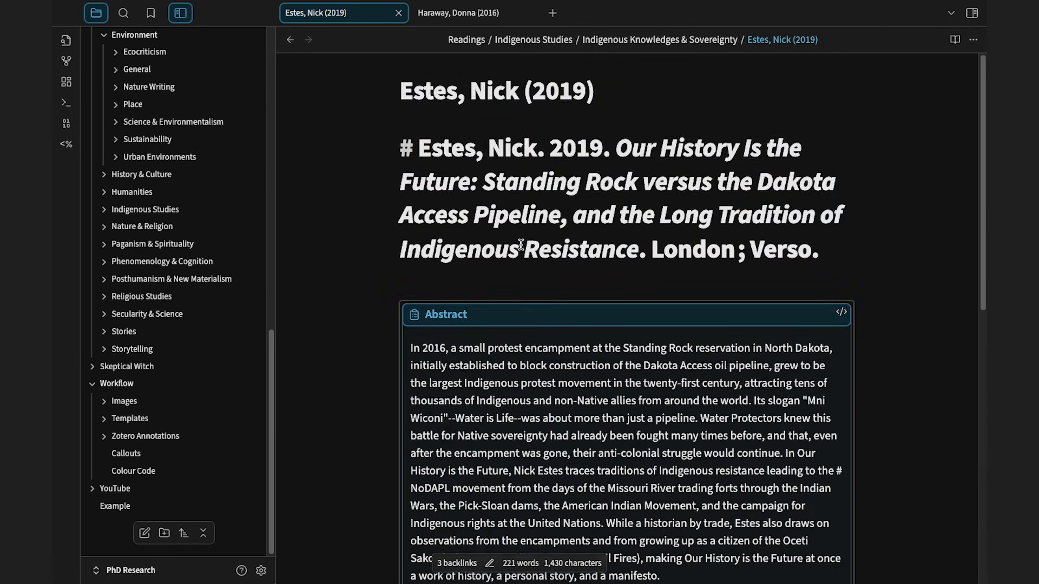
click(291, 40)
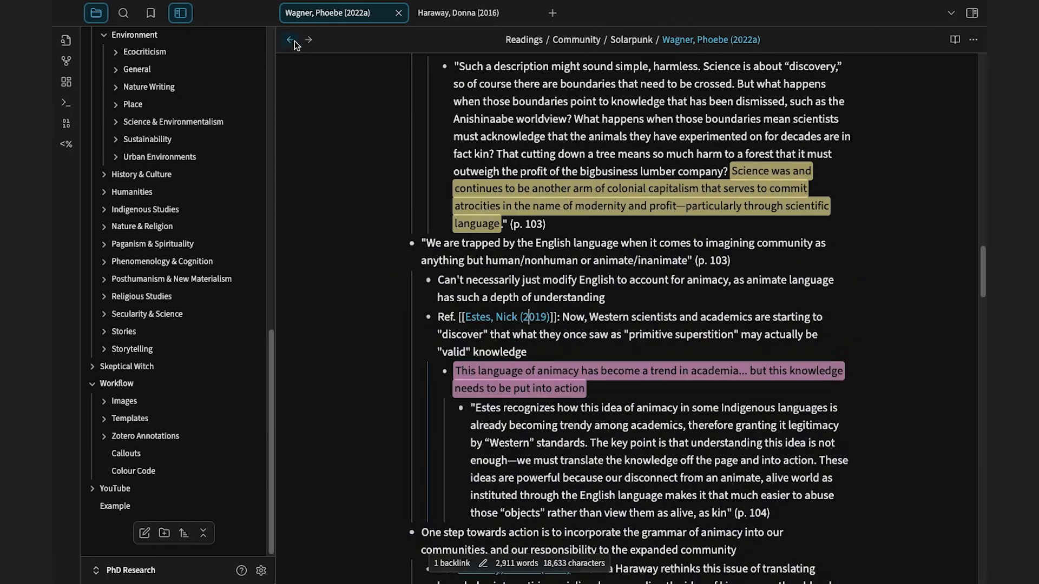
View the Morton (2017) note linked beside the ecological pronoun quote in the solarpunk note, and return to the solarpunk note.
scroll(667, 239, down, 10)
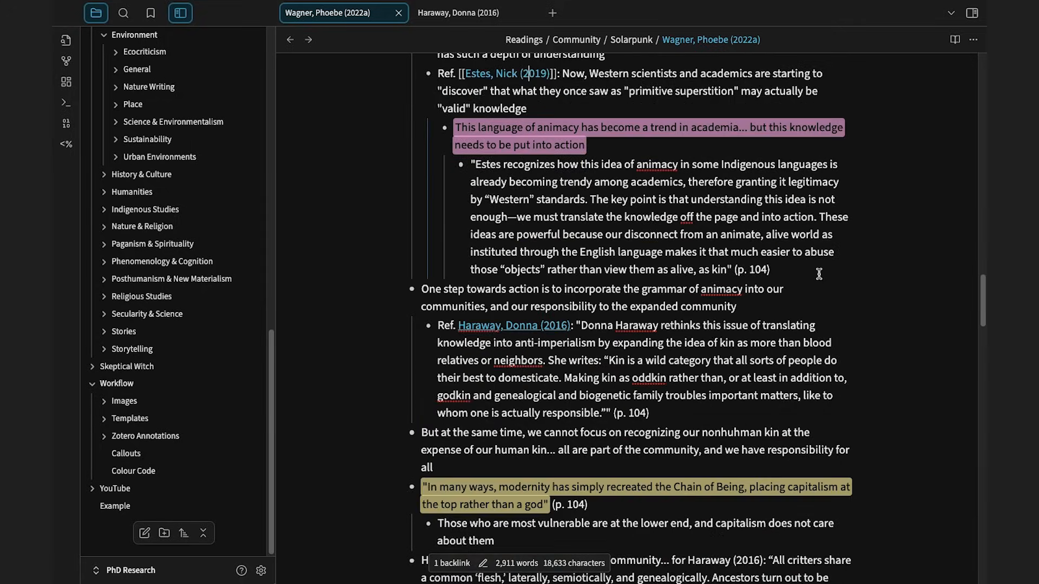
scroll(819, 275, down, 6)
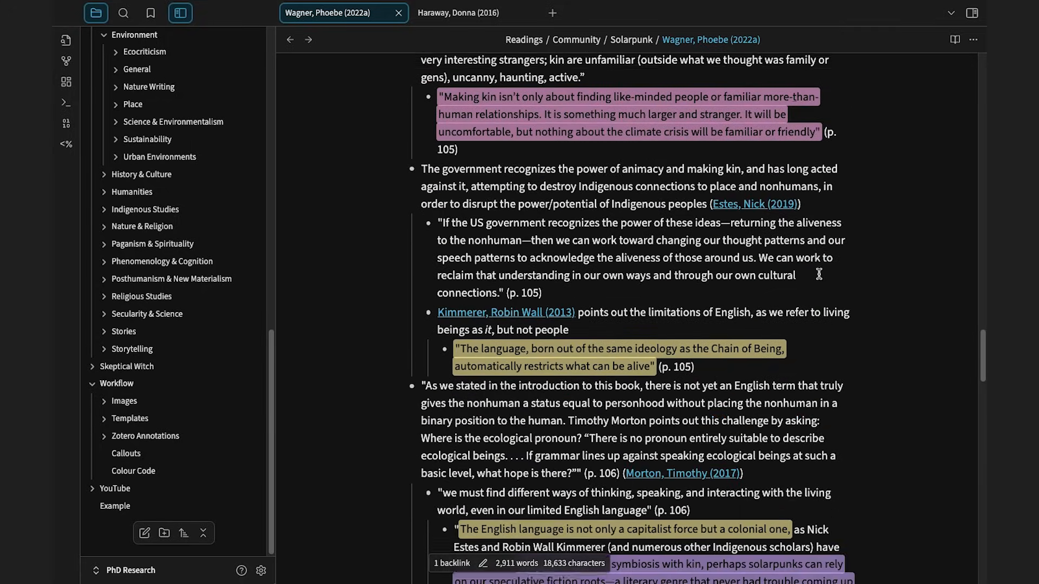
scroll(818, 274, down, 1)
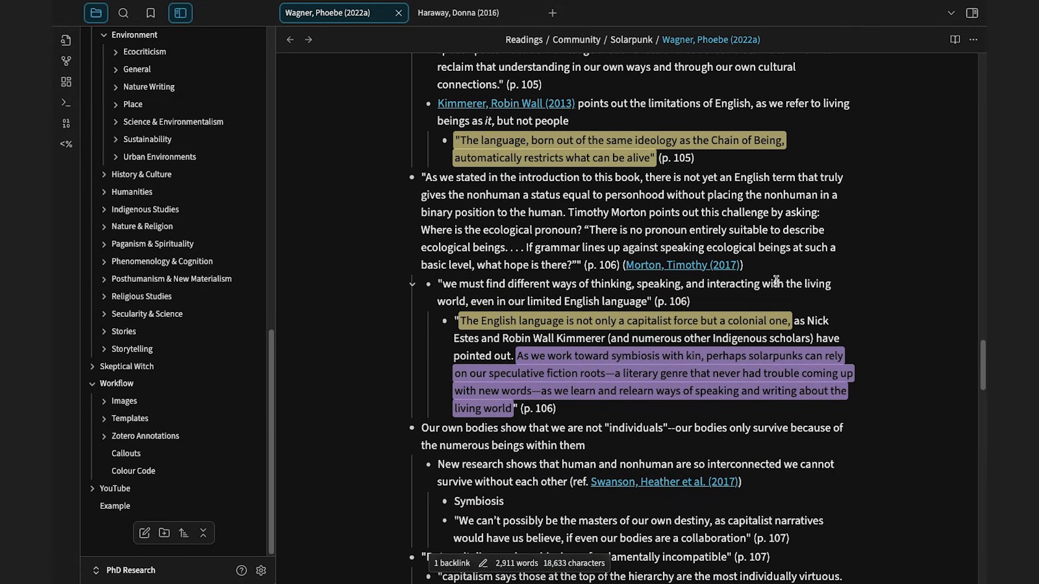
click(707, 265)
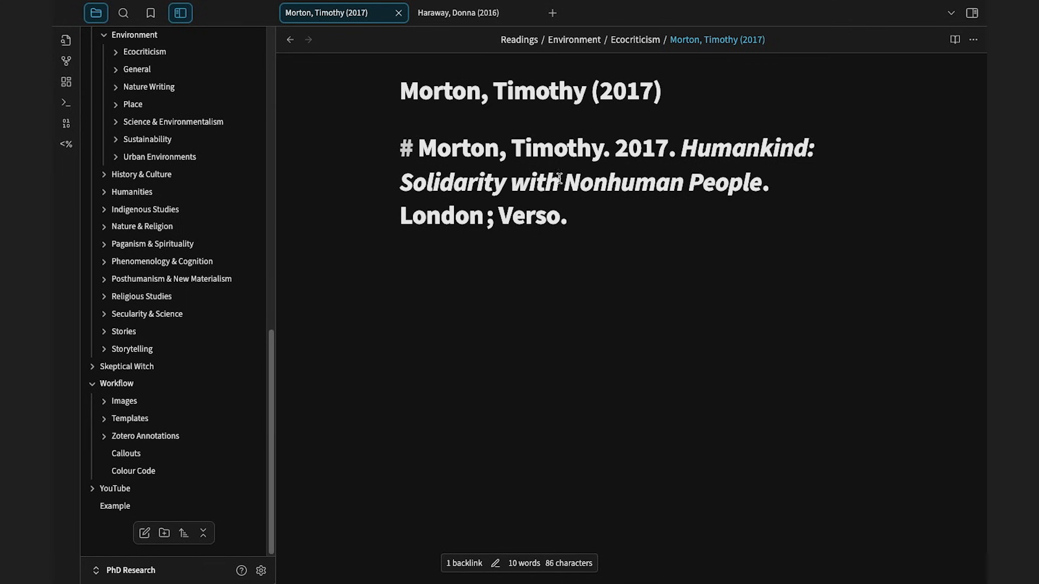
click(289, 40)
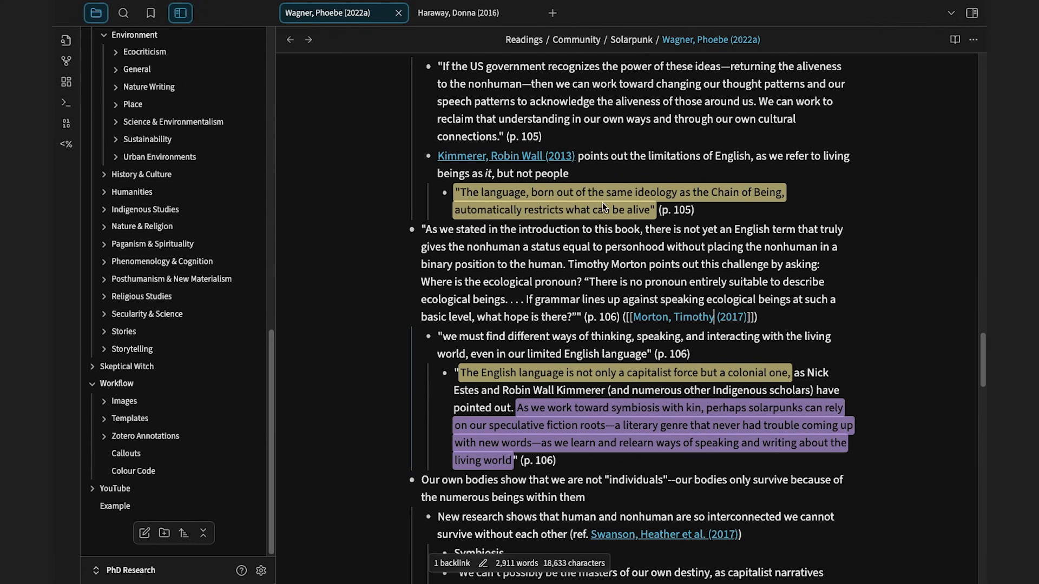
Skim the rest of the solarpunk note past the Question callout to the Mutual Aid and Gift Giving section.
scroll(851, 312, down, 7)
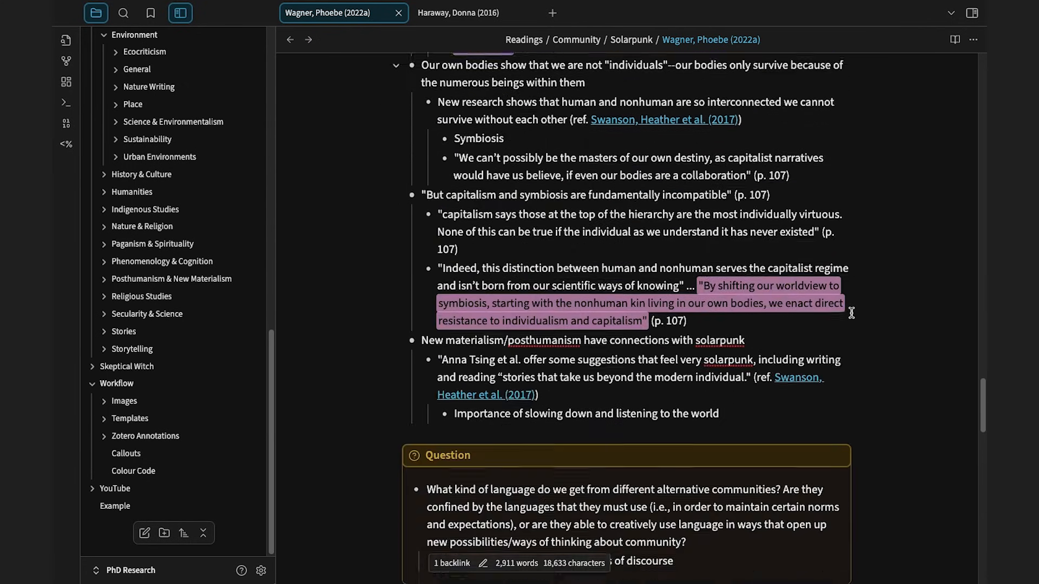
scroll(851, 313, down, 8)
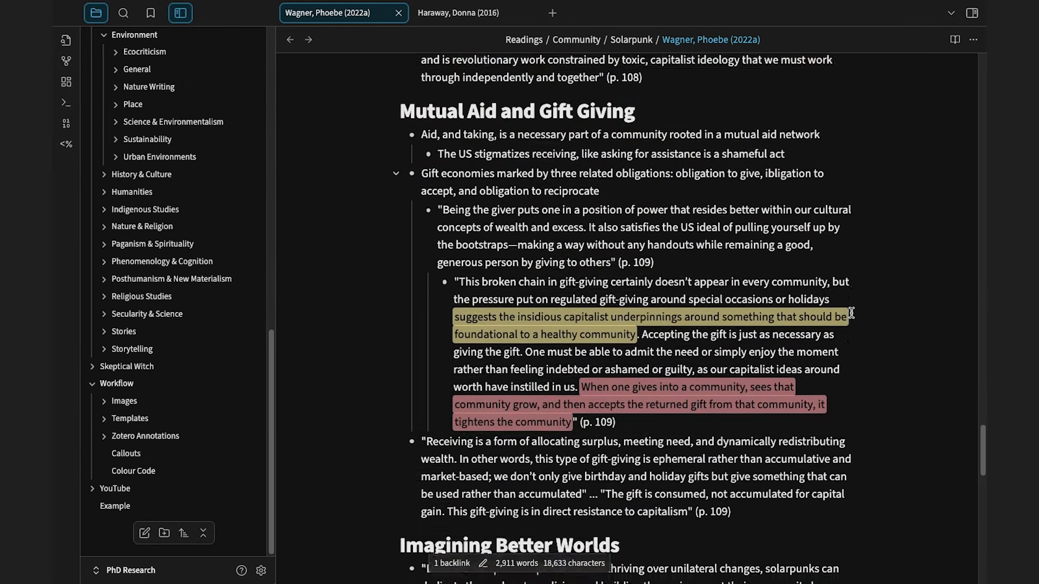
scroll(851, 313, down, 1)
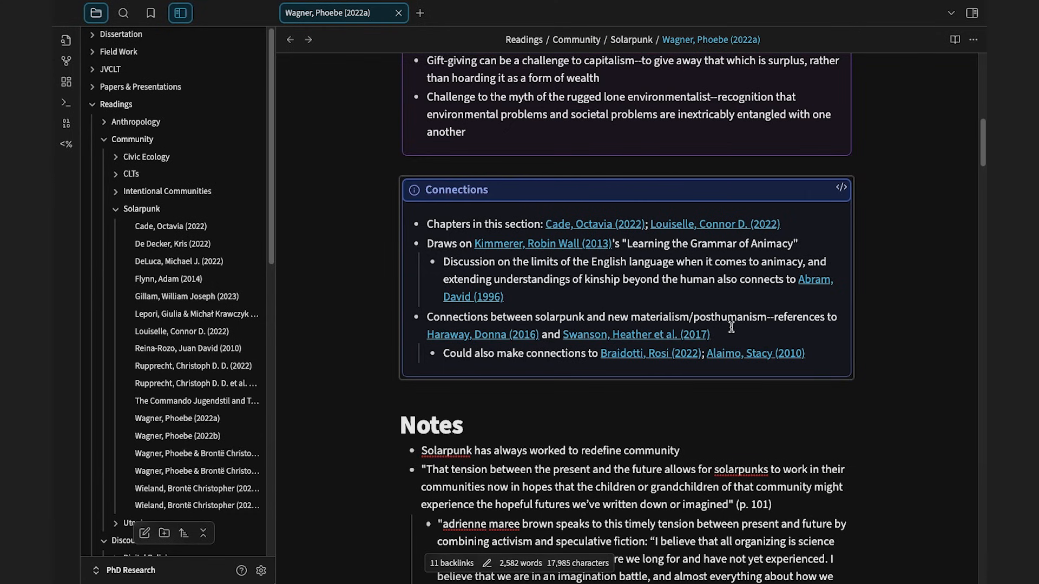
Preview the Swanson et al. (2017) note linked in the Connections callout and skim it through to its related-text links.
mouse_move(691, 336)
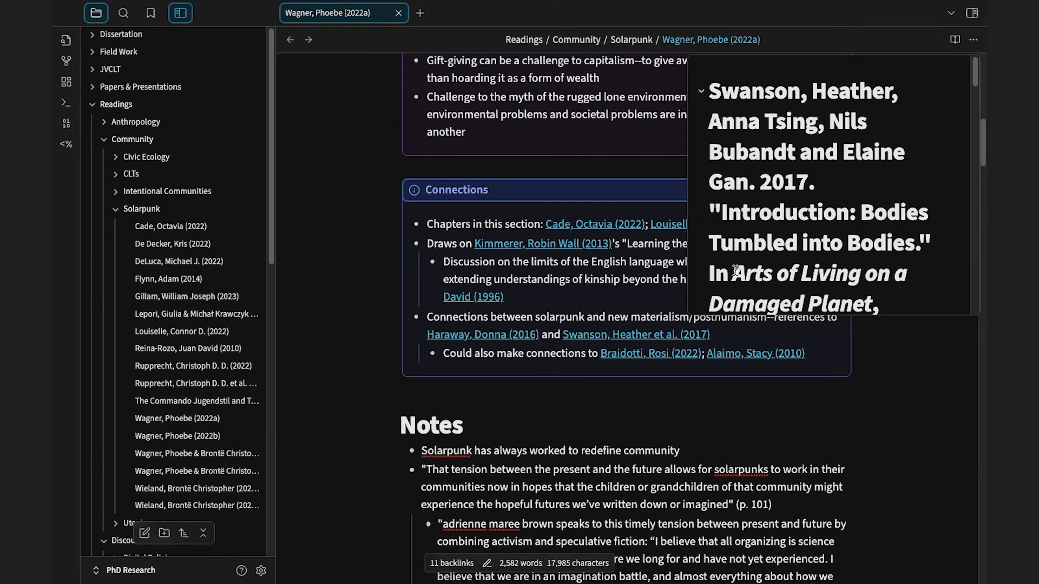
scroll(745, 260, down, 6)
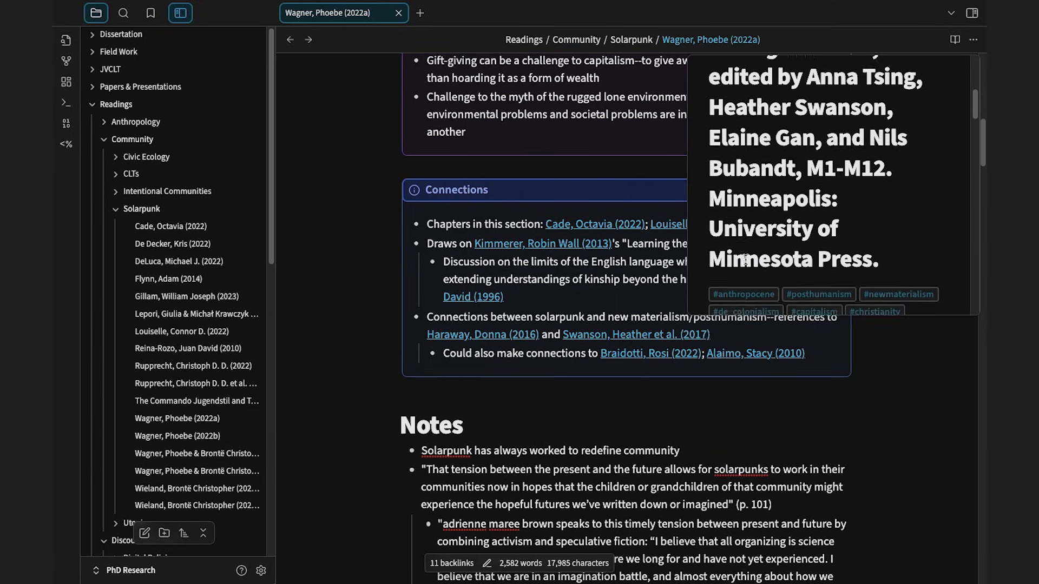
scroll(747, 264, down, 10)
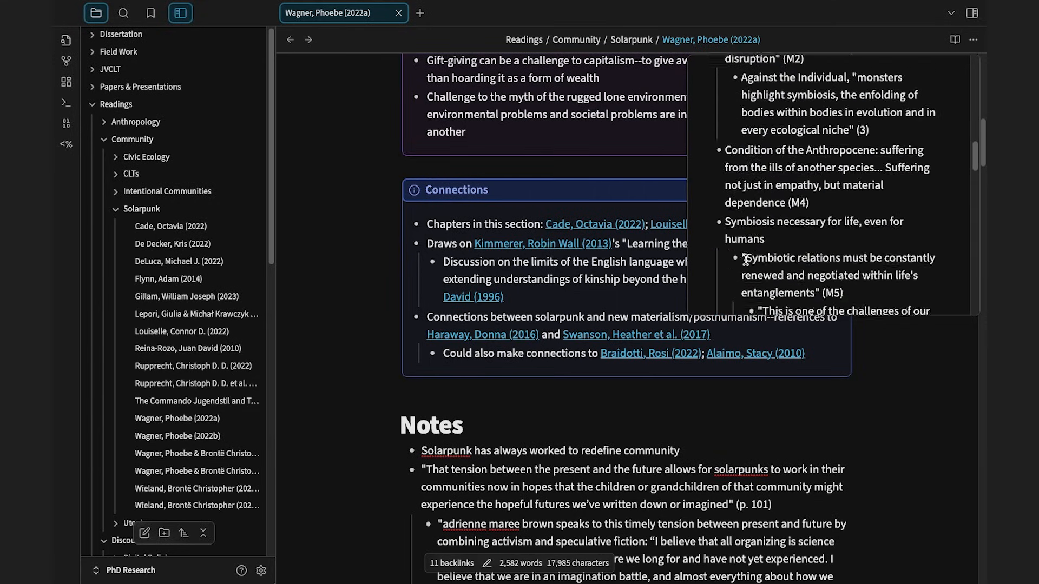
scroll(745, 259, down, 10)
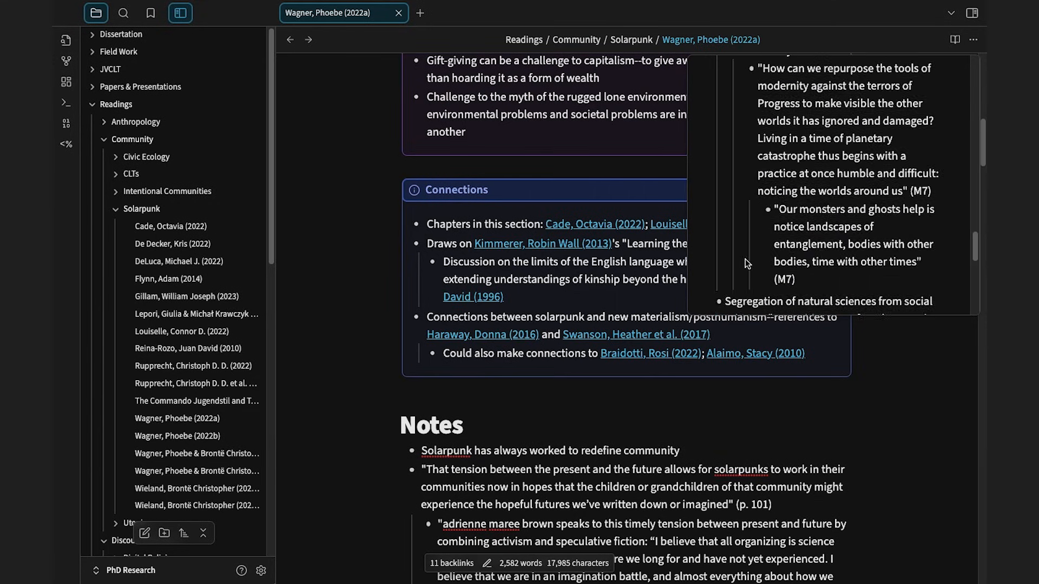
scroll(745, 258, down, 6)
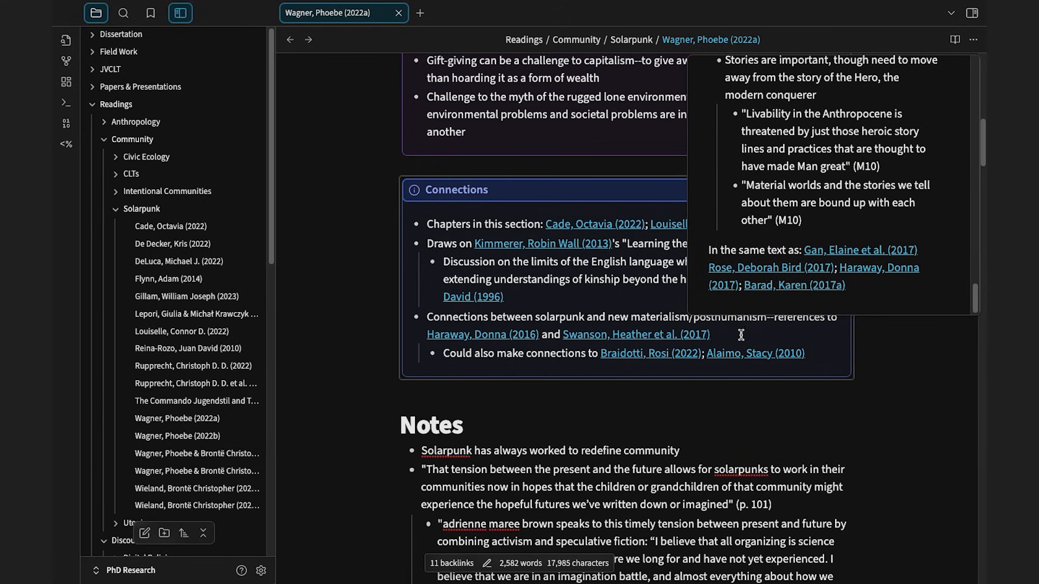
Preview the linked Alaimo (2010) and Braidotti (2022) notes from the Connections callout and skim through the Braidotti preview.
mouse_move(743, 358)
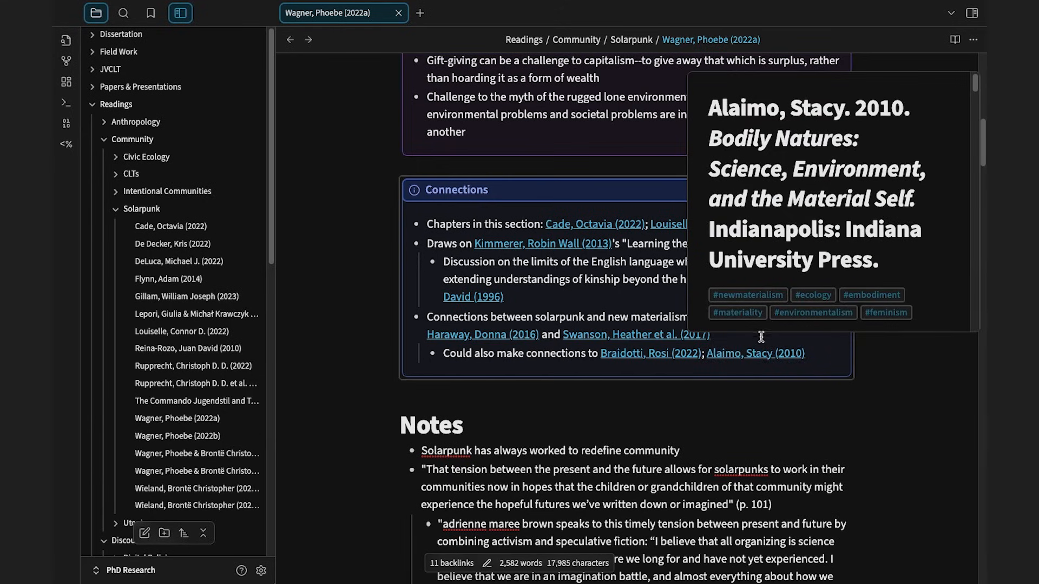
mouse_move(649, 356)
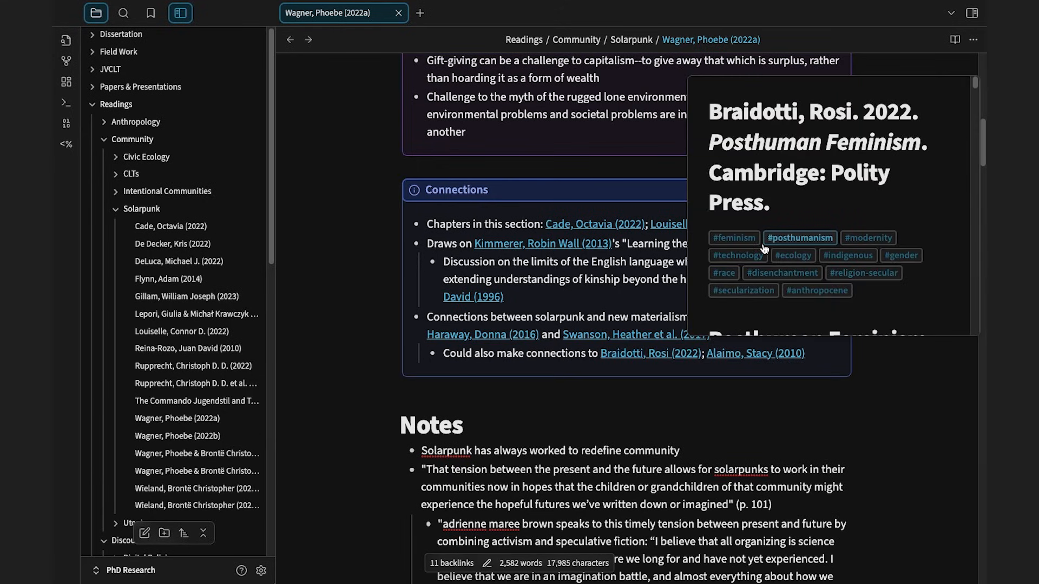
scroll(763, 247, down, 10)
scroll(762, 242, down, 12)
scroll(763, 244, down, 12)
scroll(762, 244, down, 12)
scroll(763, 244, down, 12)
scroll(762, 244, down, 4)
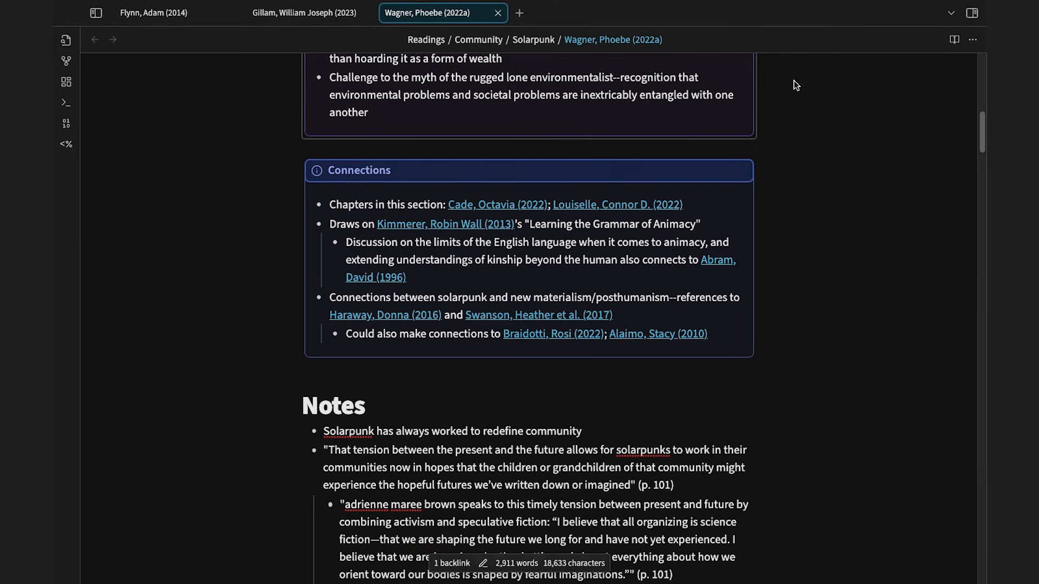
Open the local graph of the Wagner (2022a) note as a linked view beside the note.
click(973, 41)
mouse_move(933, 277)
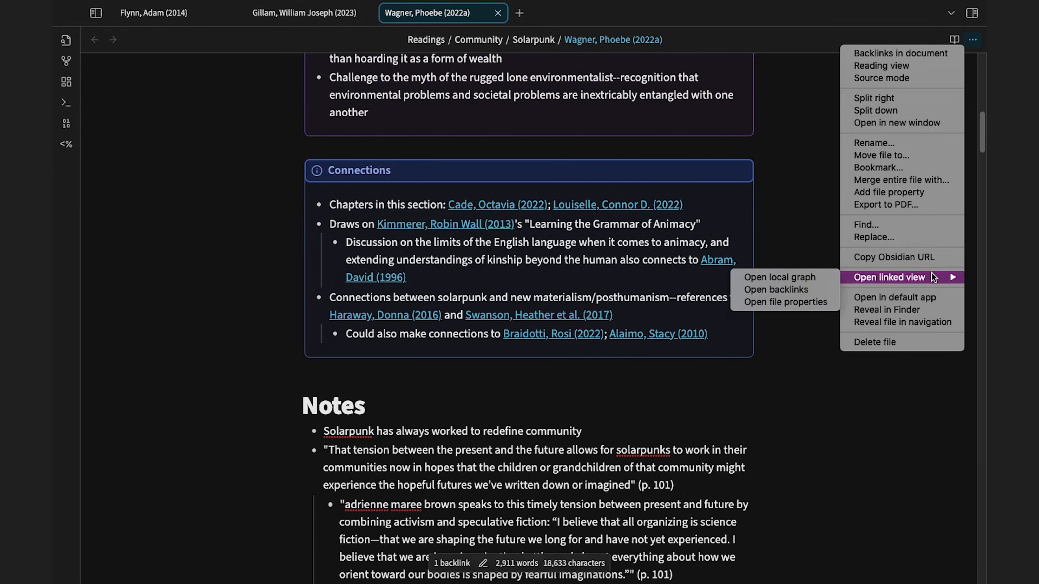
click(816, 279)
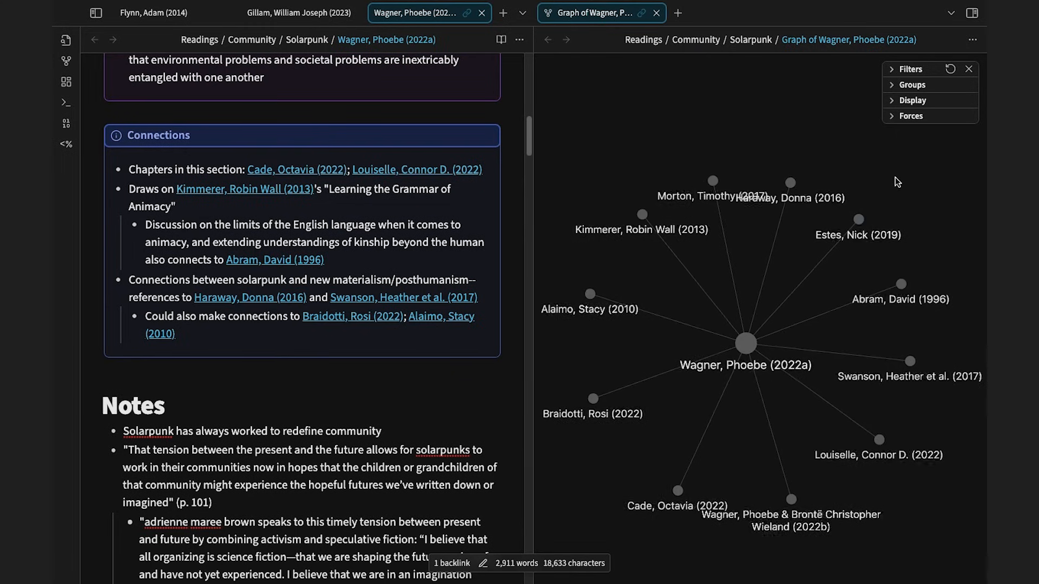
drag(894, 177, 902, 158)
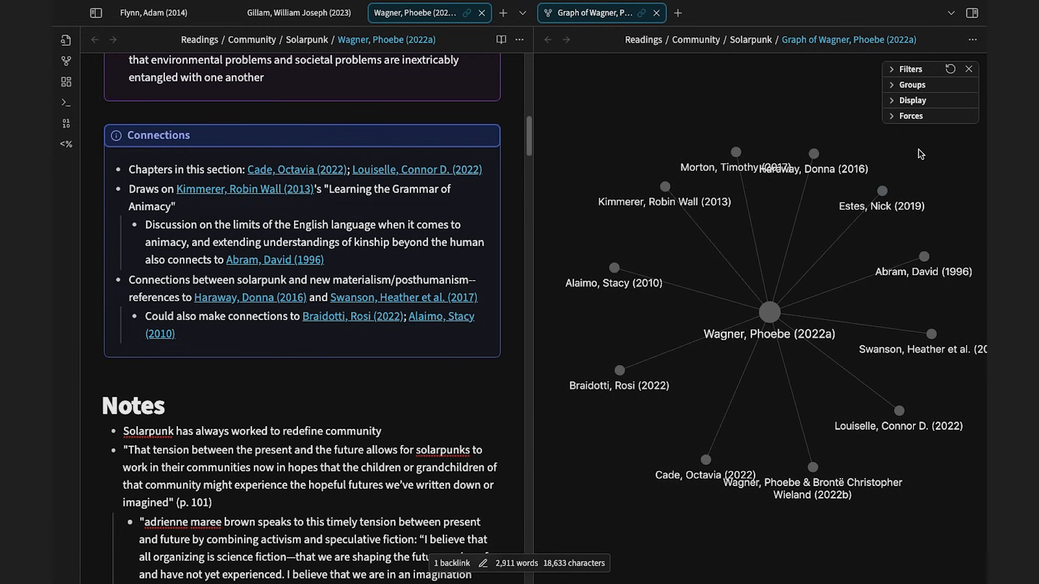
Close the Wagner (2022a) note and view the linked local graphs of the Gillam (2023) and Flynn (2014) notes.
click(482, 13)
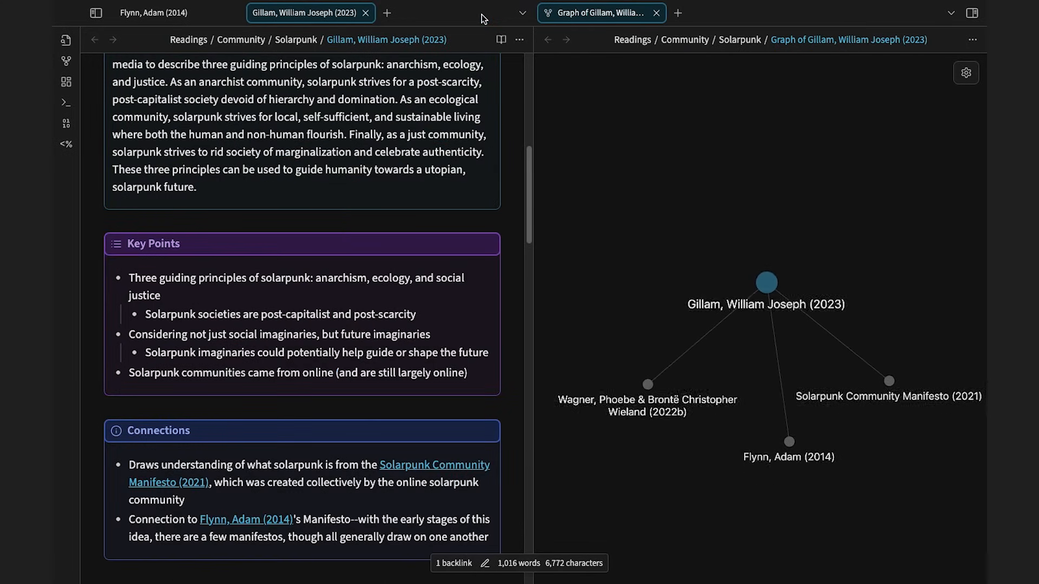
drag(708, 232, 687, 220)
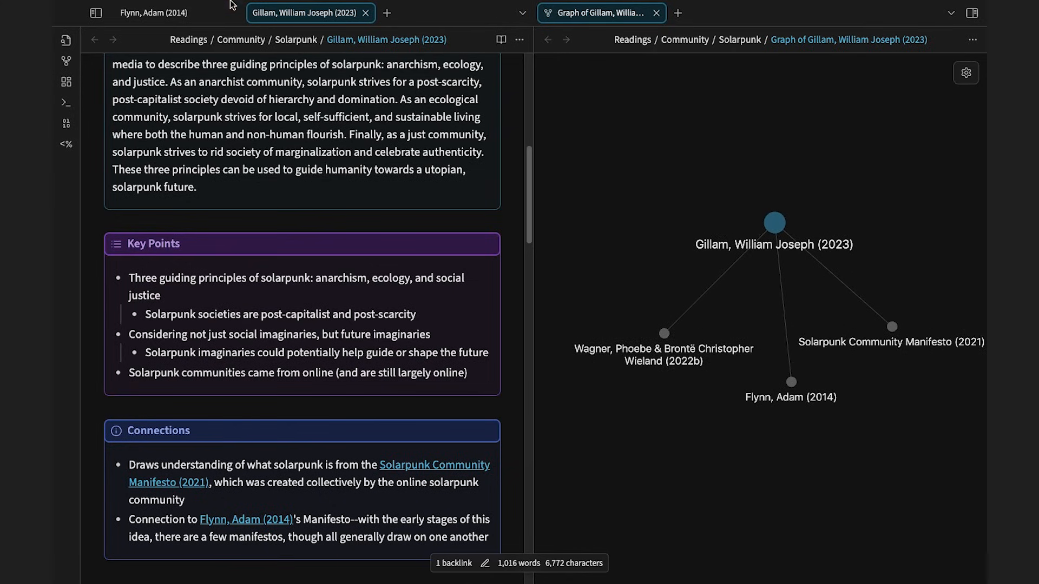
click(188, 14)
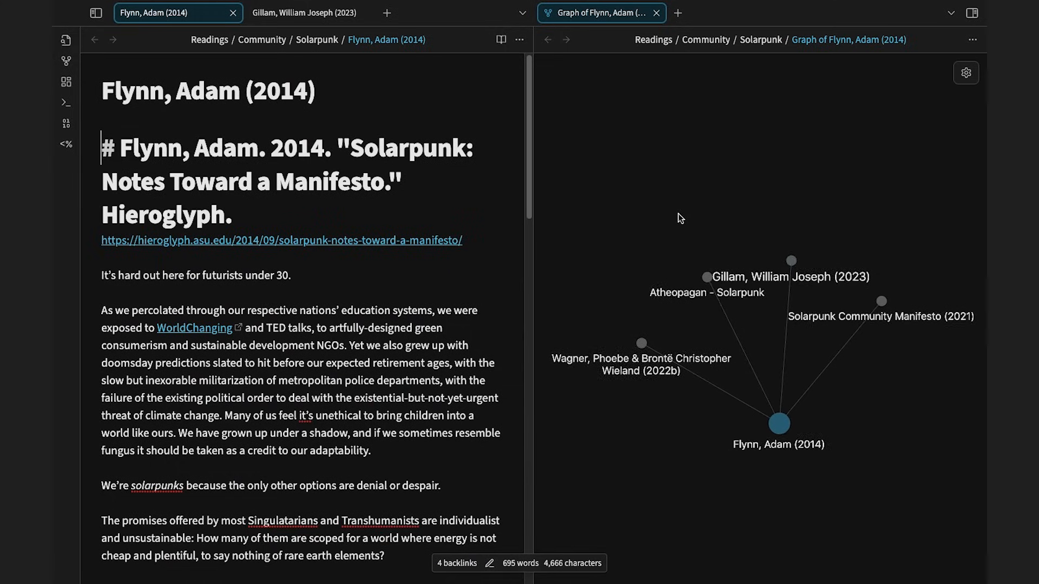
drag(672, 174, 665, 153)
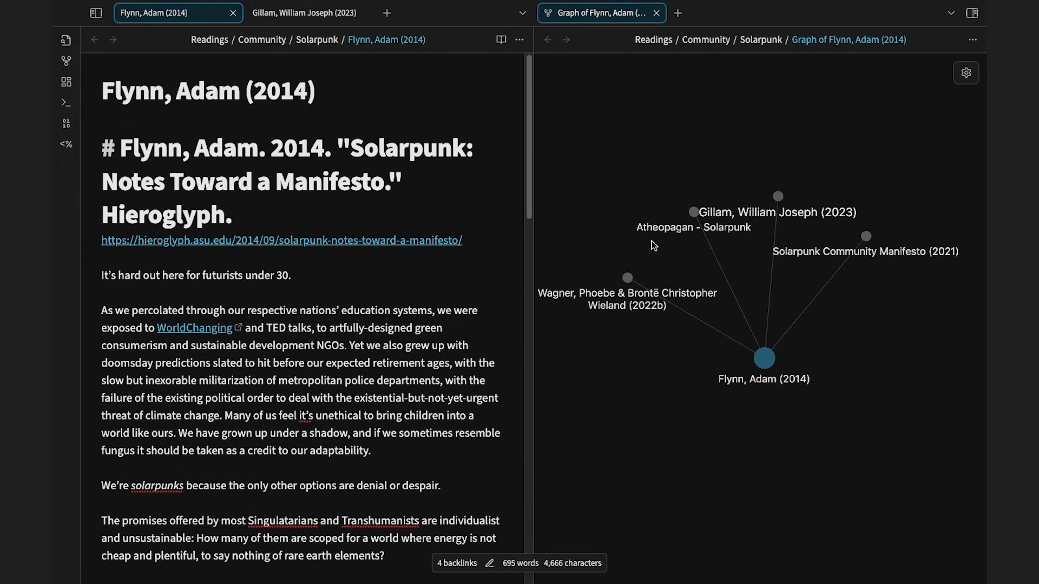
Open the Wagner & Wieland (2022b) note from its graph node and skim it through to Solarpunk's Roots.
click(629, 277)
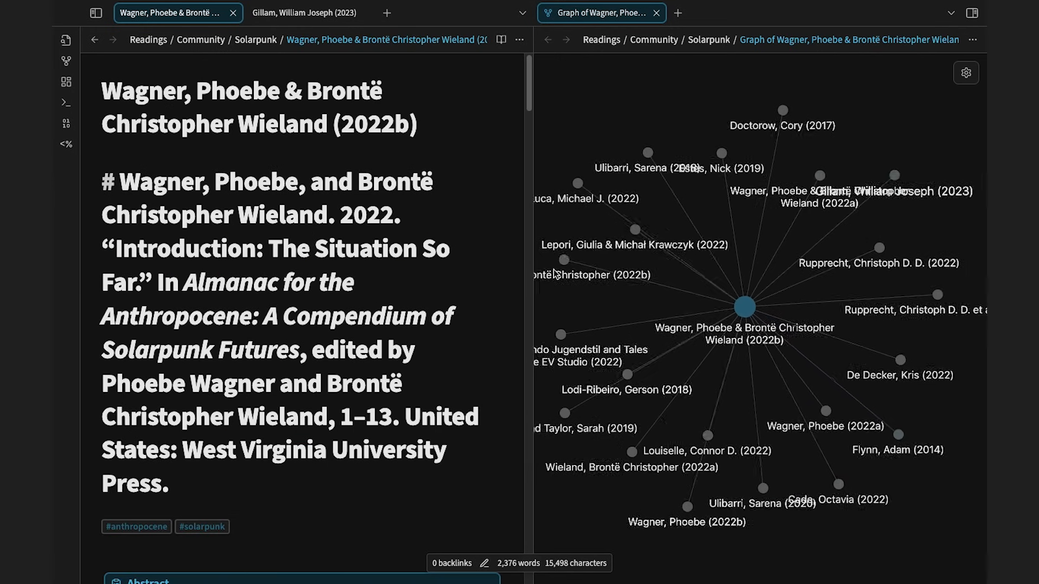
scroll(481, 266, down, 10)
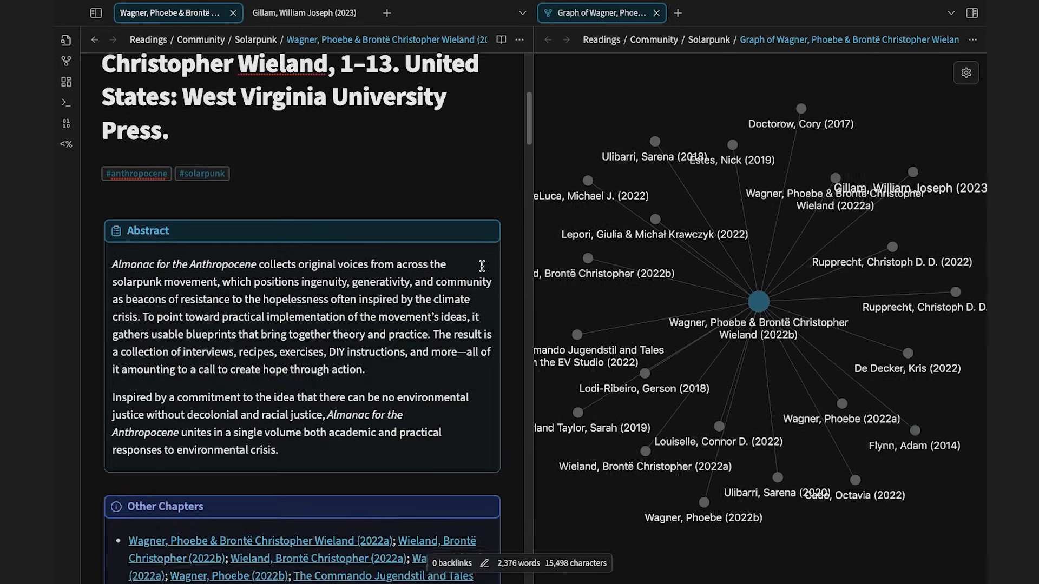
scroll(481, 266, down, 10)
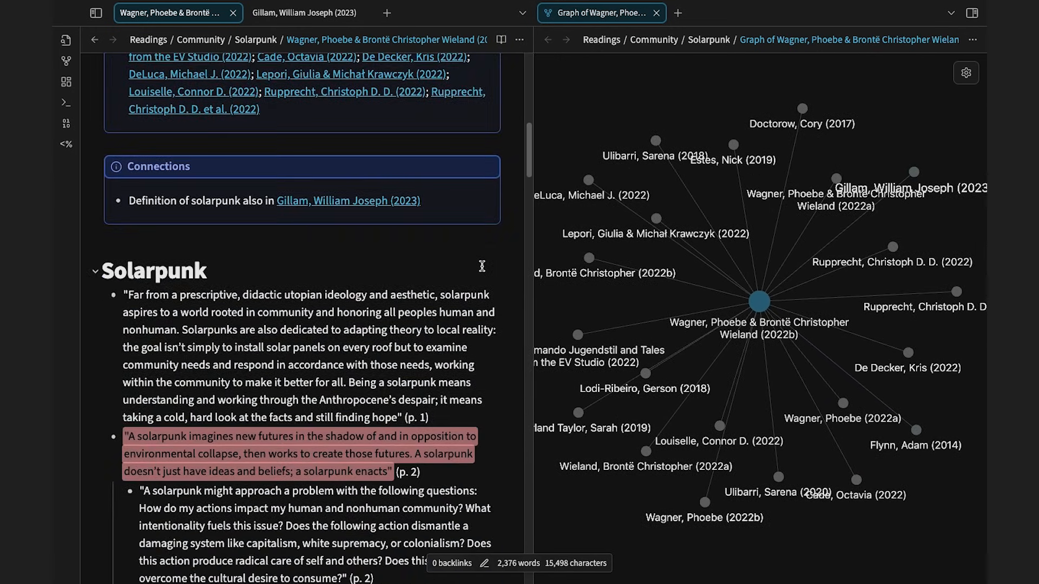
scroll(482, 265, up, 1)
scroll(482, 265, down, 10)
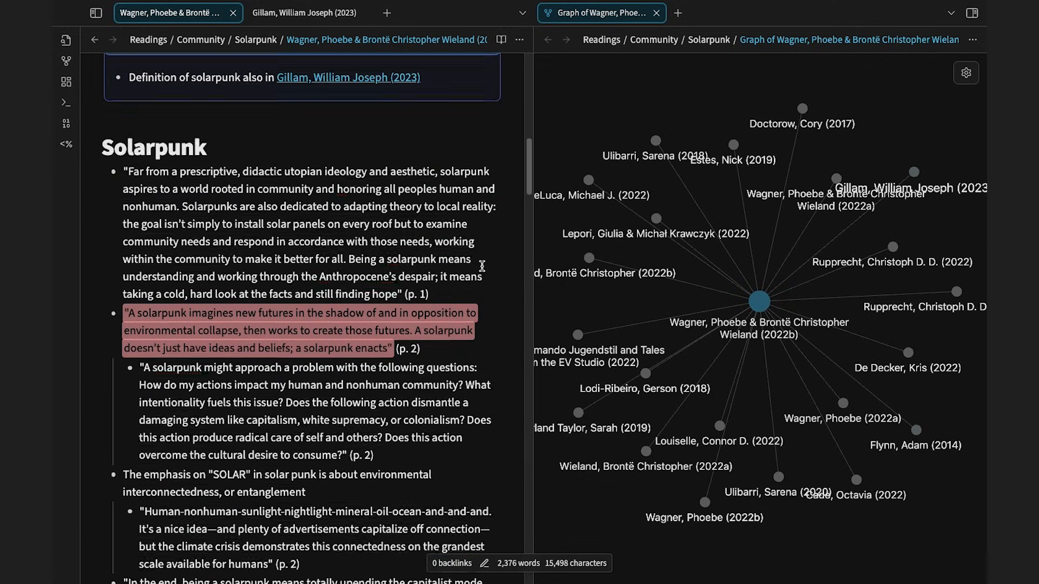
scroll(481, 266, down, 13)
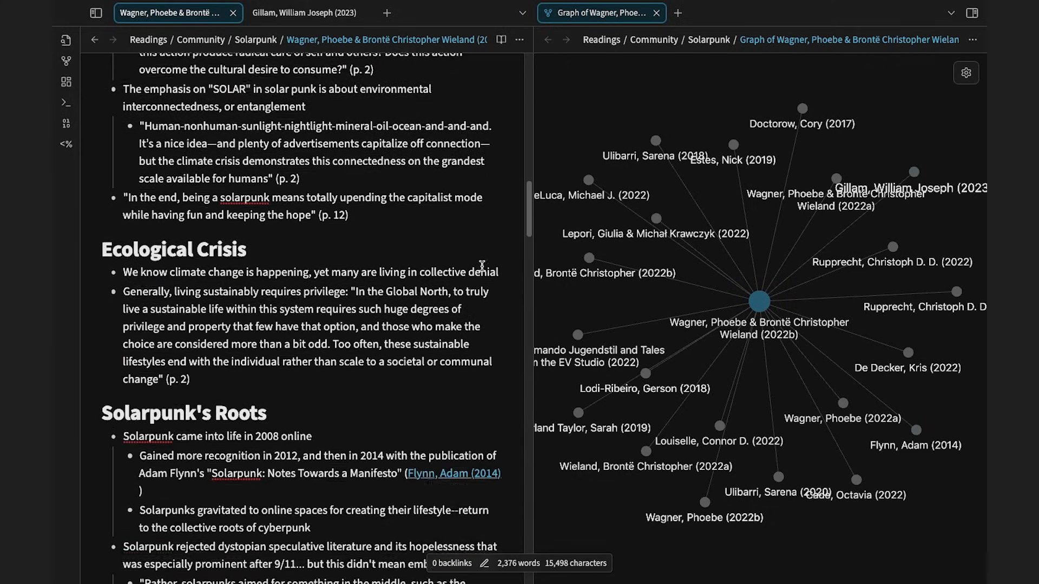
mouse_move(730, 183)
mouse_down()
mouse_move(744, 132)
mouse_move(728, 123)
mouse_move(747, 144)
mouse_move(730, 170)
mouse_up()
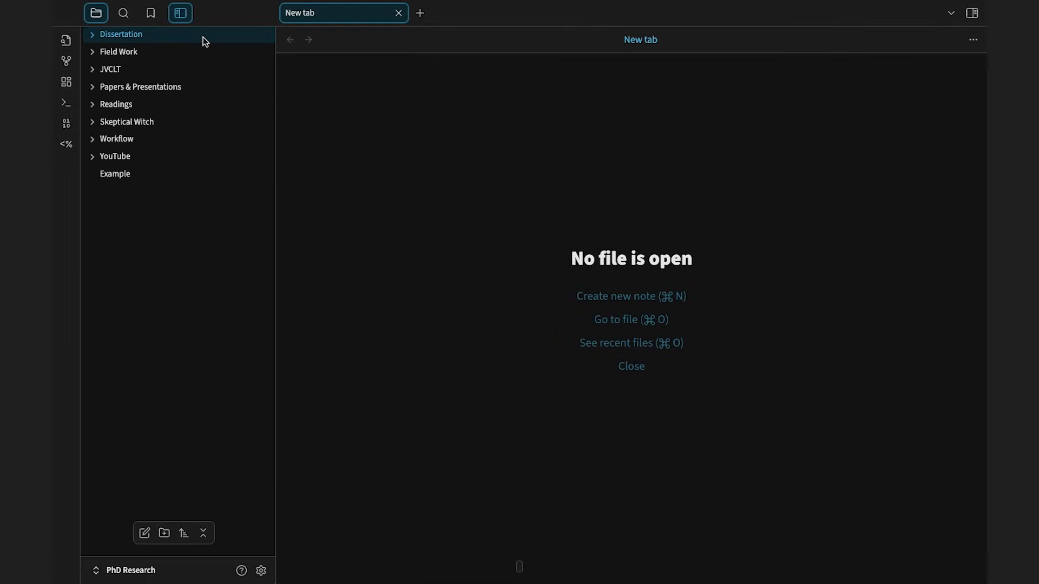
Expand the Dissertation folder down through Thoughts & Ideas to the notes in Media, Discourse & Stories.
click(203, 37)
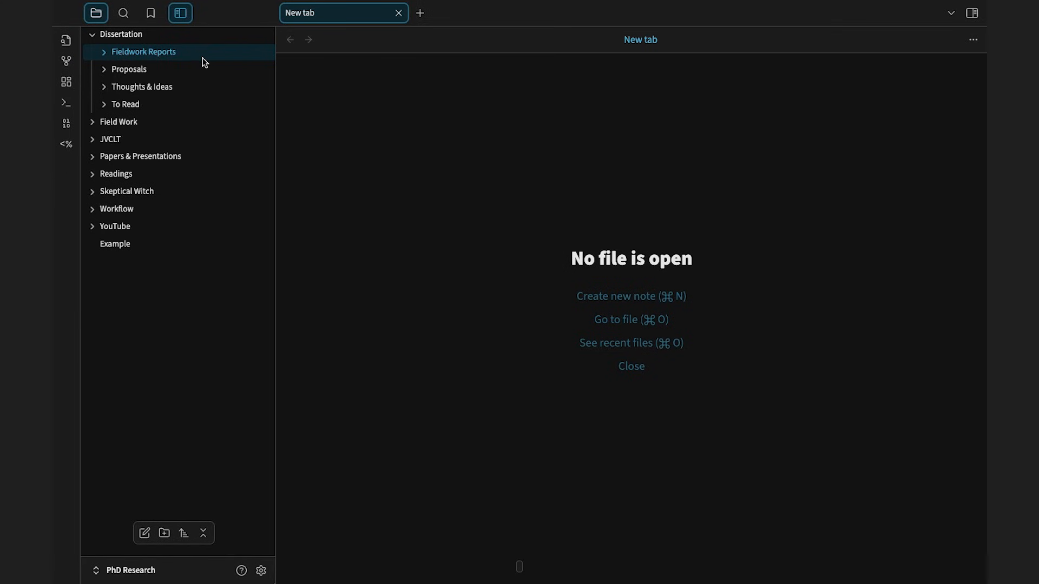
click(205, 87)
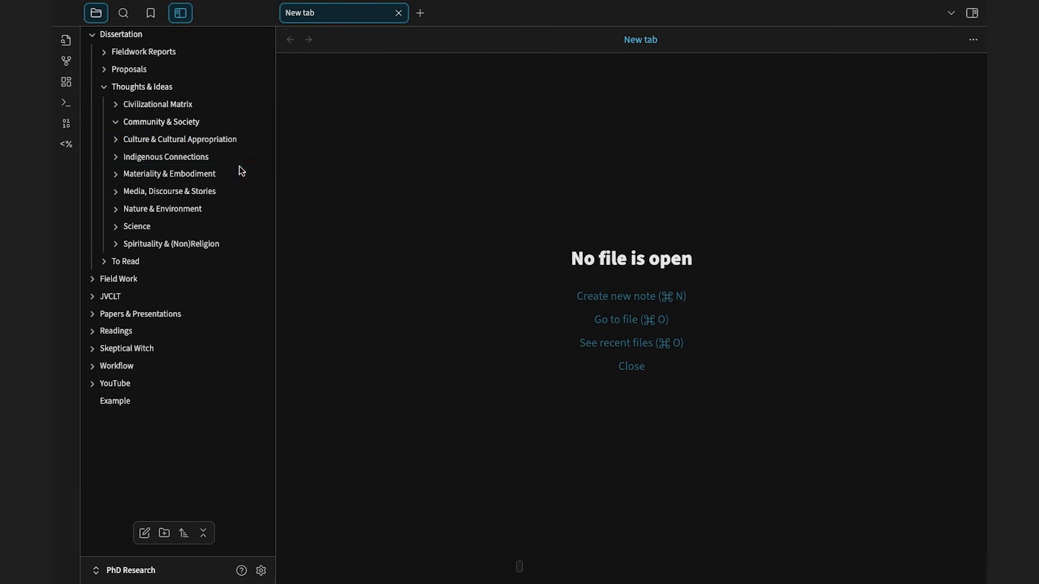
click(244, 196)
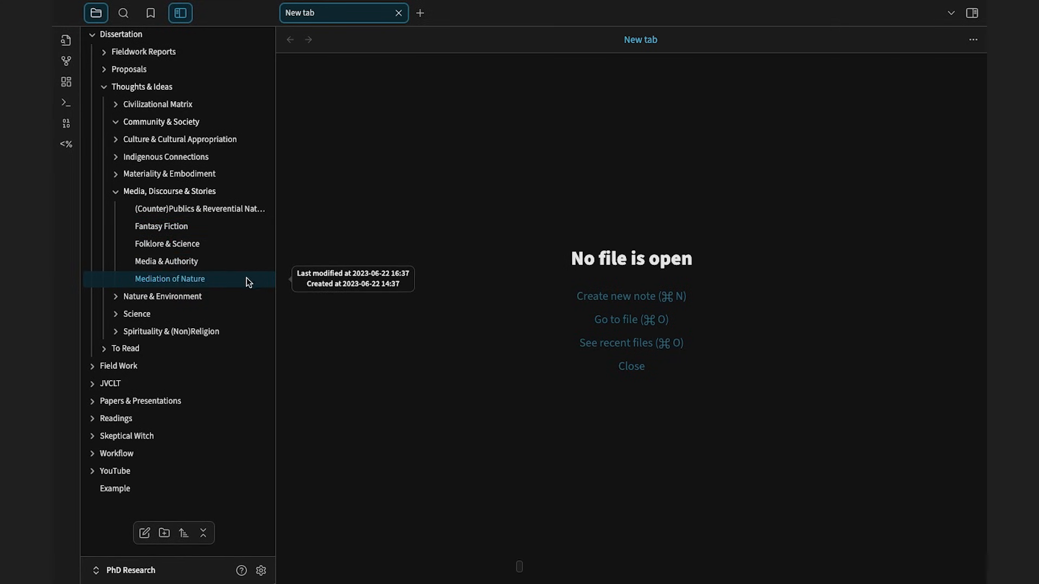
Expand the Nature & Environment folder, open The Return to Nature note and read it through to the Digital Storytelling? section.
click(251, 295)
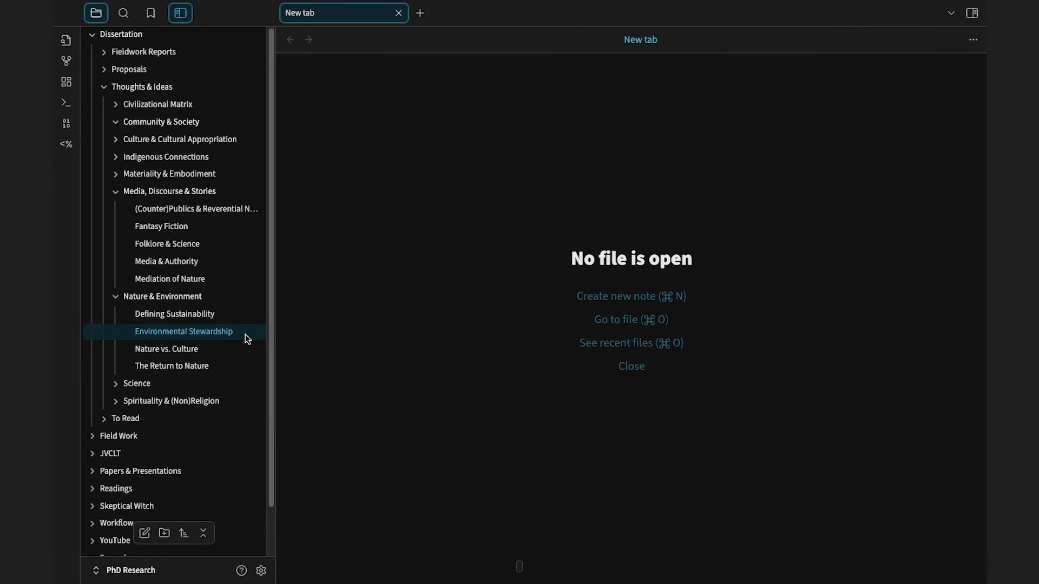
click(240, 367)
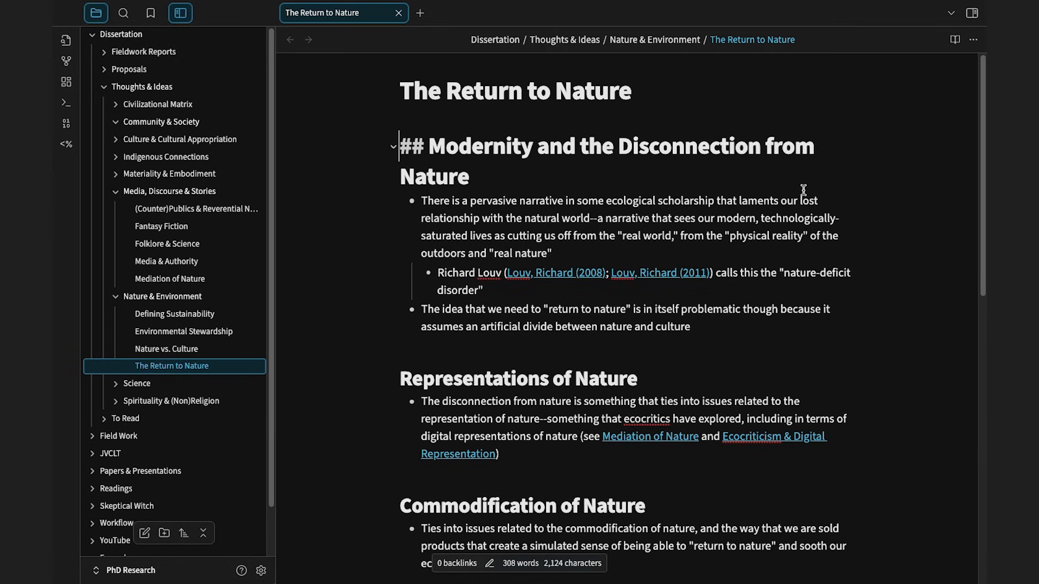
click(823, 202)
scroll(849, 174, down, 3)
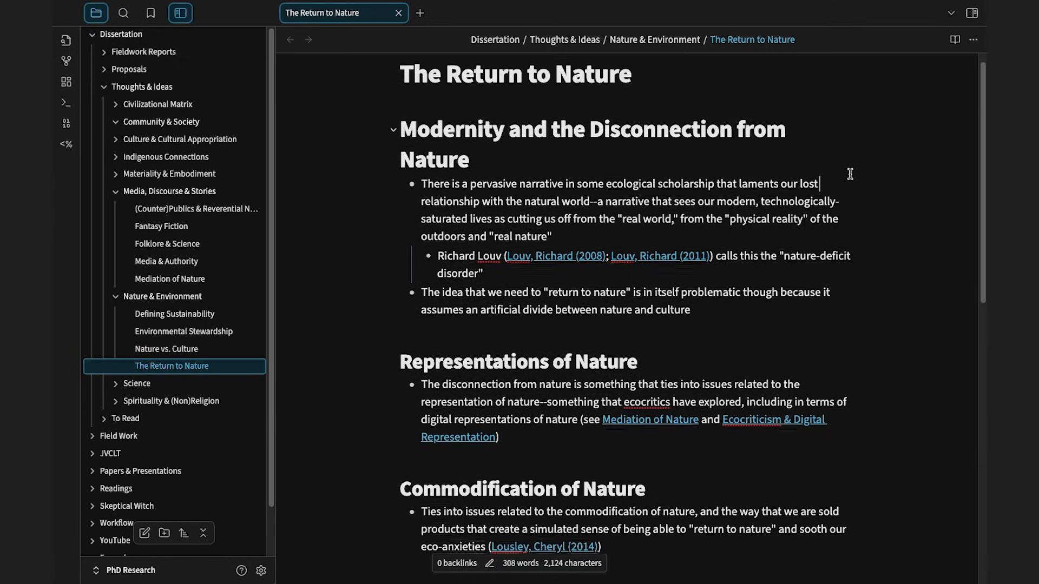
scroll(850, 174, down, 2)
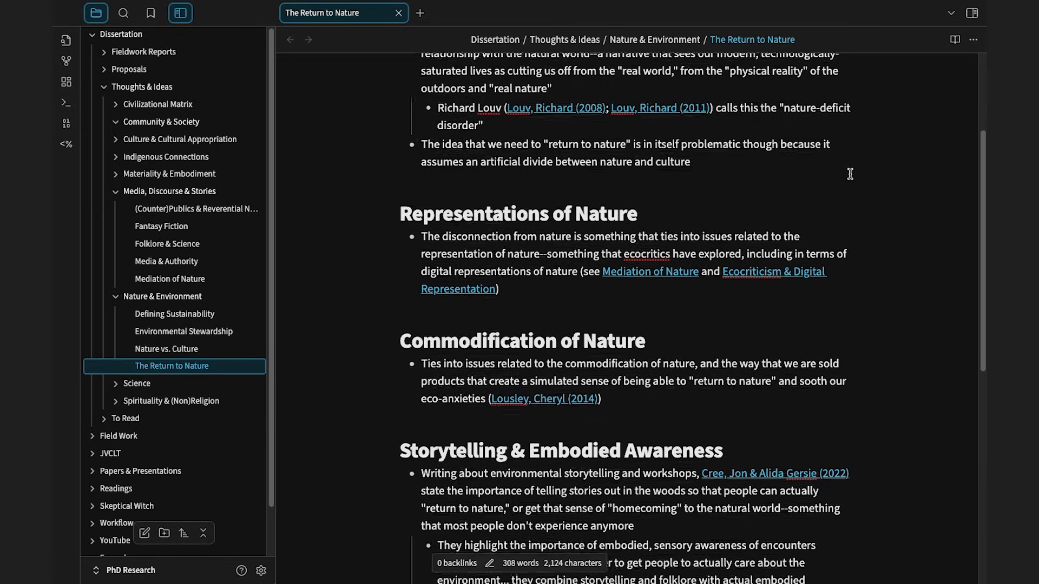
scroll(850, 173, down, 5)
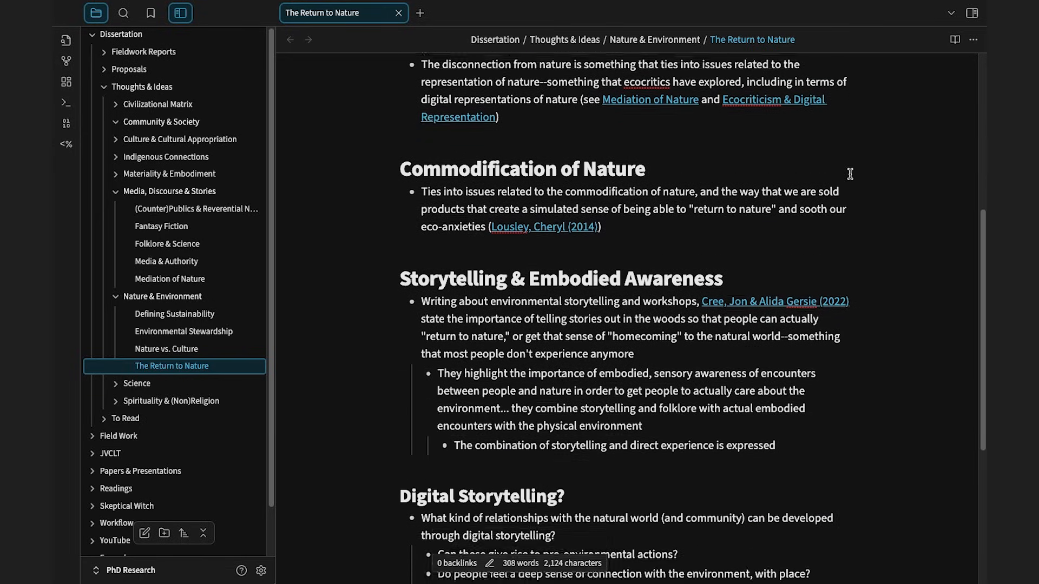
scroll(850, 173, down, 2)
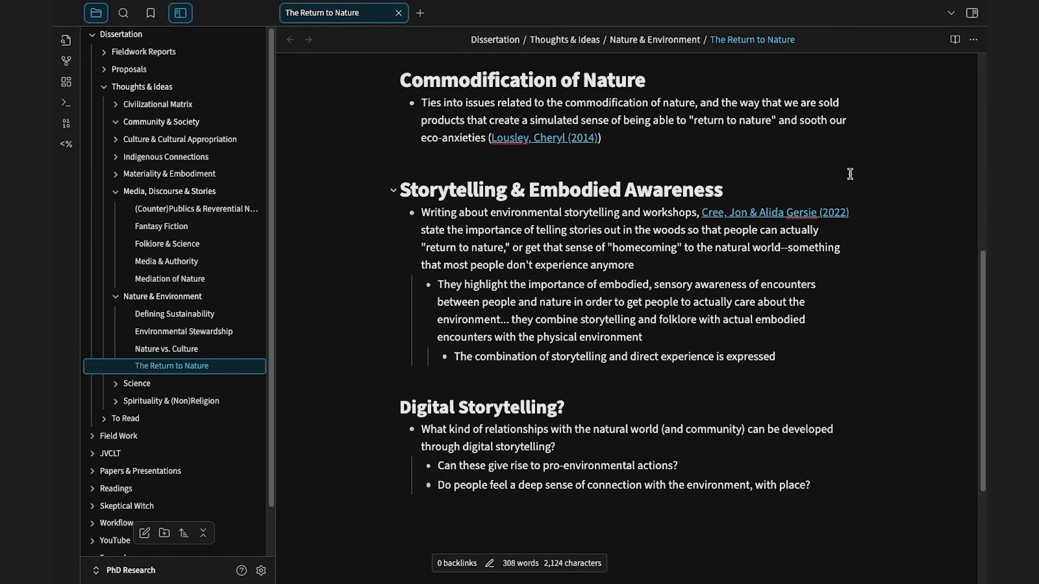
scroll(850, 173, down, 5)
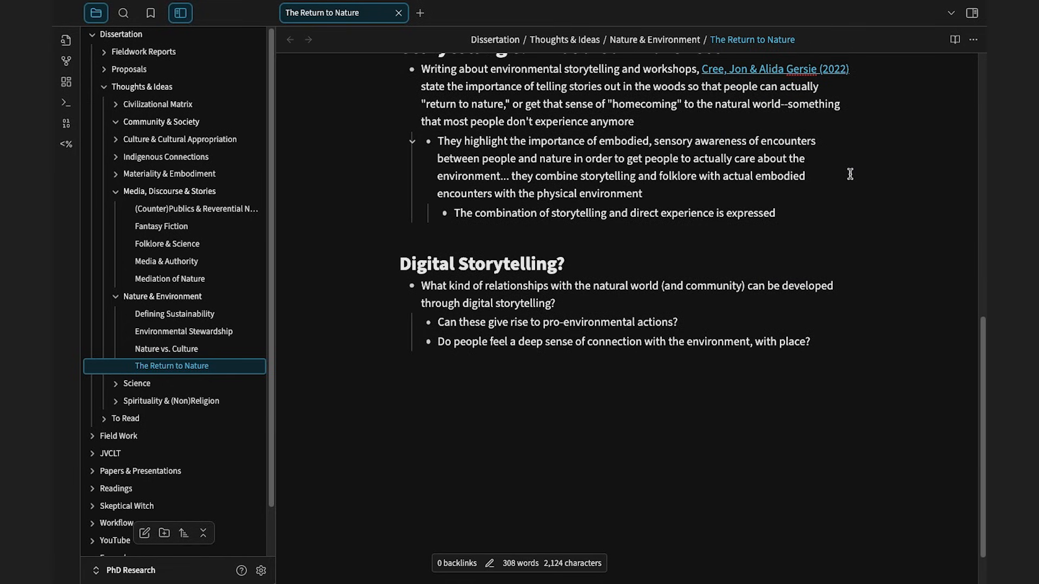
scroll(850, 173, up, 5)
Open the (Counter)Publics & Reverential Naturalism Online note and skim its sections through to Textual Analysis.
click(245, 209)
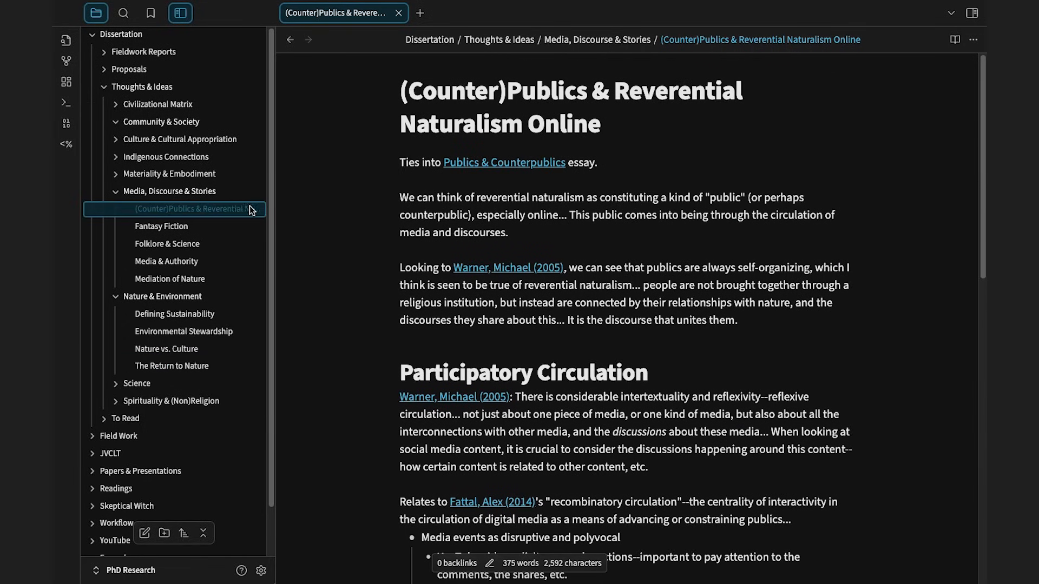
scroll(867, 210, down, 8)
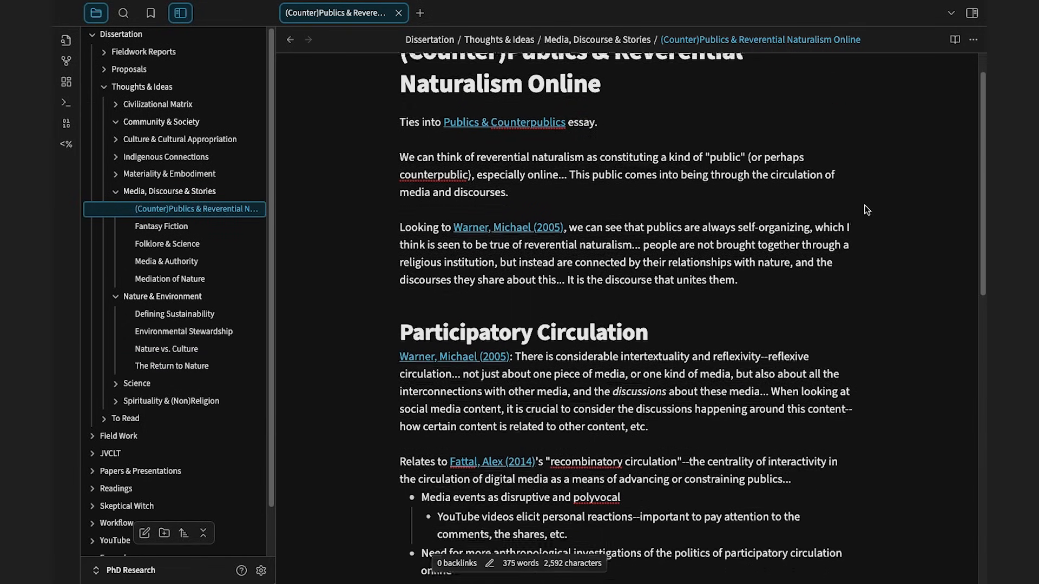
scroll(866, 210, down, 5)
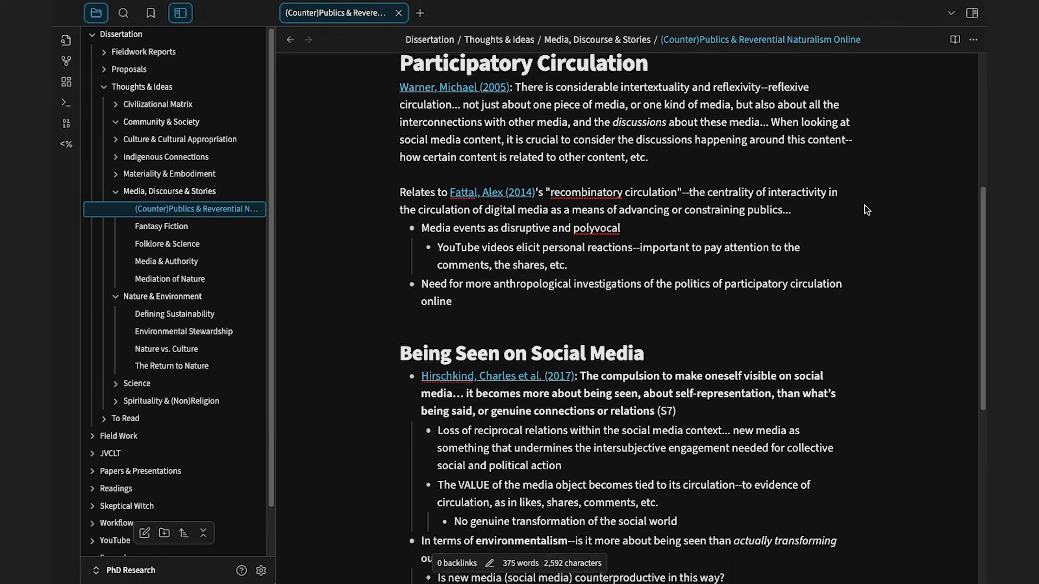
scroll(867, 210, down, 1)
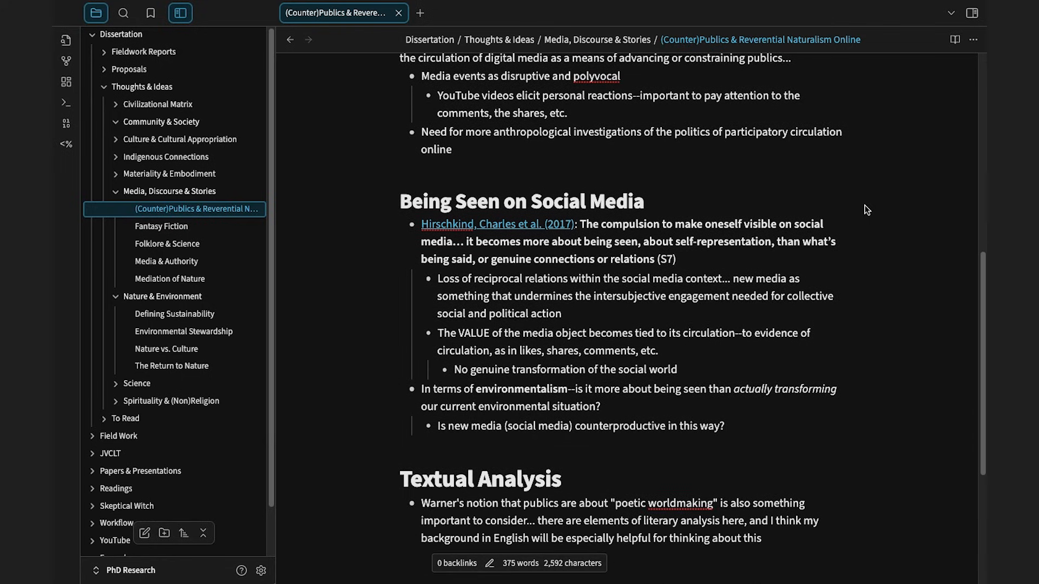
scroll(866, 210, up, 1)
scroll(867, 210, up, 5)
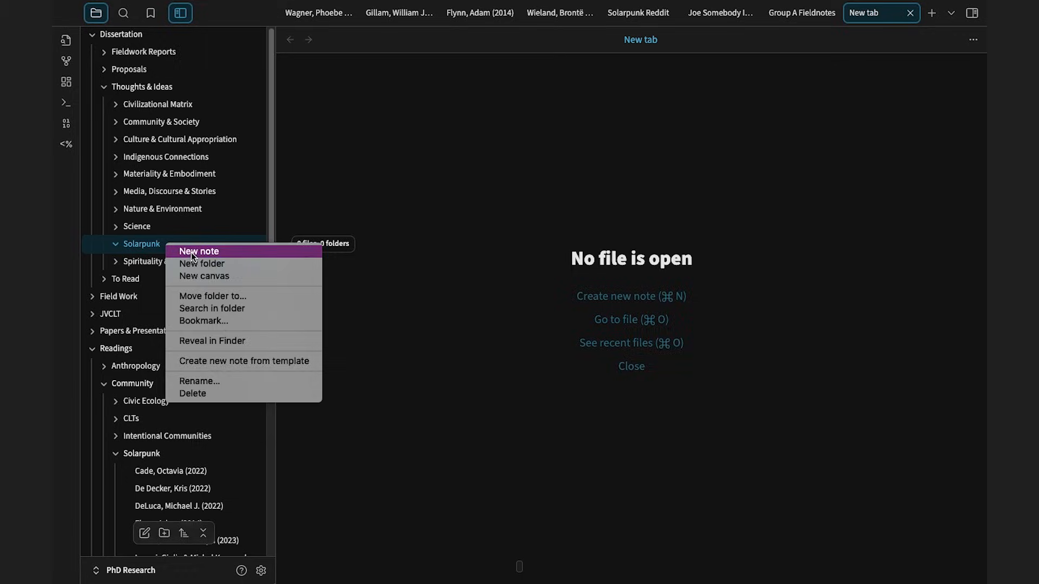
Create a new note titled "Solarpunk" in the Solarpunk folder under Thoughts & Ideas.
click(190, 252)
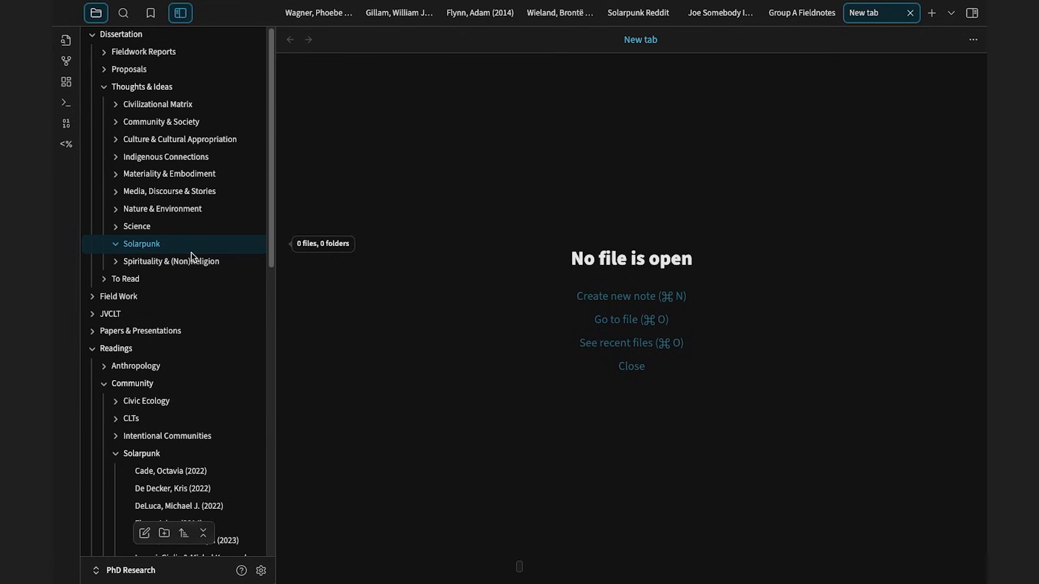
text(Solarpunk)
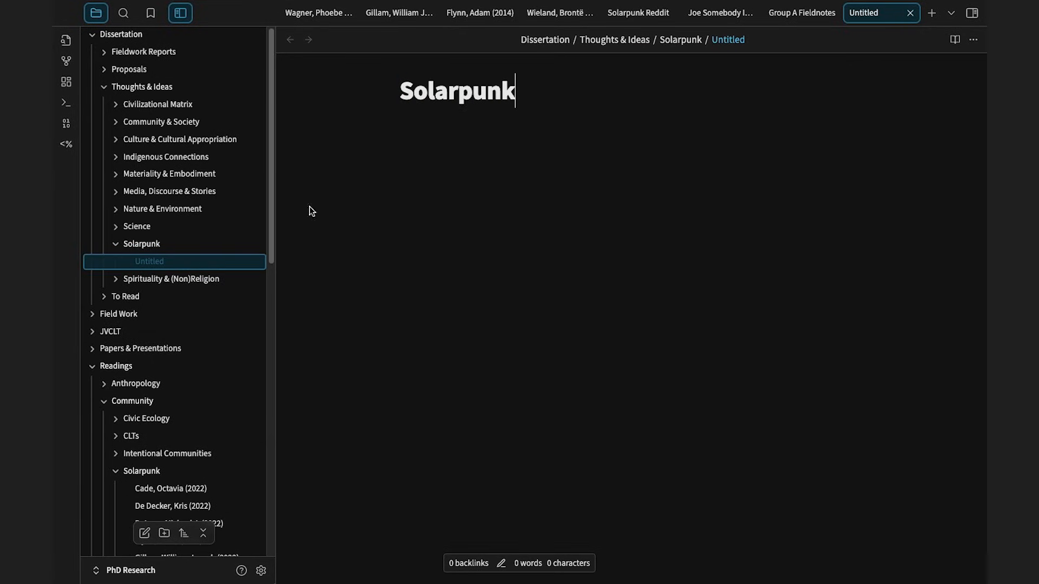
key(Return)
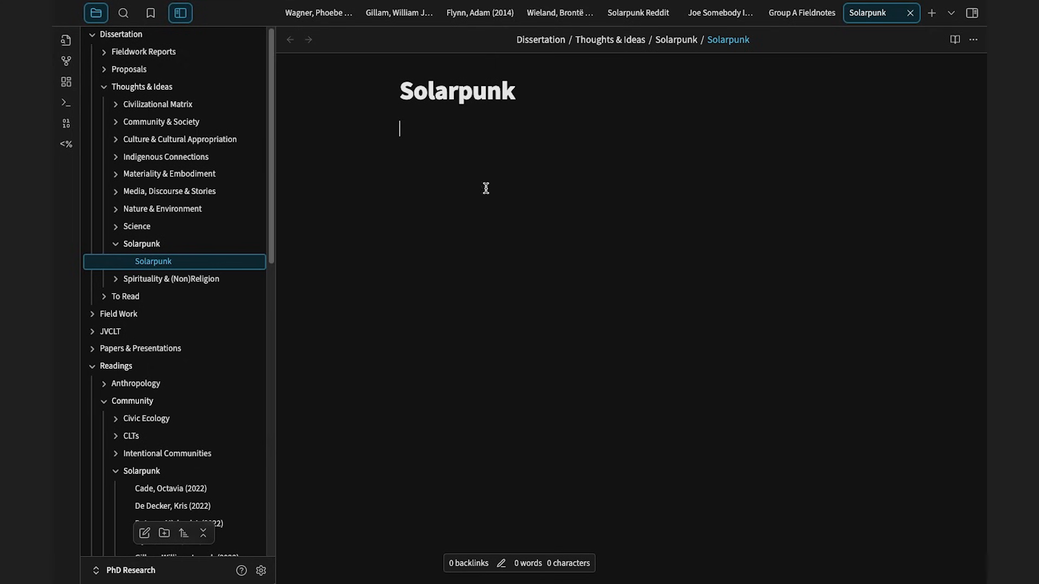
Split the Solarpunk note into a second pane and close its duplicate tab so reading notes can sit beside it.
click(973, 40)
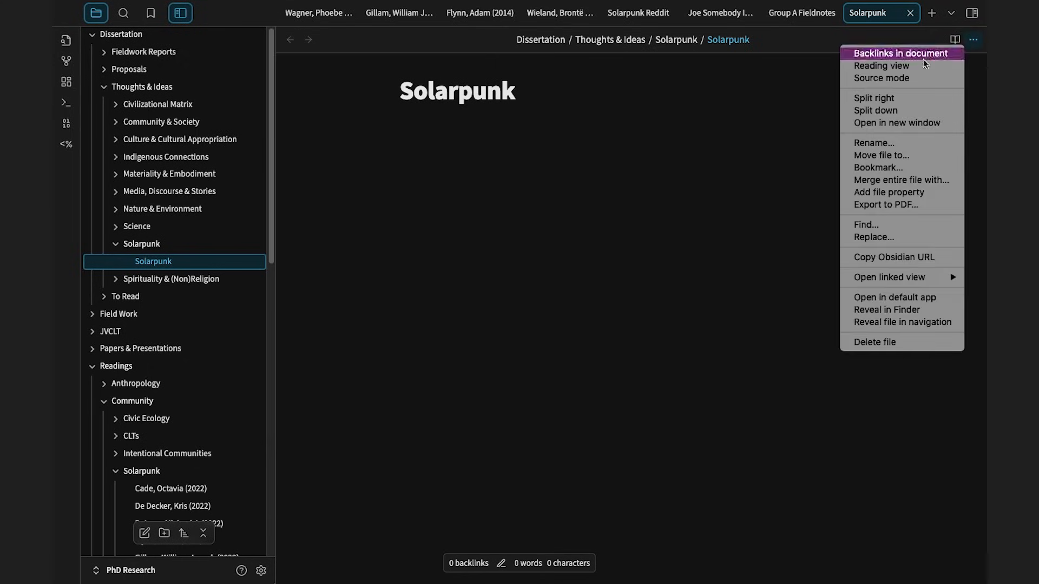
click(898, 95)
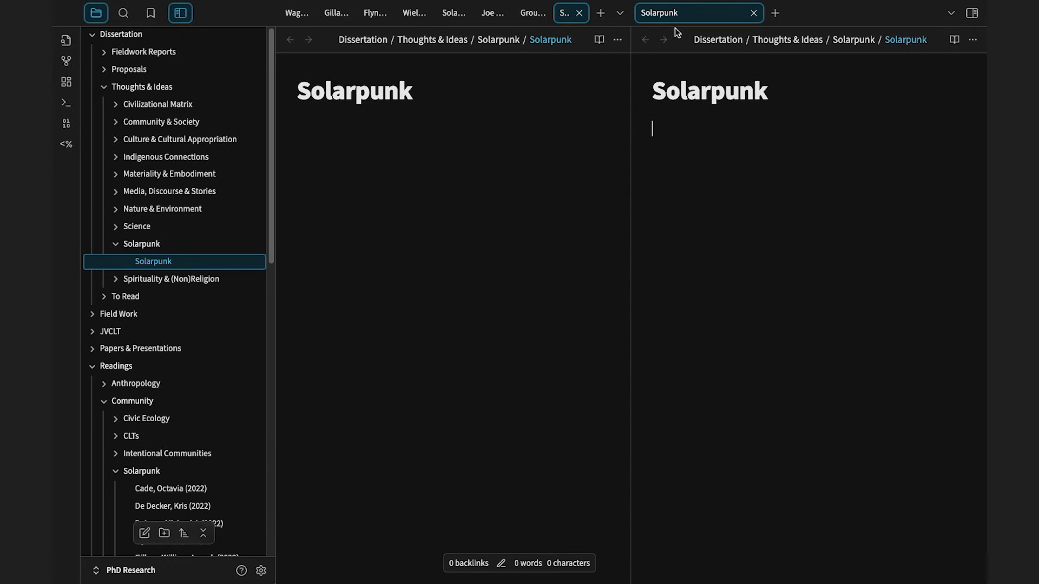
click(579, 16)
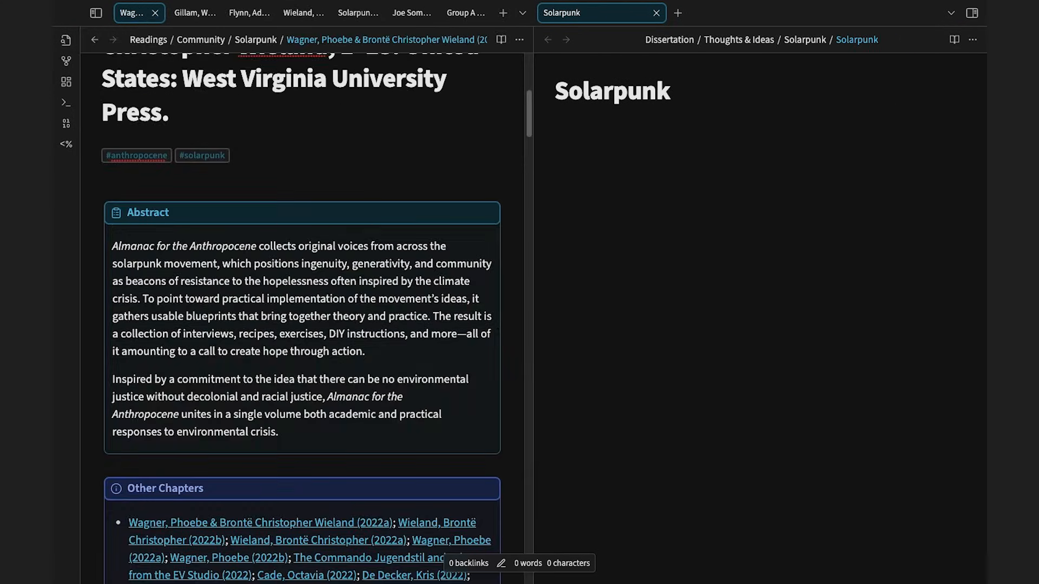
Add a level-2 Definition heading and a bullet describing solarpunk as more than a fiction genre and aesthetic, a future vision being made reality.
text(## Definition)
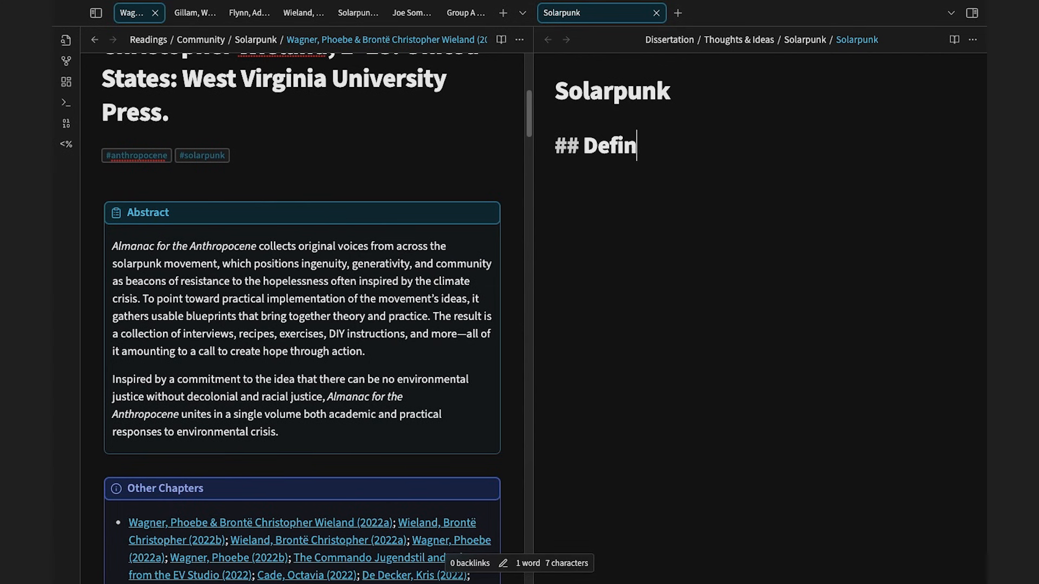
key(Return)
text(- While solarpunk is a)
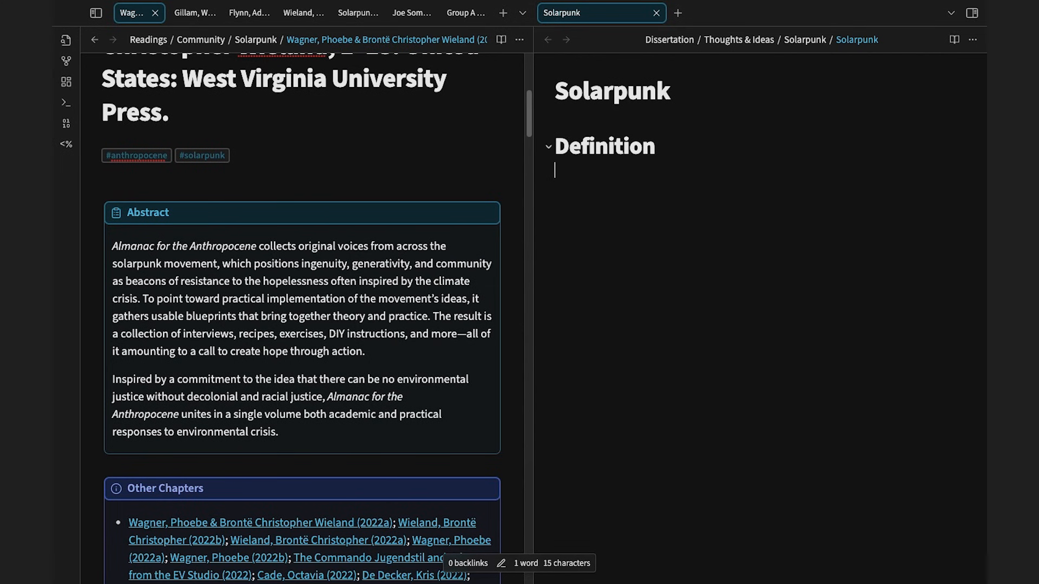
scroll(302, 314, down, 10)
text(genre of fiction and an aesthetic, it is nece)
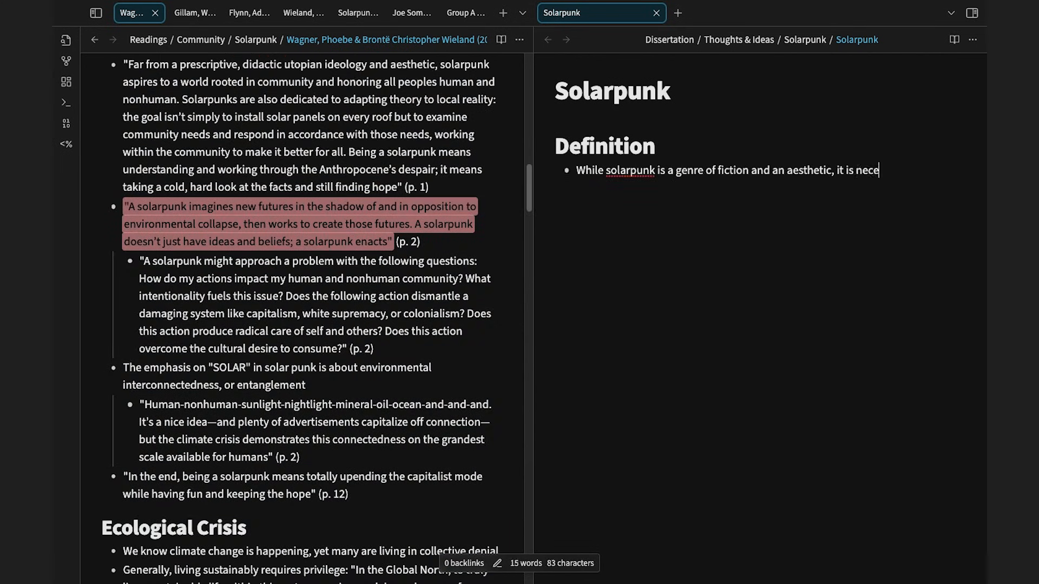
text(than that--it is also a vision for the)
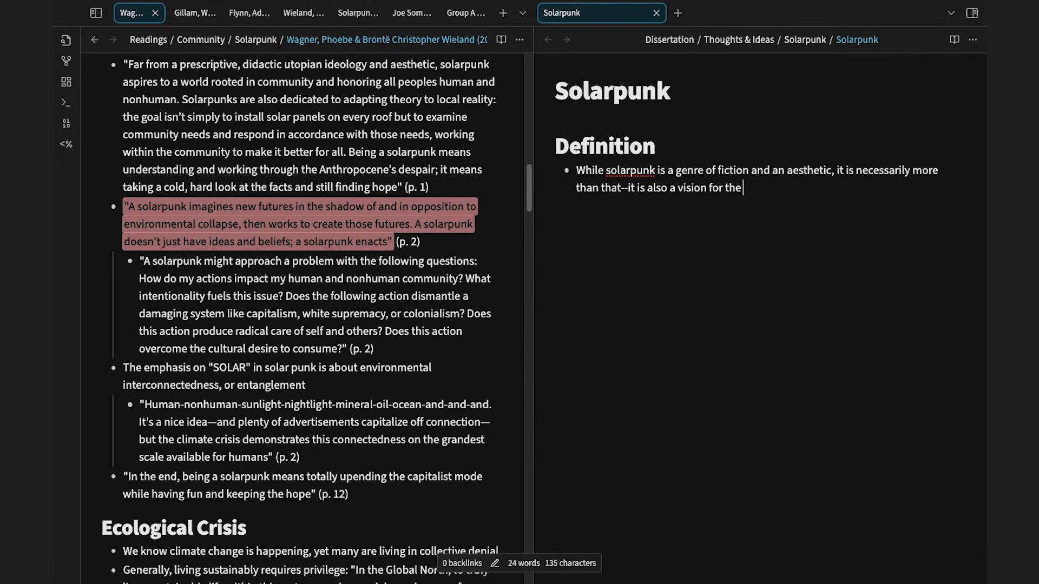
text(ain individuals and communiti)
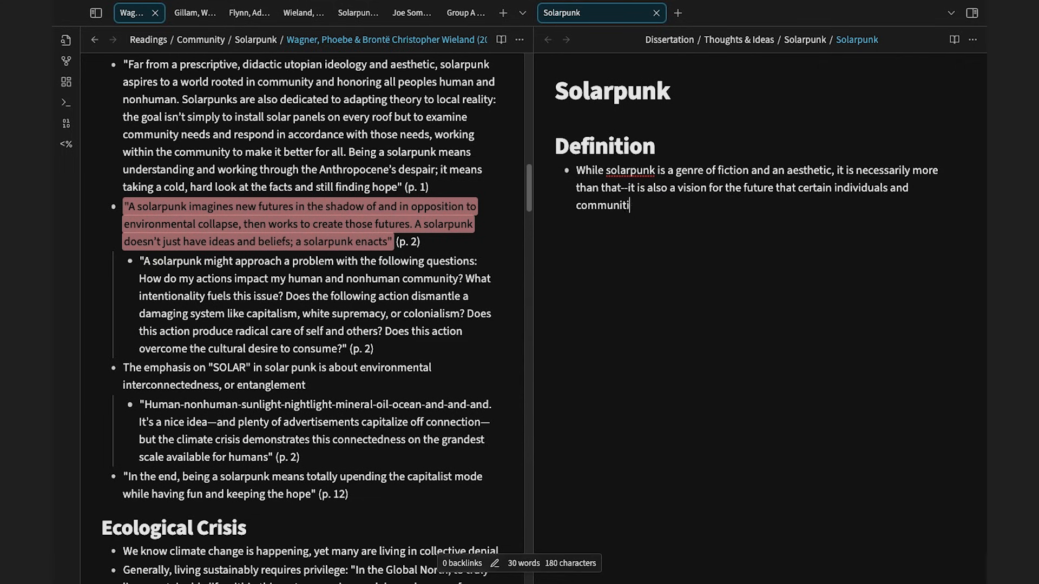
text(wards making a reality)
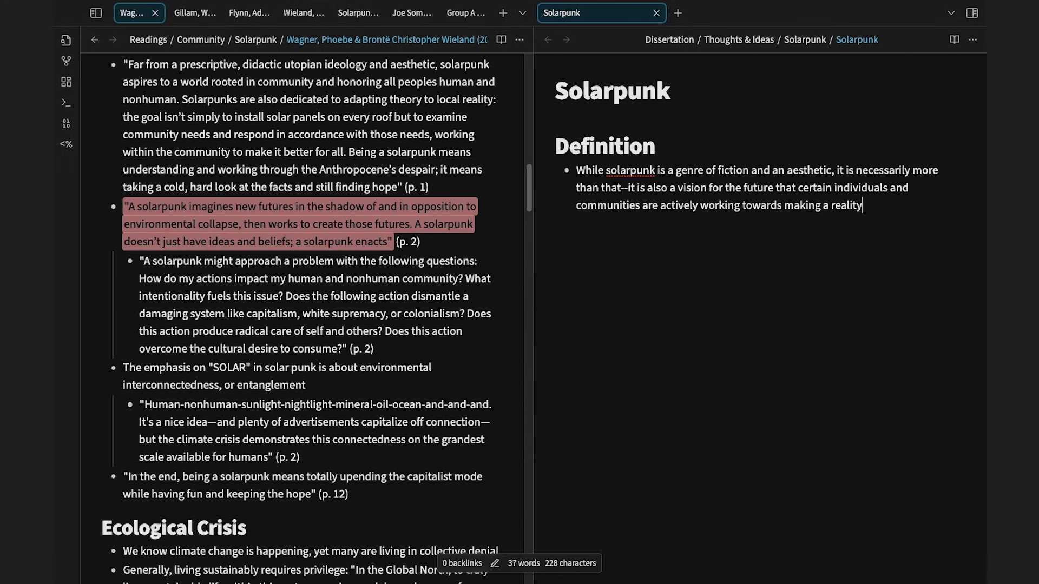
Add a nested bullet saying solarpunk literature and media offer an optimistic future where total environmental degradation and civilizational collapse is avoidable if we act now.
key(Return)
key(Tab)
text(Solarpunk literature and media provides us with)
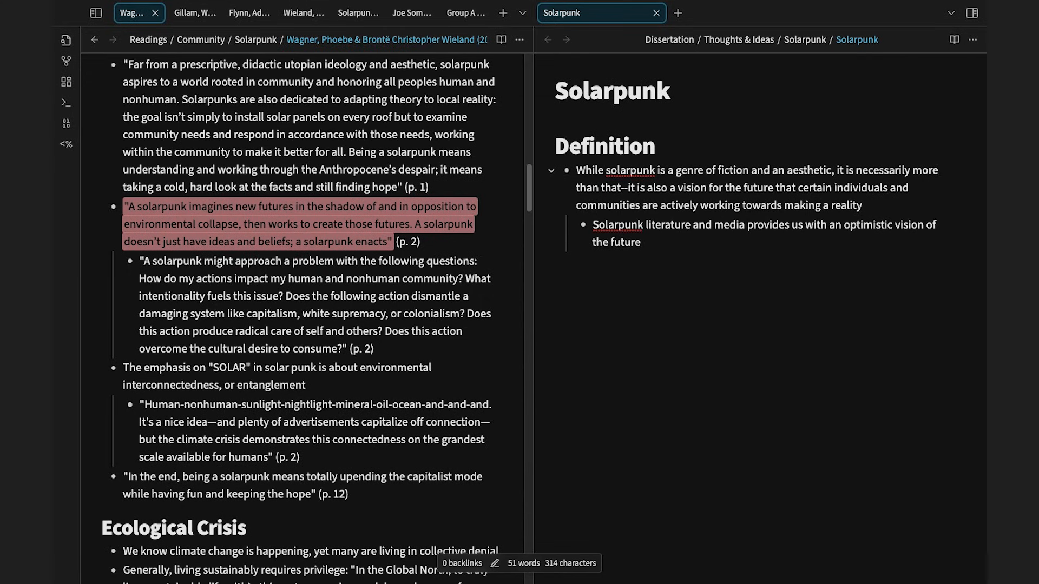
text(nvironmental degradation and civilizational collapse is not inevitab)
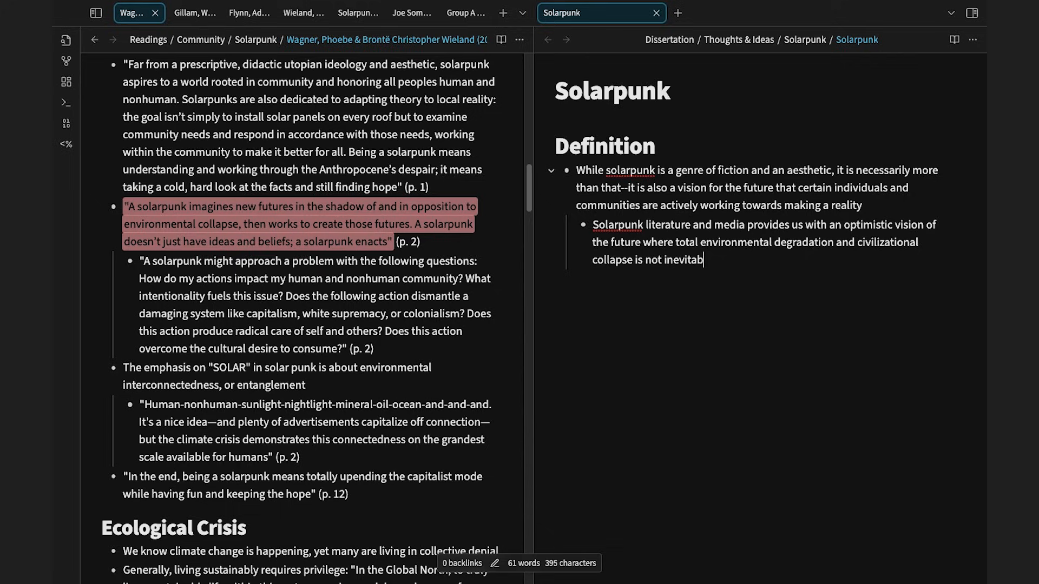
text(le, but something that we can avoid if we start to act now--i)
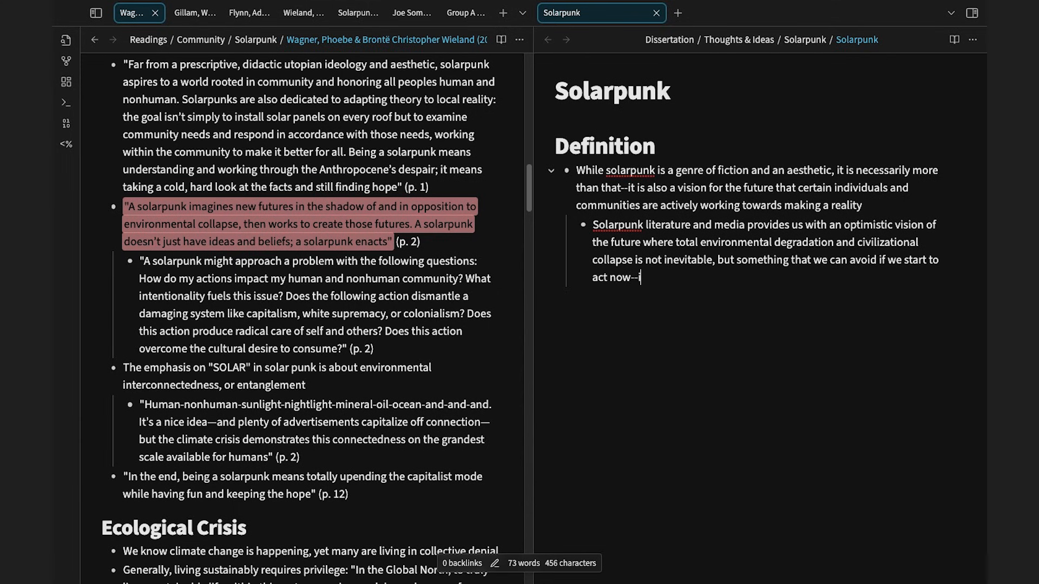
Finish the nested bullet with solarpunk as a guide for what we can create, citing the linked Wagner & Wieland (2022b) note in parentheses.
text(bluepe)
key(BackSpace)
key(BackSpace)
key(BackSpace)
key(BackSpace)
key(BackSpace)
key(BackSpace)
key(BackSpace)
key(BackSpace)
text(a guide)
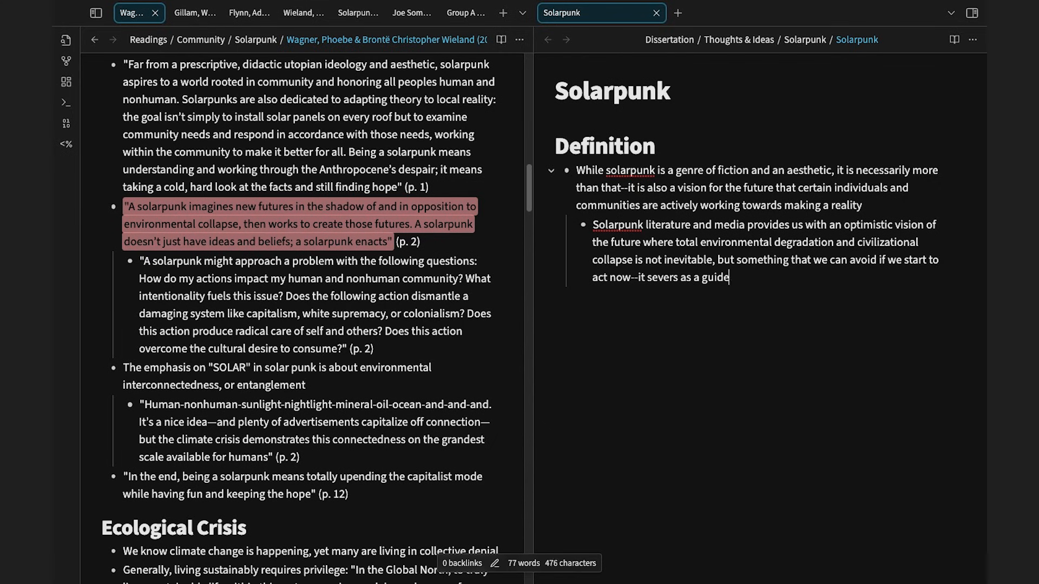
text(([[)
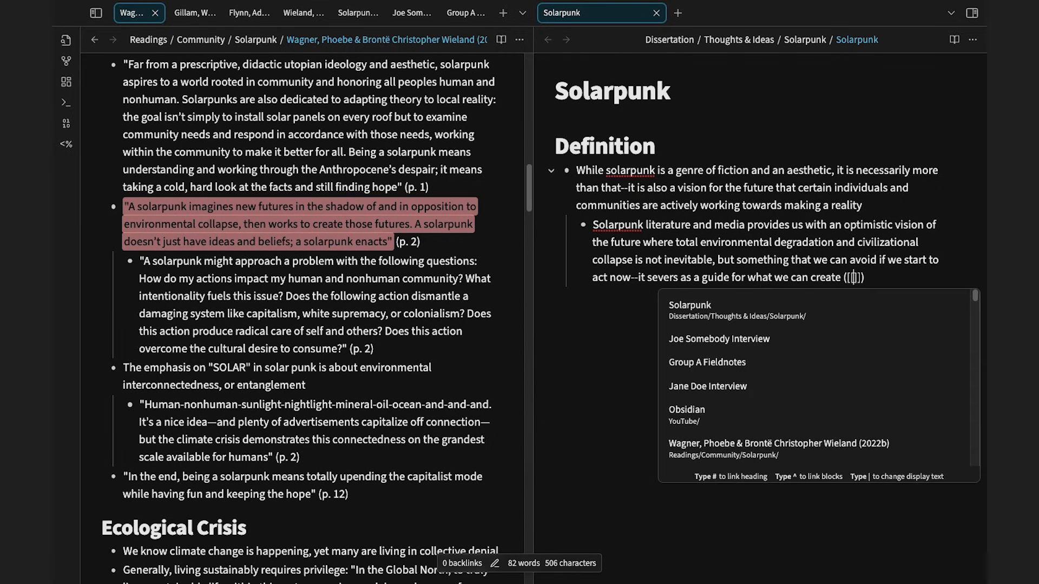
click(790, 445)
Add a bullet on addressing climate change through radical system change, with a sub-bullet calling solarpunk anarchistic, anti-capitalist, anti-colonial and largely eco-centric.
click(804, 297)
text(Climate change is)
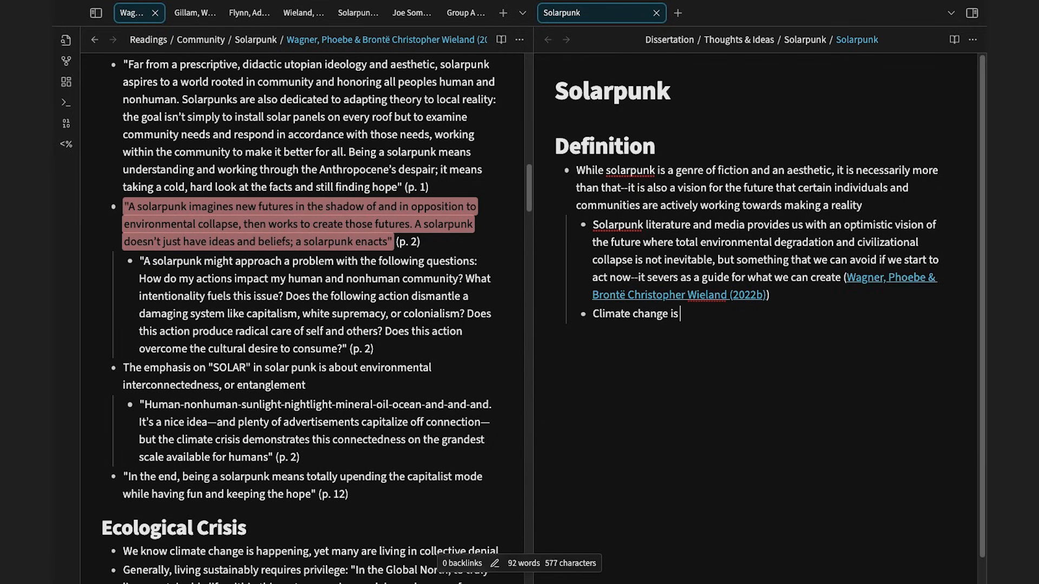
text( something that we can address through creat)
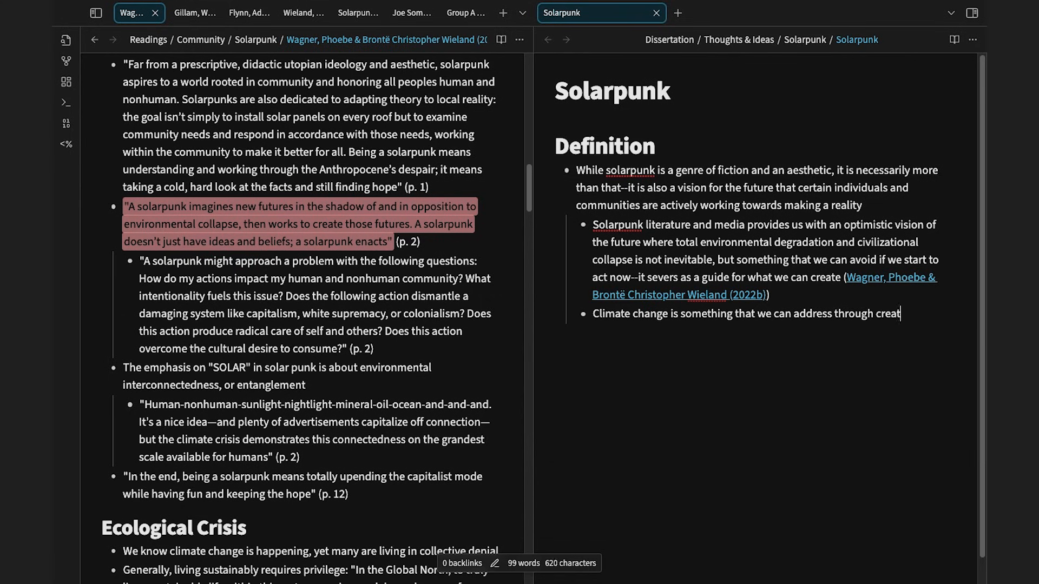
text(ive and communal means, but only if we work towards radical system change )
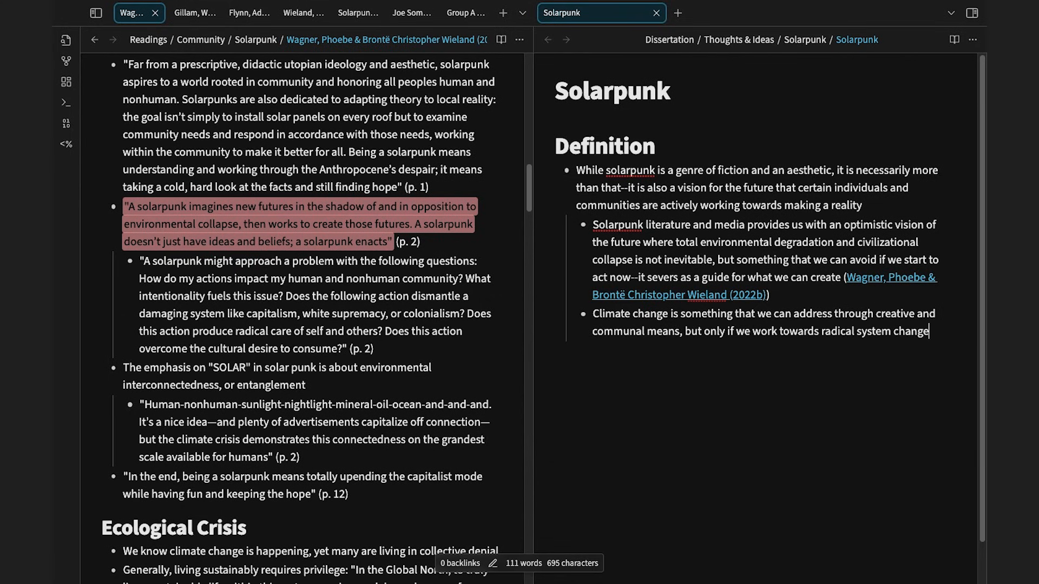
text(Solarpunk is anarchistic, anti-capitalist, anti-colonial, and)
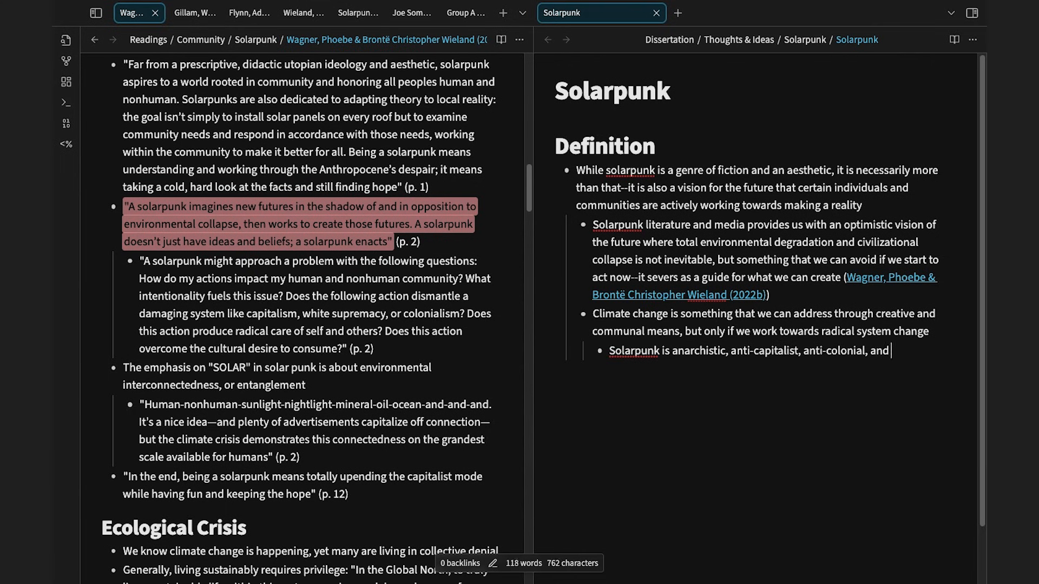
text( largely eco-centric rather than just human centric)
Consult the Gillam (2023) note and add a top-level bullet linking it, followed by "defines solarpunk as based on three guiding principles:".
key(Return)
key(shift+Tab)
key(shift+Tab)
click(187, 14)
scroll(303, 260, down, 7)
click(604, 391)
text([[Gi)
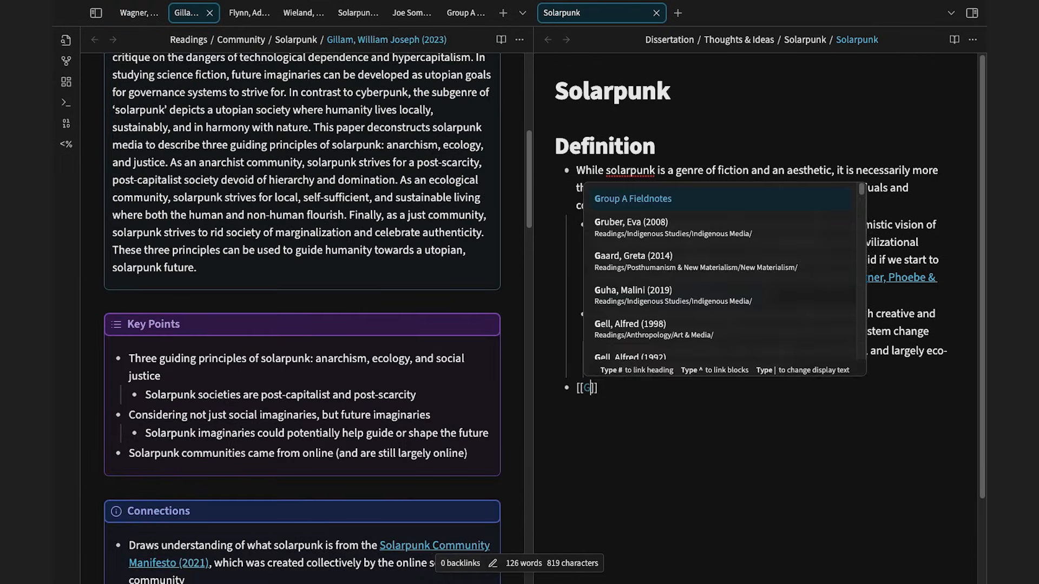
click(733, 239)
text(def)
text(defines solarpunk as based on three guiding principles:)
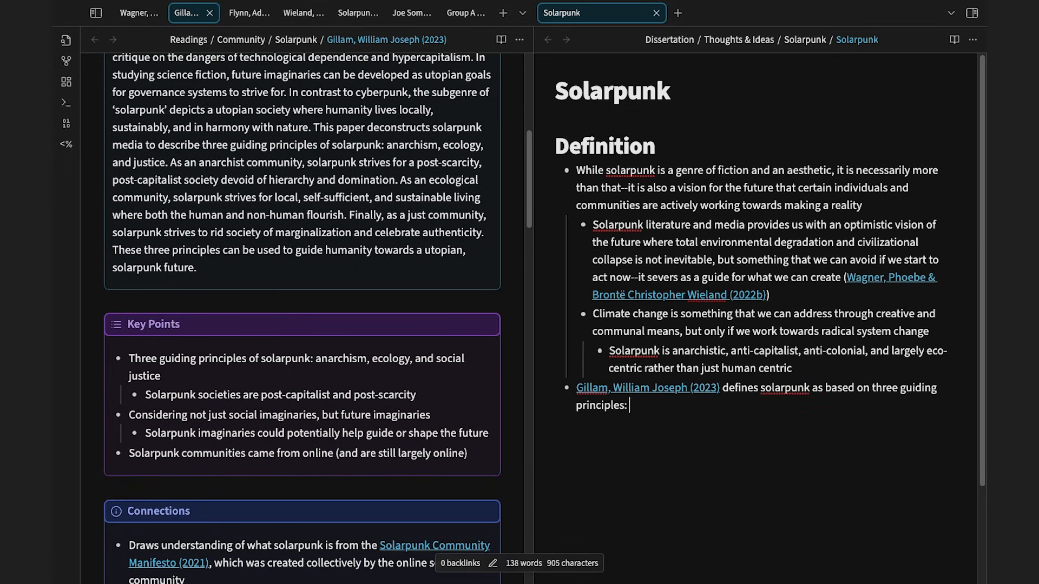
Complete the Gillam (2023) bullet with "anarchism, ecology, and social justice" and nest a bullet reading "Social justice and environmental justice are inextricably intertwined".
text( anarchismtice)
key(Return)
key(Tab)
text(Social justice and environmental justice are inextricably intertwined)
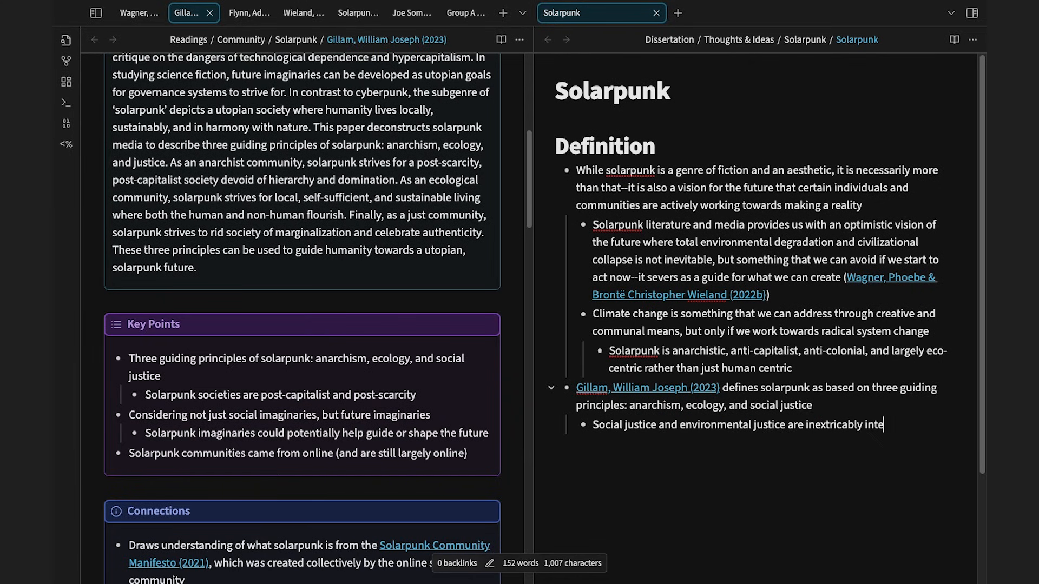
Add an "Online Communities" heading with a bullet on solarpunk growing out of Tumblr and blog posts by early "solarpunks," gaining popularity in 2014.
key(Return)
key(Return)
key(Return)
text(### Online Communities)
key(Return)
text(- Solarpunk grew out of)
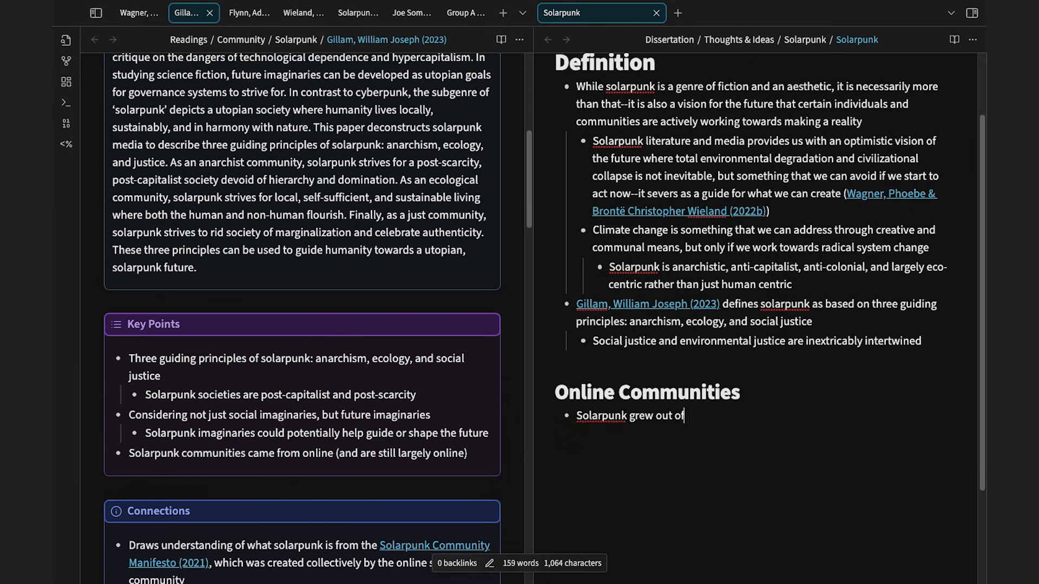
text(posts from early "solarpunks" i)
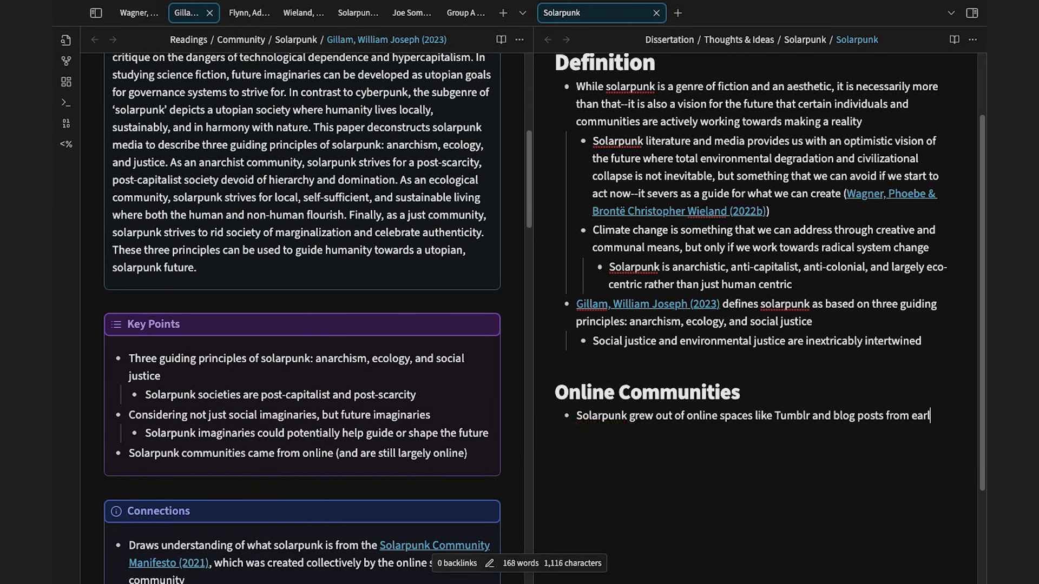
key(BackSpace)
key(BackSpace)
key(BackSpace)
text(," and started to gain popularity in 2014)
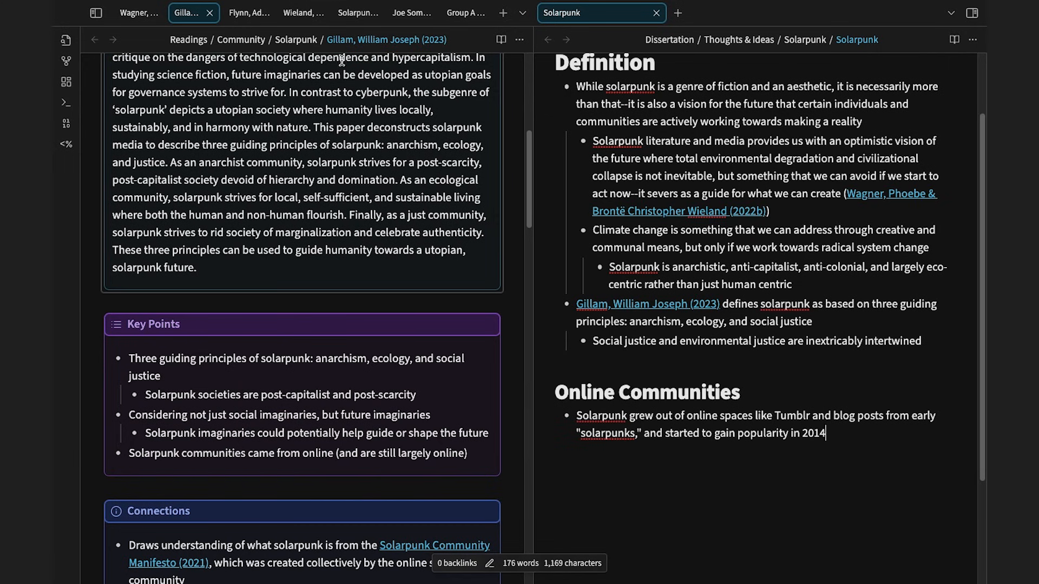
Consult the Flynn (2014) note and extend the popularity bullet with a link to it and its "Notes toward a Manifesto" blog post.
click(249, 13)
click(827, 433)
text(with [[Fl)
key(Return)
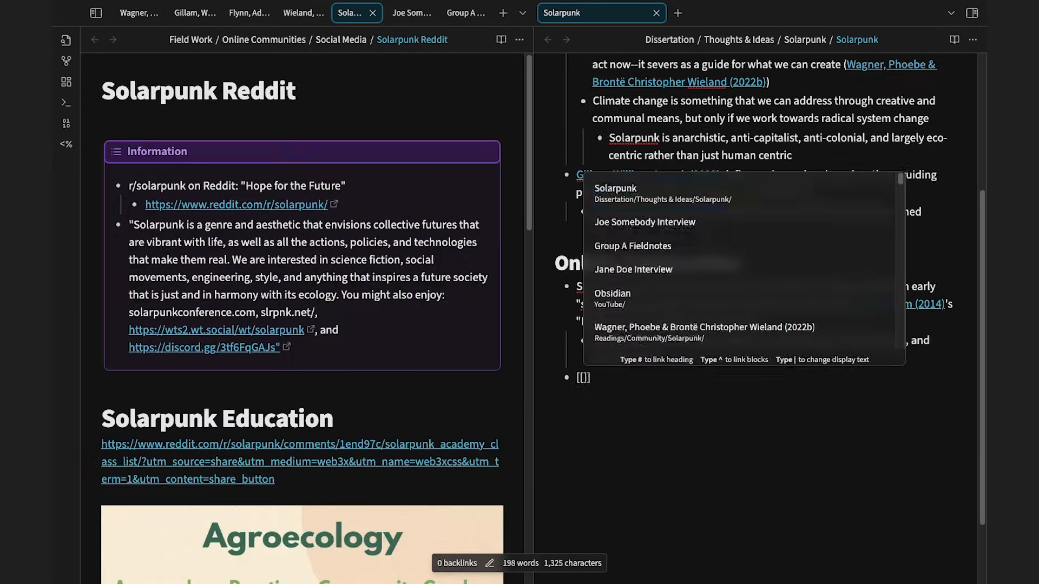
Add a bullet linking Solarpunk Reddit and quoting its definition of solarpunk through "in harmony with its ecology", cited as (r/solarpunk).
text(Solarpunk R)
key(Return)
text('s definition of Solarpunk:)
drag(123, 234, 279, 299)
key(super+c)
click(786, 377)
text(")
key(super+v)
text(" (r/)
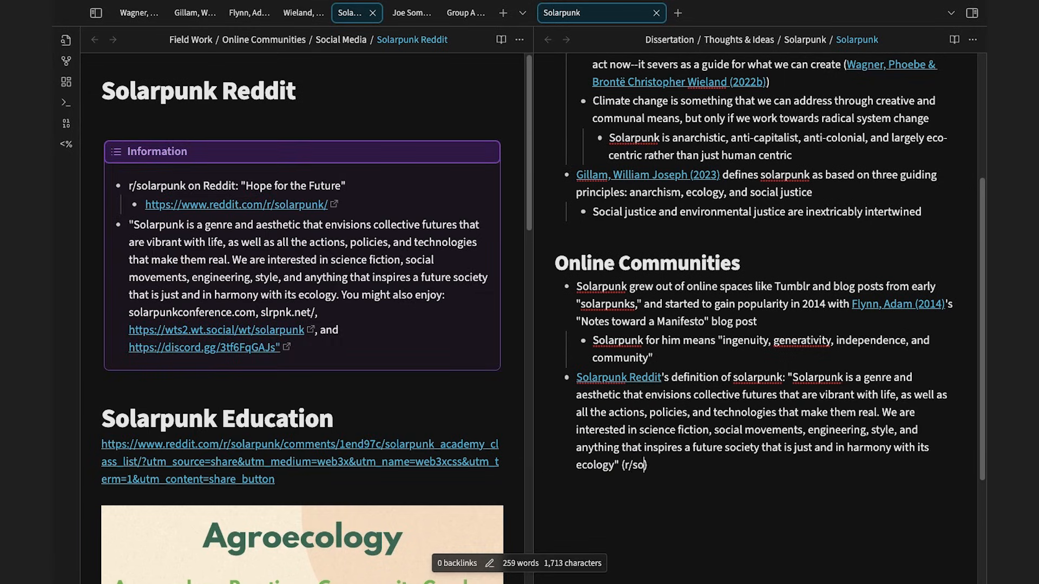
text(solarpunk)
Add a "From Fieldnotes" heading and a bullet on Group A transforming urban environments and living in community with nonhuman kin, linking Group A Fieldnotes.
text(## From Fieldnotes)
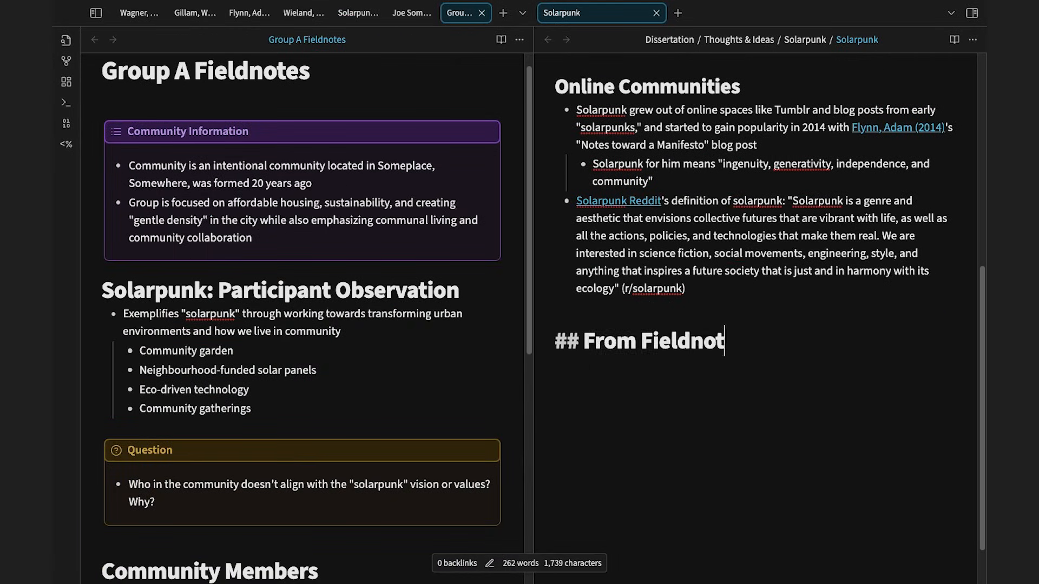
key(Return)
text(- Group A exemplifies solarpunk in a number of ways--working to transform urban environments and how we live in community with one another and our nonhuman kin (see [[Group A Fieldnotes]]))
Nest a bullet under the Group A point reading "Community gardens, etc.--key ways of bringing people together in community".
key(Return)
key(Tab)
text(Commu)
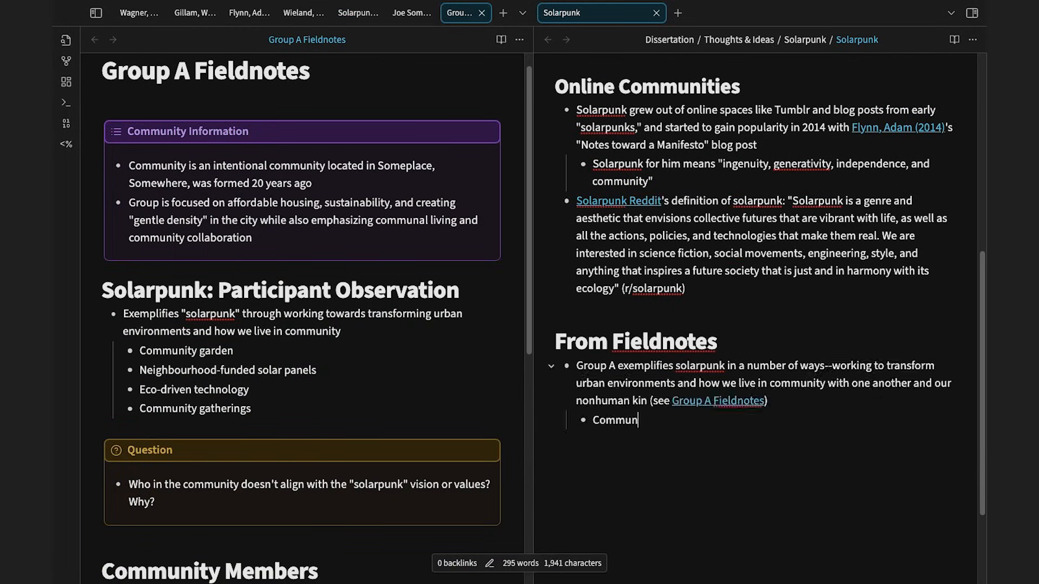
text(nity gardens, etc.--key ways of bringing people together in community)
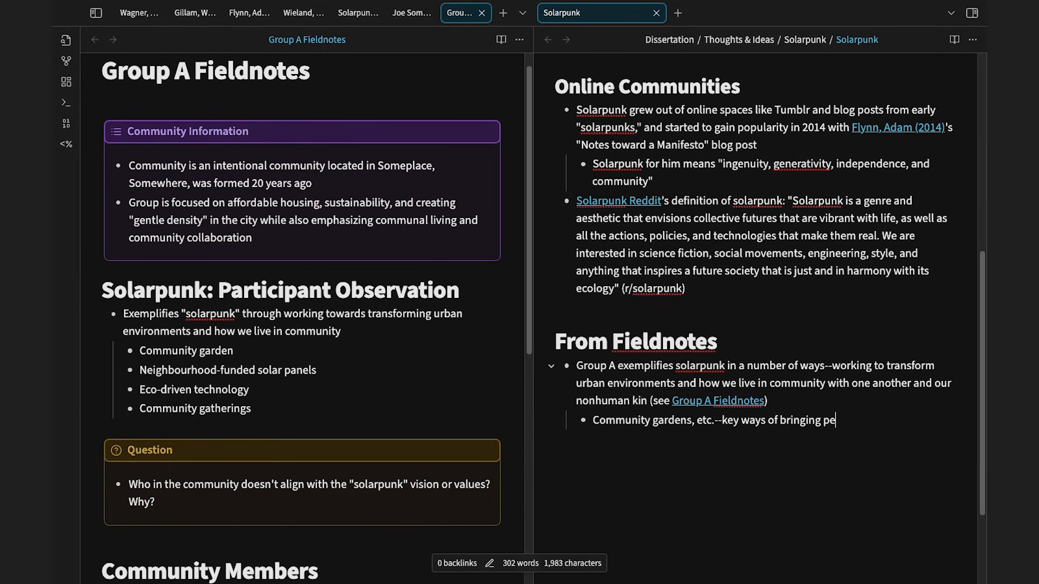
Consult the Wagner & Wieland (2022b) note and add a sub-bullet linking Wagner (2022a) on extending kin and community beyond just the human.
key(Return)
text(Like what)
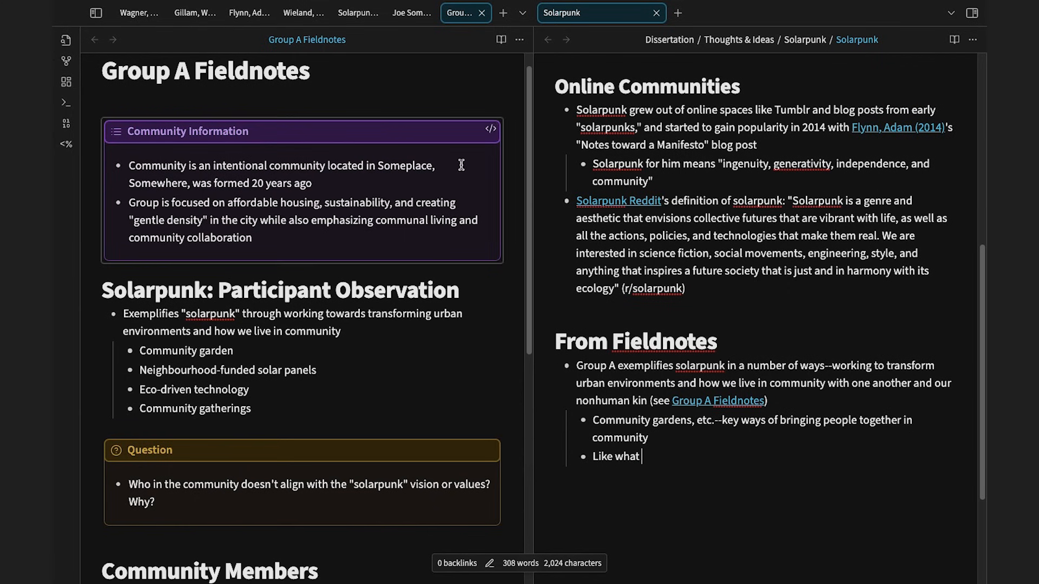
click(136, 13)
scroll(418, 416, up, 20)
scroll(417, 416, down, 10)
scroll(417, 416, down, 10)
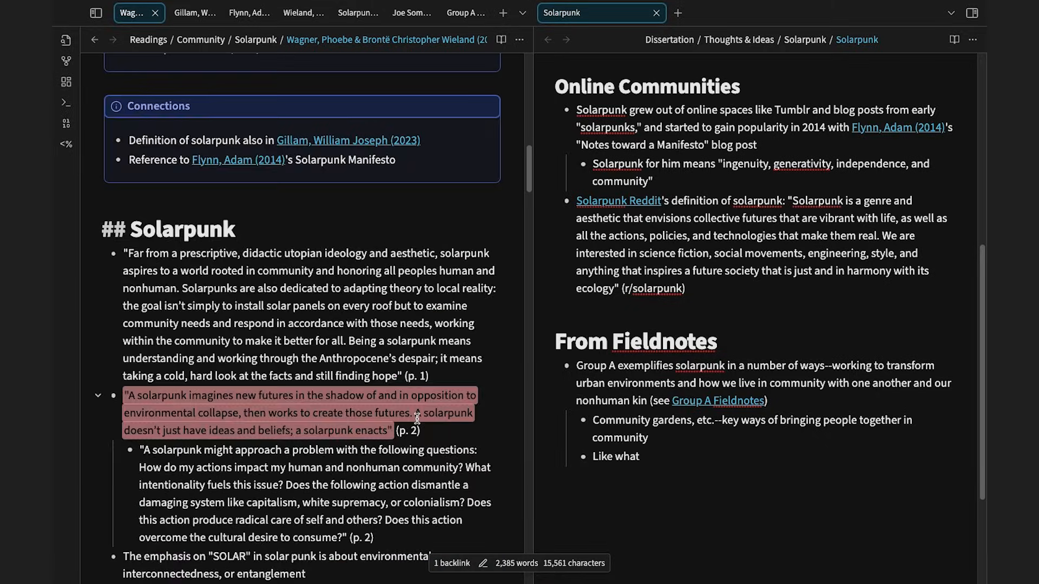
click(641, 456)
text([[Wagner, Phoebe (2022a)]])
key(Return)
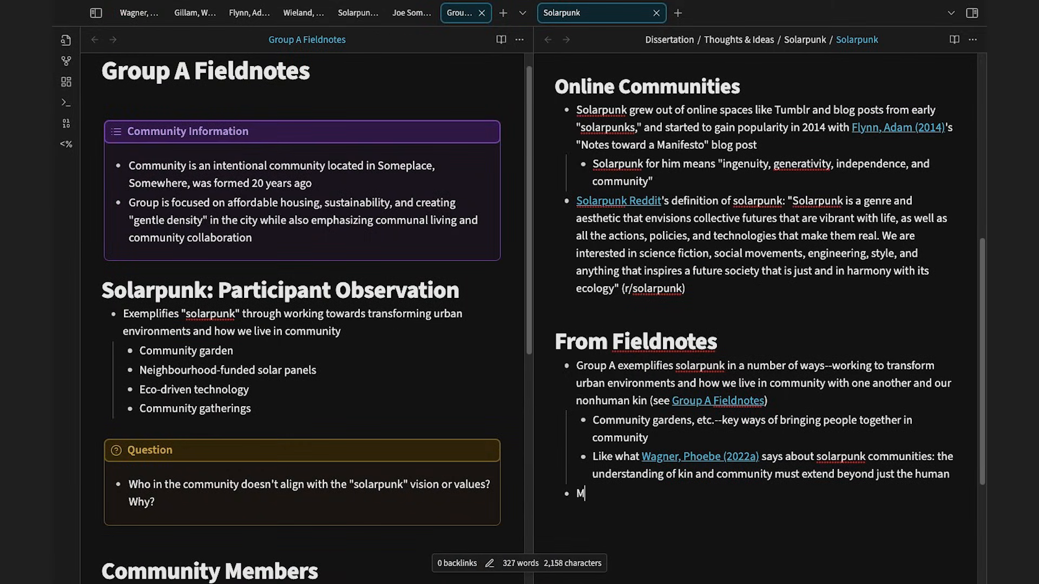
Add a bullet saying most Group A people spoken to have a sort of solarpunk ethos, even if they don't necessarily call themselves solarpunks.
text(ost people in Group A that I have spoken to)
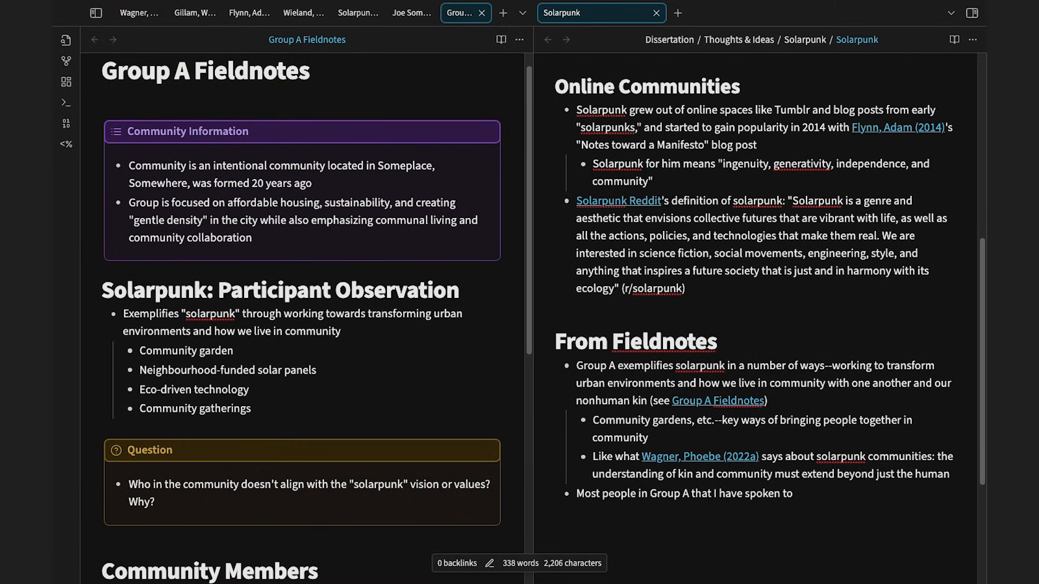
text( have a sort of solarpunk ethos, even if they don't necessarily call themselves solarpun)
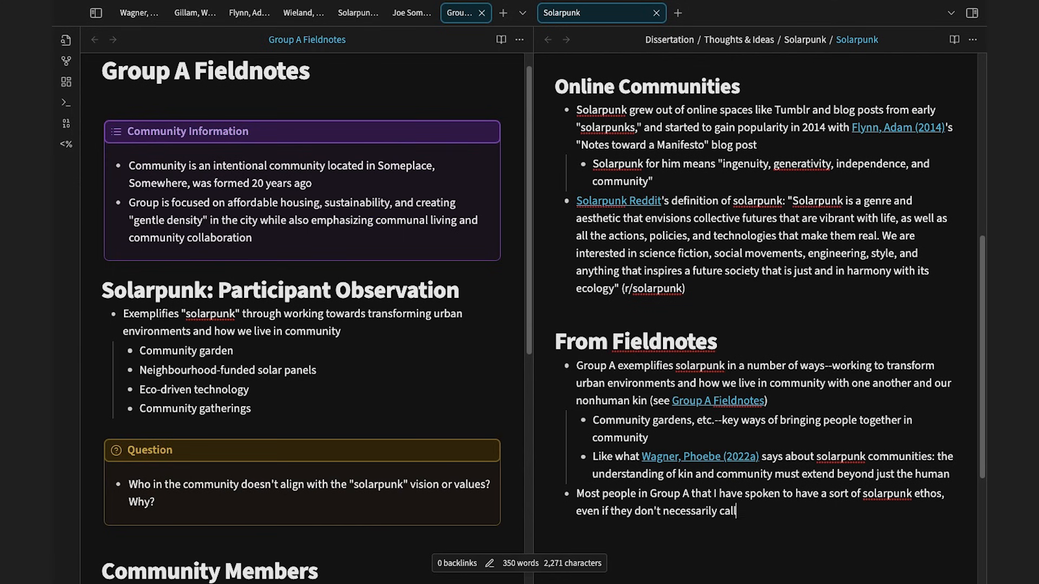
scroll(350, 348, down, 5)
text(s)
key(Return)
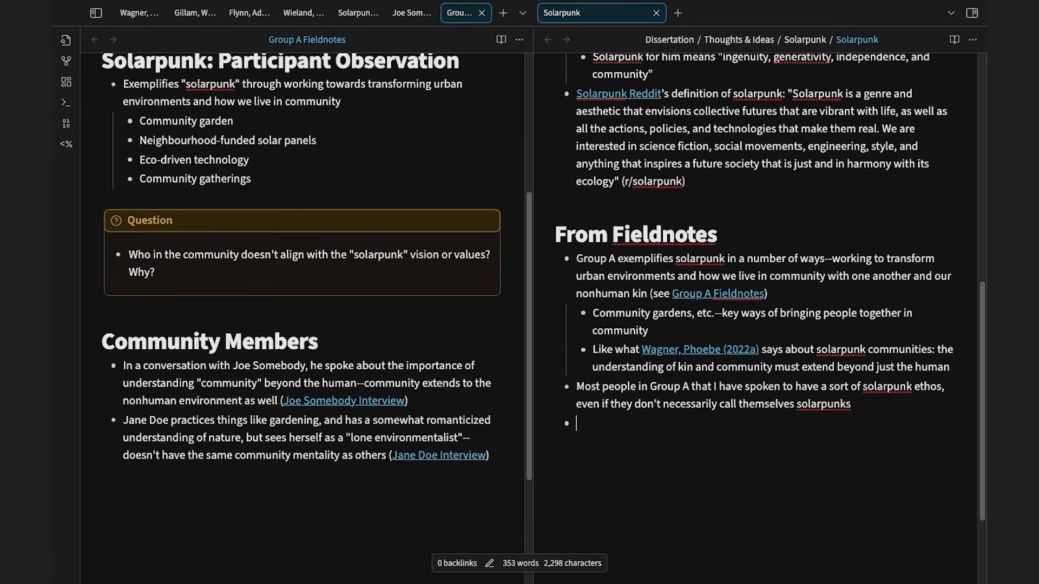
Open the first community member's interview note from the fieldnotes and add a bullet stating that this interviewee does identify as a solarpunk.
scroll(351, 348, down, 1)
click(350, 344)
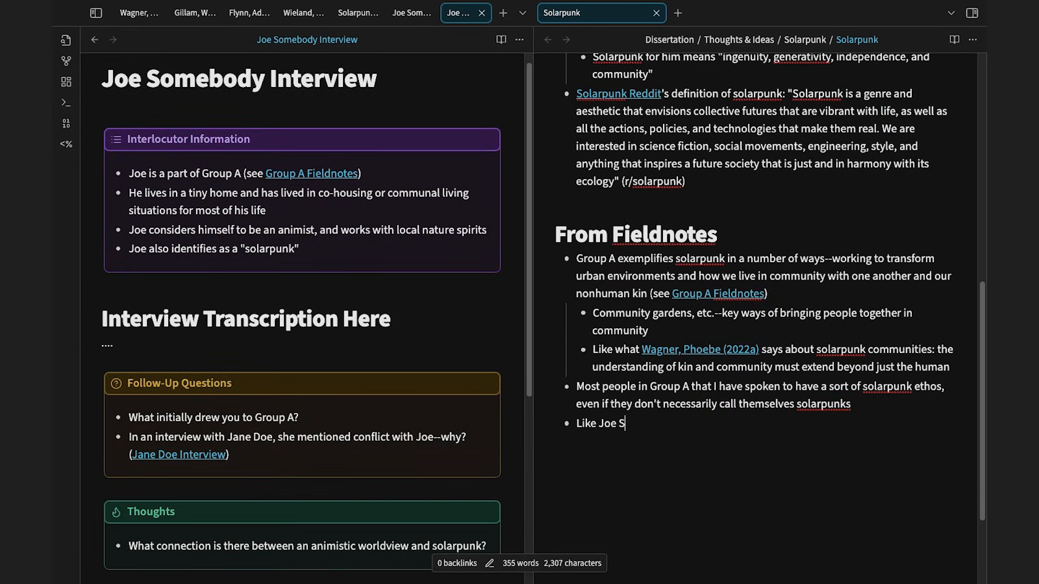
key(BackSpace)
key(BackSpace)
key(BackSpace)
key(BackSpace)
key(BackSpace)
key(BackSpace)
key(BackSpace)
key(BackSpace)
key(BackSpace)
key(BackSpace)
key(BackSpace)
key(BackSpace)
key(BackSpace)
key(BackSpace)
key(BackSpace)
key(BackSpace)
key(BackSpace)
text(Joe Somebody does identi)
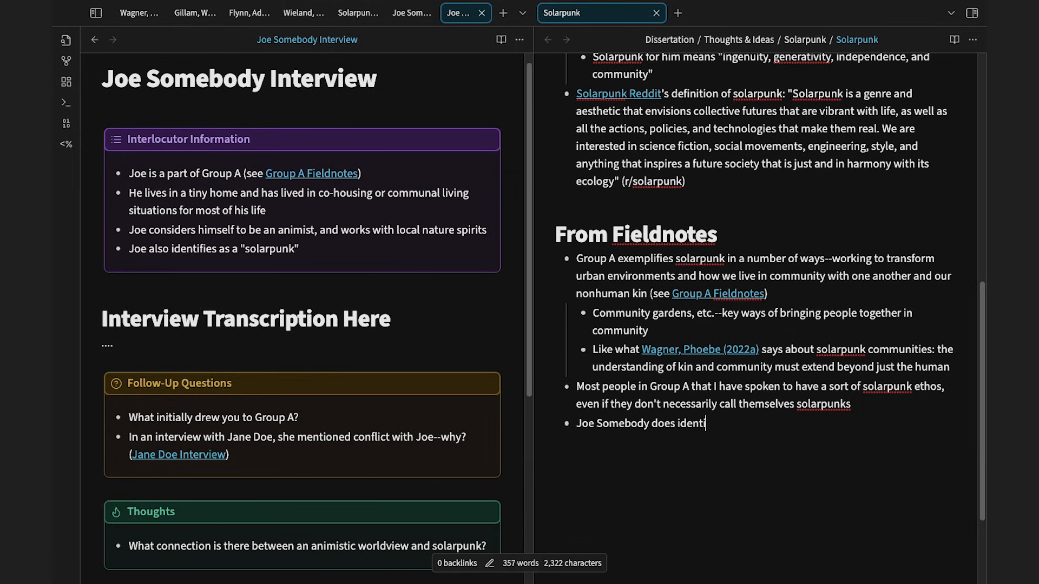
text(fy as a solarpunk, and he really)
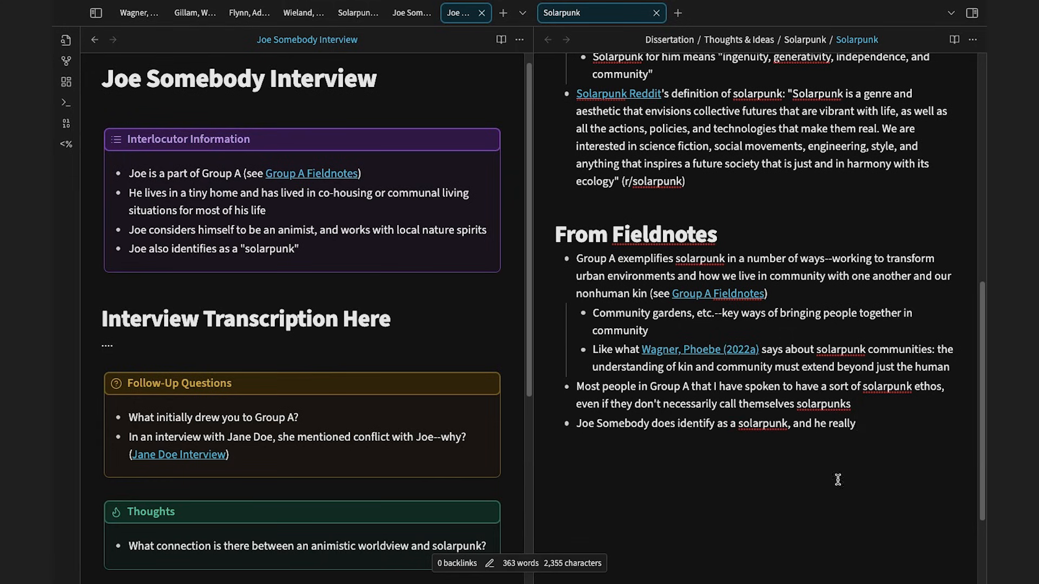
key(BackSpace)
key(BackSpace)
key(BackSpace)
key(BackSpace)
key(BackSpace)
key(BackSpace)
key(BackSpace)
key(BackSpace)
key(BackSpace)
key(BackSpace)
key(BackSpace)
key(BackSpace)
key(BackSpace)
key(BackSpace)
key(BackSpace)
Nest a bullet under the interviewee's point reading "He identifies as a solarpunk and as an animist".
key(Return)
key(Tab)
text(He identifies as a solar)
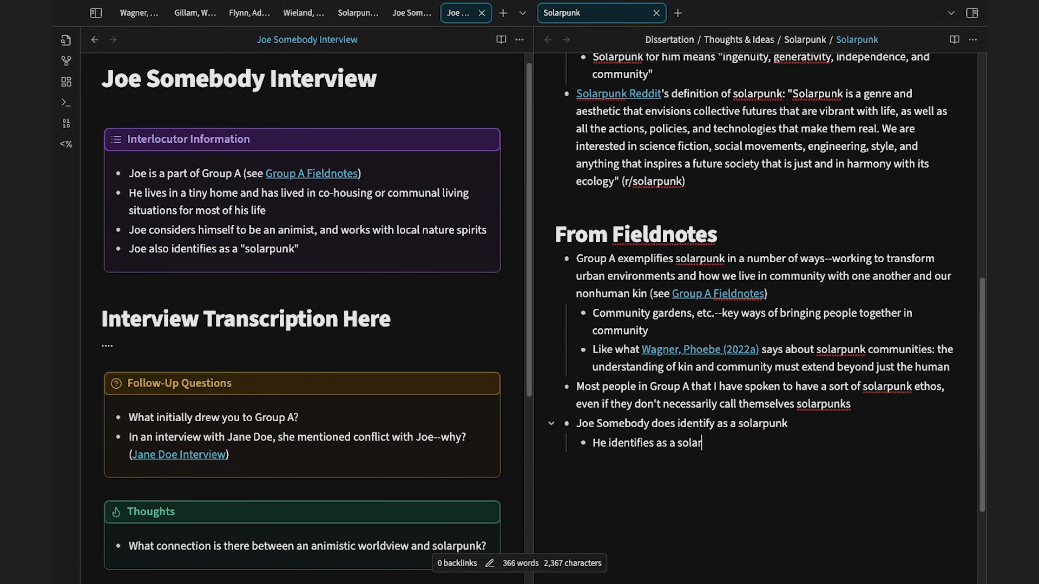
text(punk and as an animist)
Add deeper sub-bullets asking what the connection is and what spirituality solarpunks tend towards, plus a reminder about a Reddit post on this.
key(Return)
key(Tab)
text(I wonder what the connection is h)
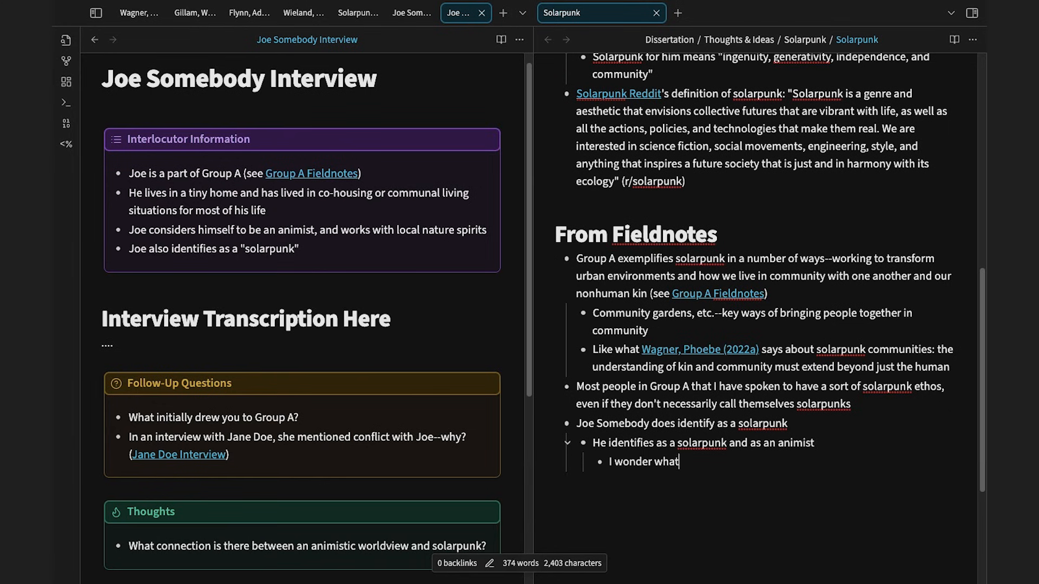
text(ere? Is)
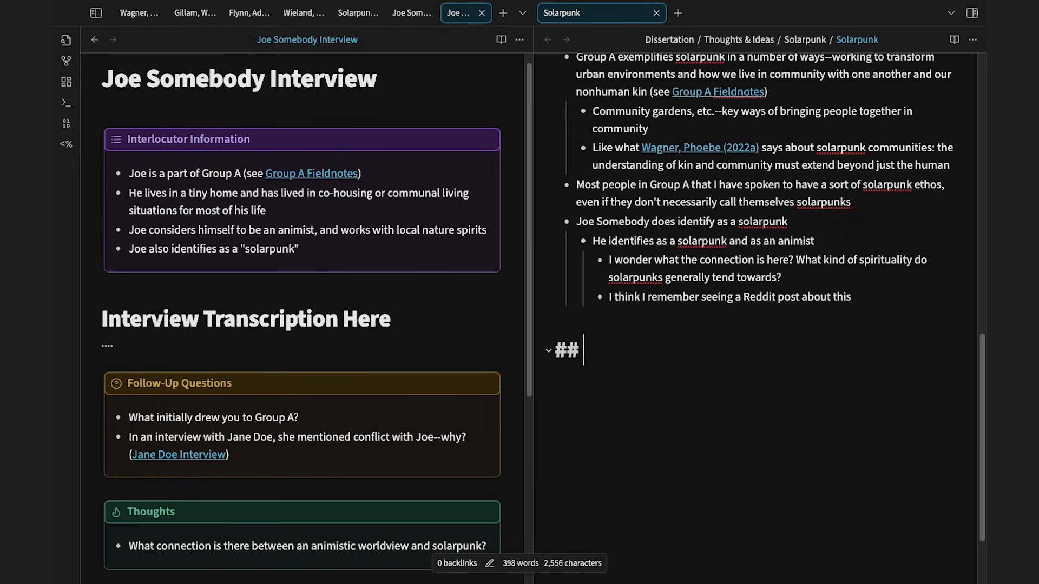
Add a "Solarpunk Online" heading and, consulting the Solarpunk Reddit note, a bullet calling it a virtual community collaborating to change the world for the better.
text(Solarpunk Online)
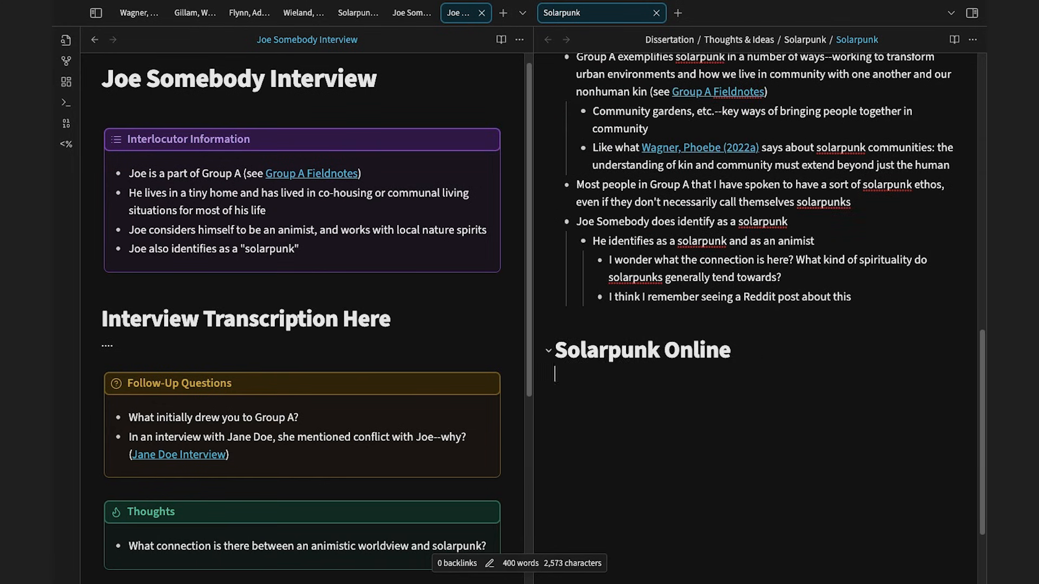
click(357, 12)
scroll(403, 271, down, 10)
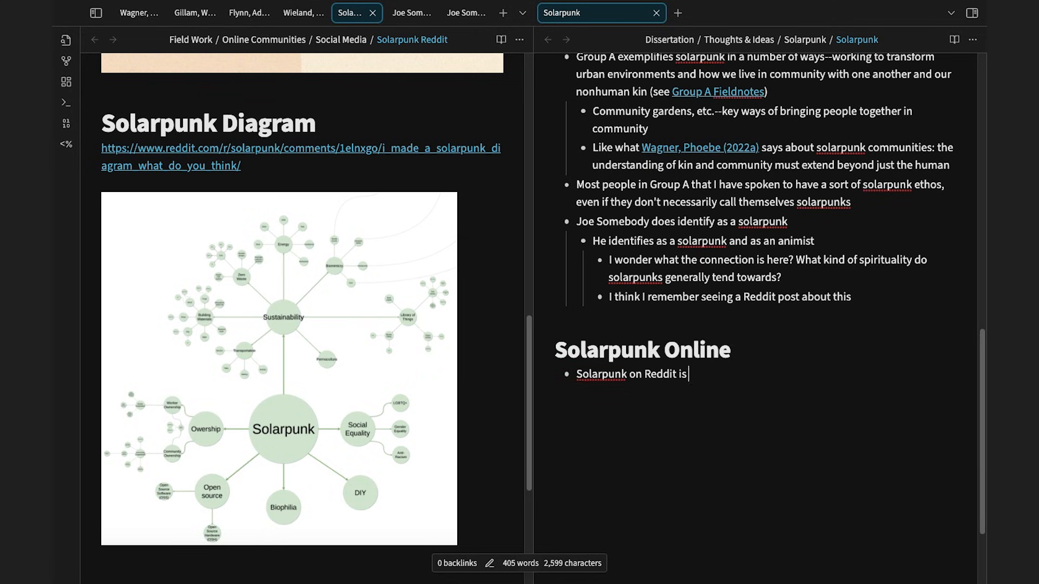
text(example of a virtual community working collaboratively to)
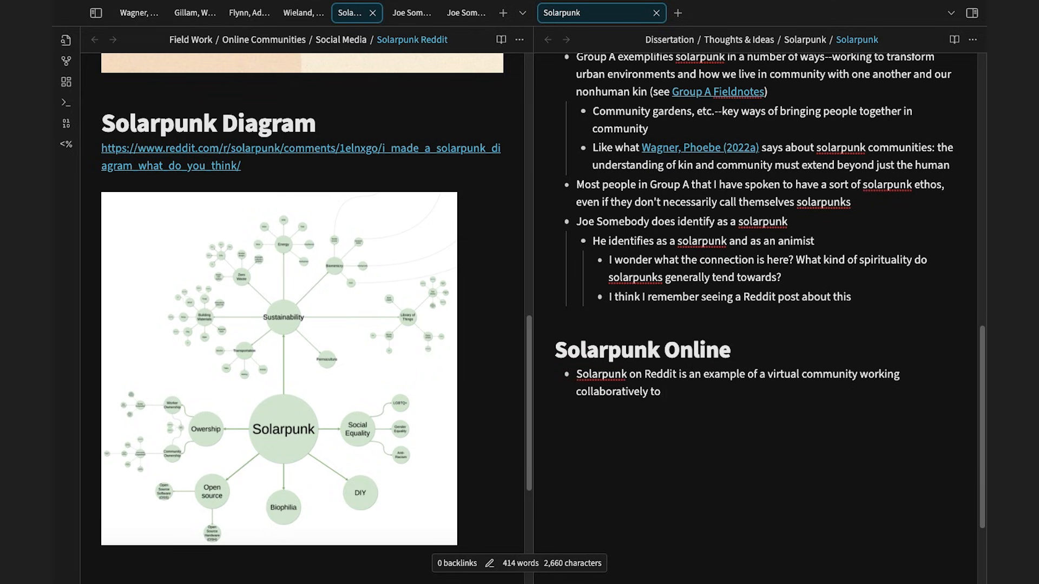
text( change the world for the better)
Add a bullet reading "People share uplifting news, and also work towards collaborating with one another on certain projects".
key(Return)
key(Tab)
text(People share uplifting news, and share ways they)
key(BackSpace)
key(BackSpace)
key(BackSpace)
key(BackSpace)
key(BackSpace)
key(BackSpace)
key(BackSpace)
key(BackSpace)
key(BackSpace)
key(BackSpace)
key(BackSpace)
key(BackSpace)
key(BackSpace)
key(BackSpace)
key(BackSpace)
text(also work towards collaborating with one another on certain projects)
Nest a bullet reading "Like the solarpunk diagram (see Solarpunk Reddit)", with Solarpunk Reddit as a note link.
key(Return)
key(Tab)
text(Like the)
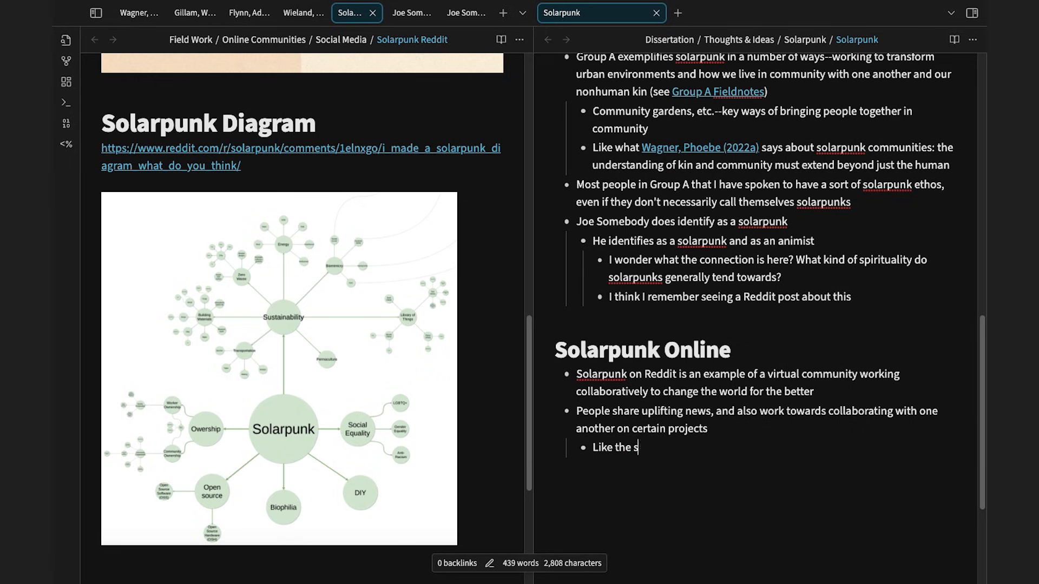
text( solarpunk diagram)
text( (see [[Solarpunk Reddit]]))
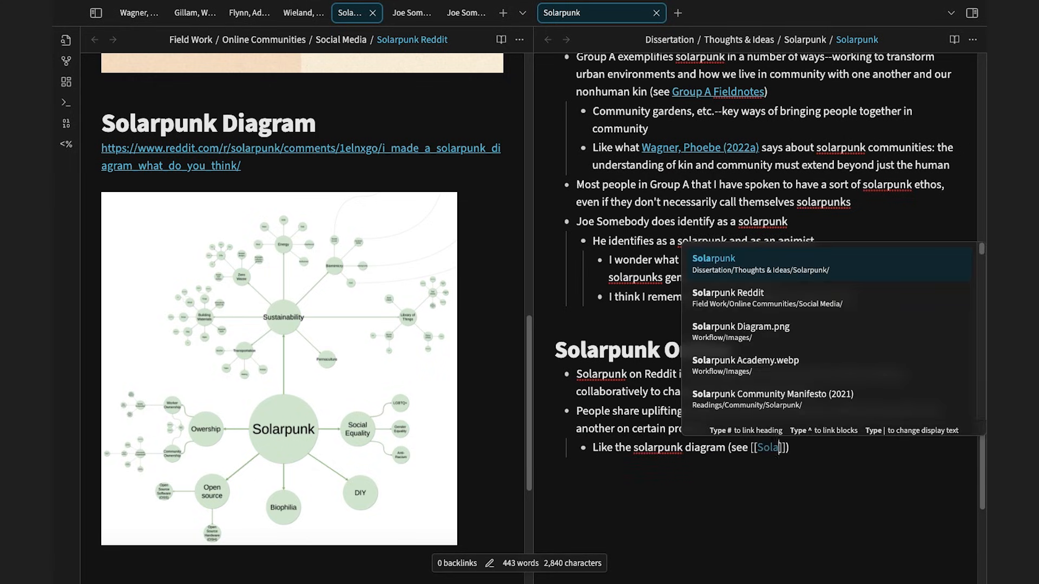
Link the interview note inside the "(see)" reference of the interviewee's solarpunk bullet, and move the Solarpunk node lower in the graph.
scroll(709, 211, up, 8)
scroll(708, 210, up, 5)
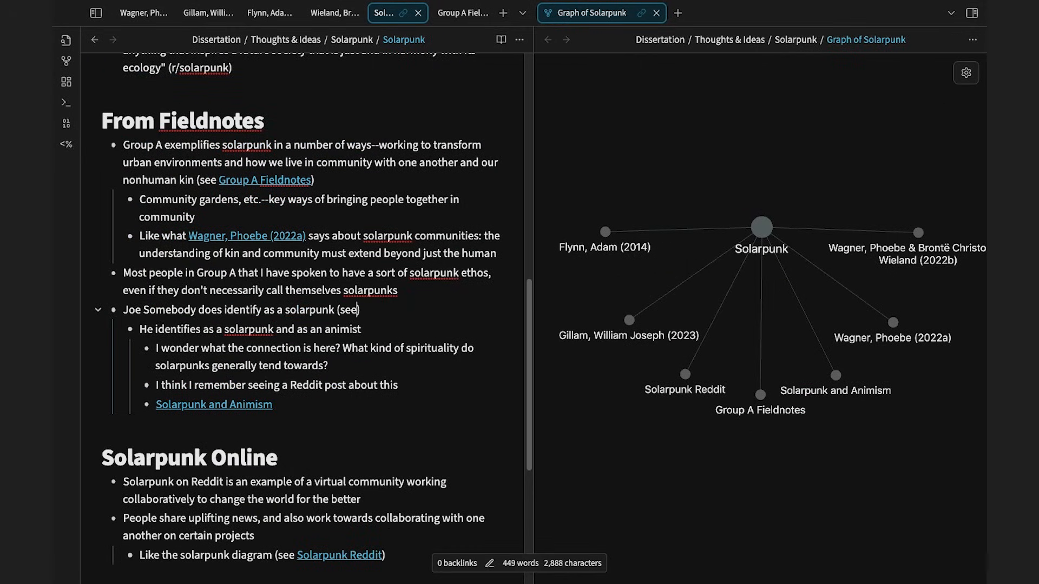
text([[Joe Somebody Interview)
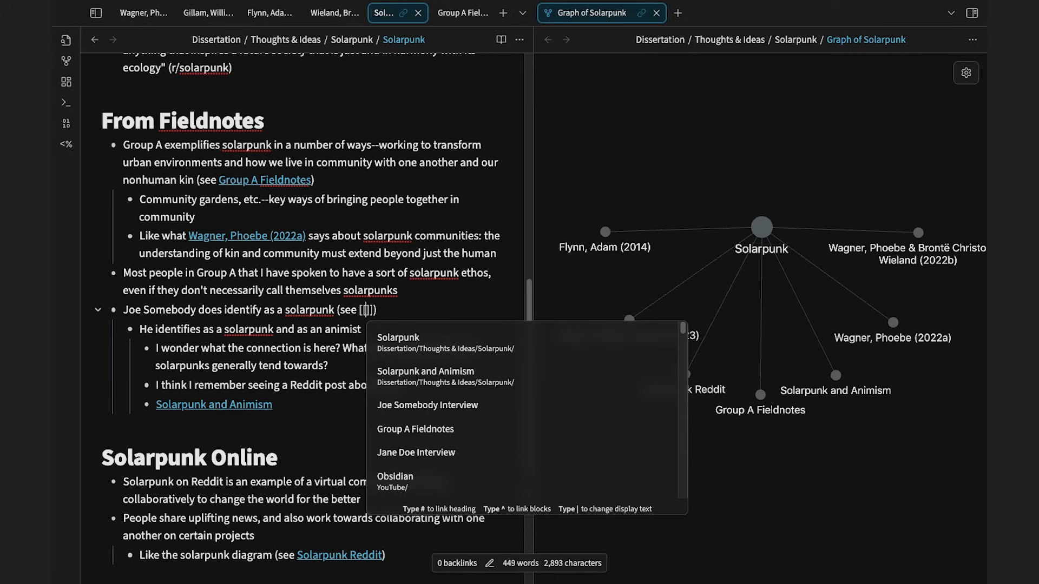
click(402, 410)
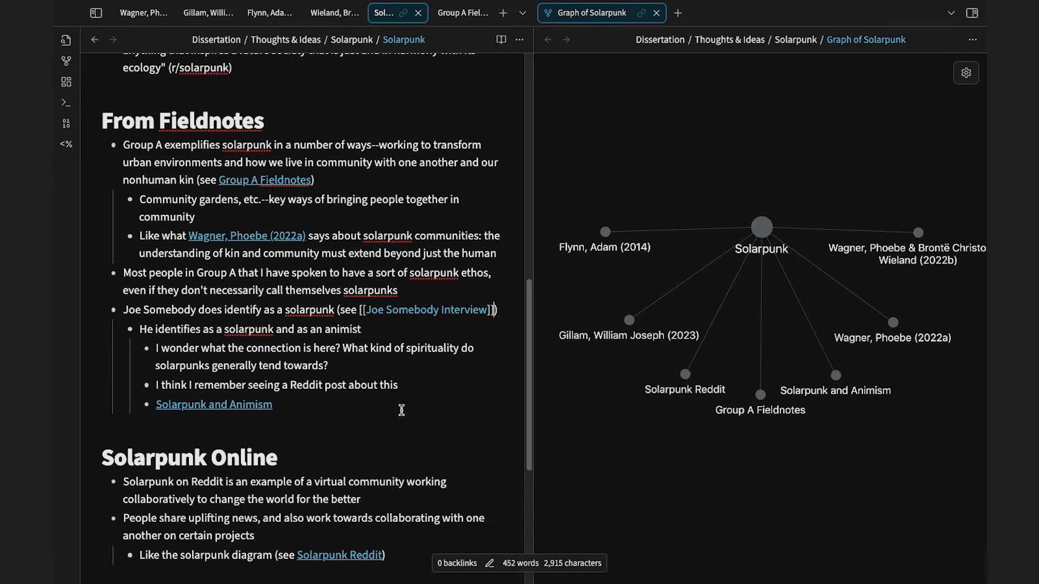
click(408, 334)
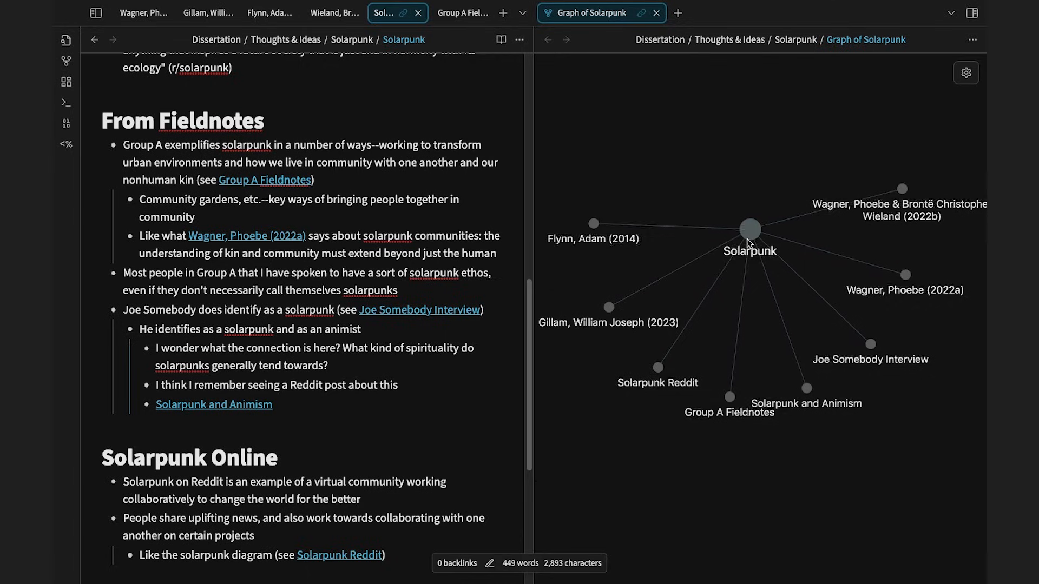
drag(750, 236, 778, 341)
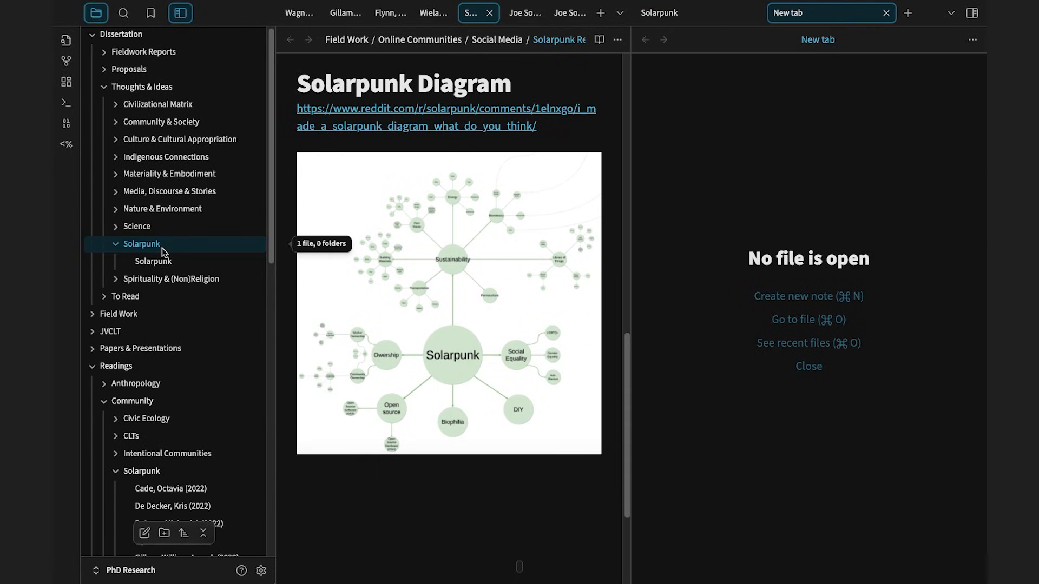
Create a new note in the Solarpunk folder under Thoughts & Ideas and title it "Solarpunk and Animism".
right_click(161, 247)
click(180, 257)
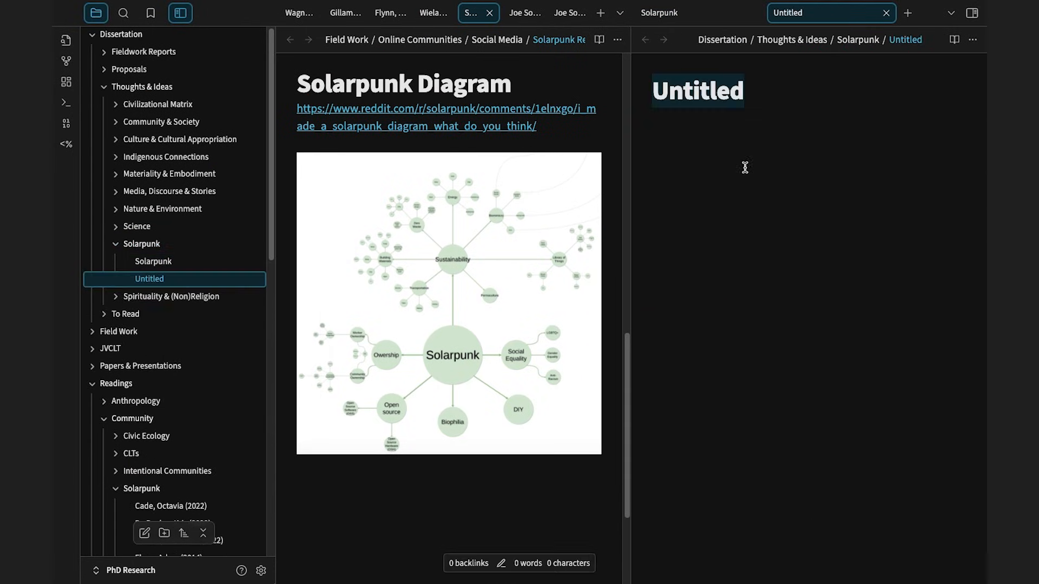
text(Solarpunk and Animism)
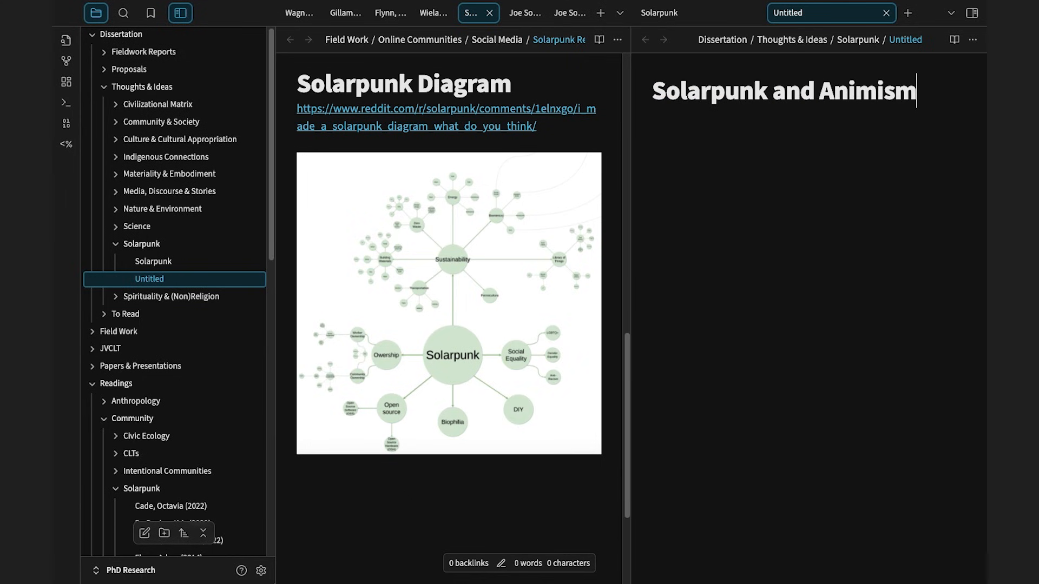
Add a bullet linking the "Solarpunk and Animism" note in the Solarpunk note, below the bullet about remembering a Reddit post.
click(716, 15)
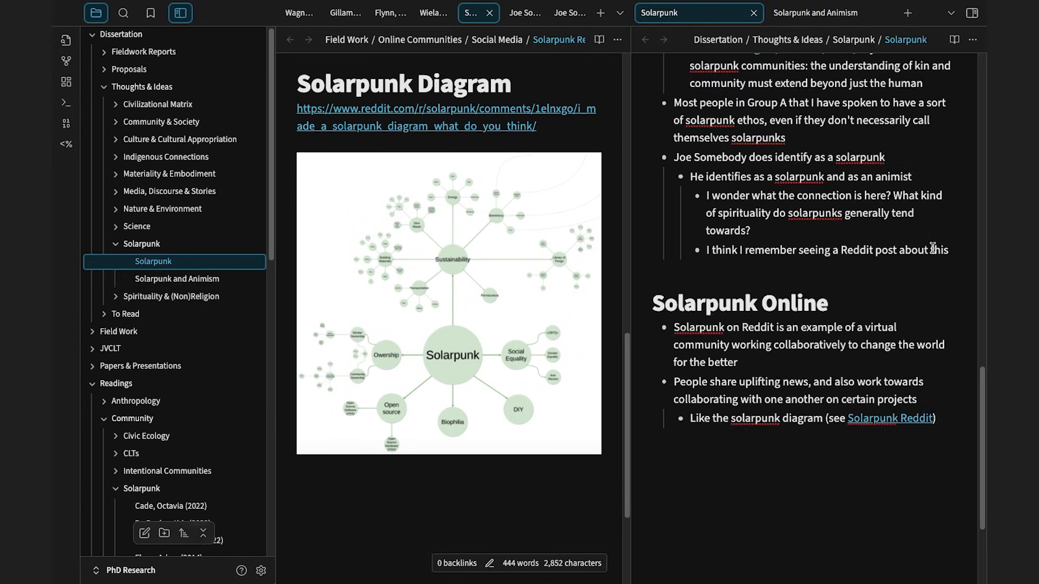
key(Return)
text([[Sola)
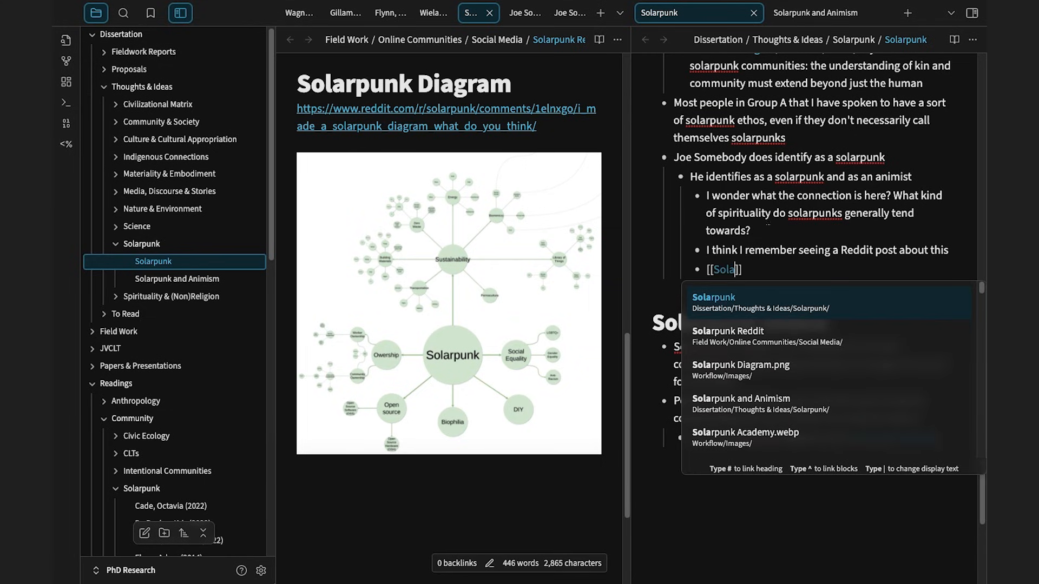
text(r)
text(punk and An)
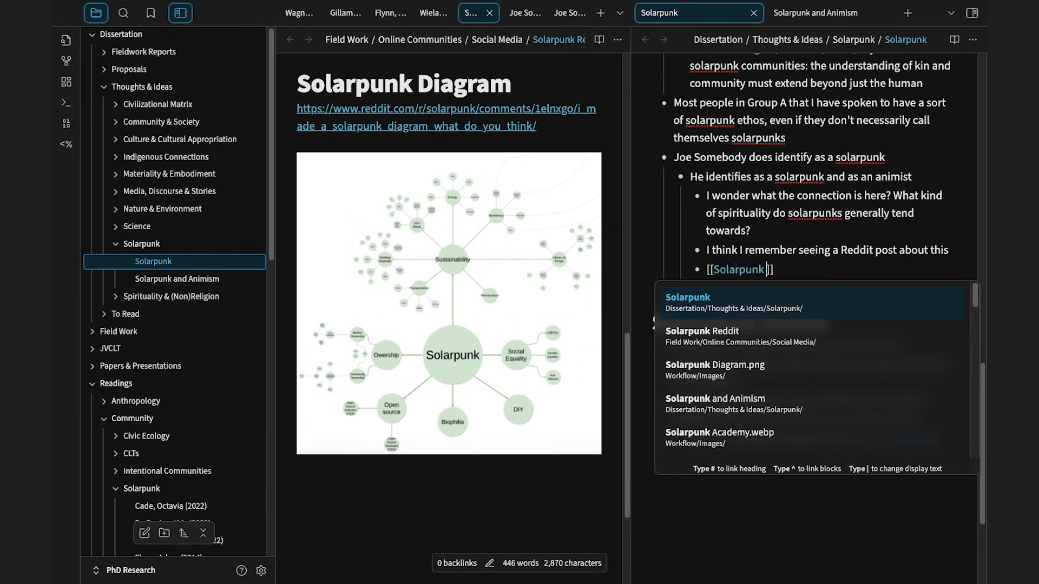
click(876, 301)
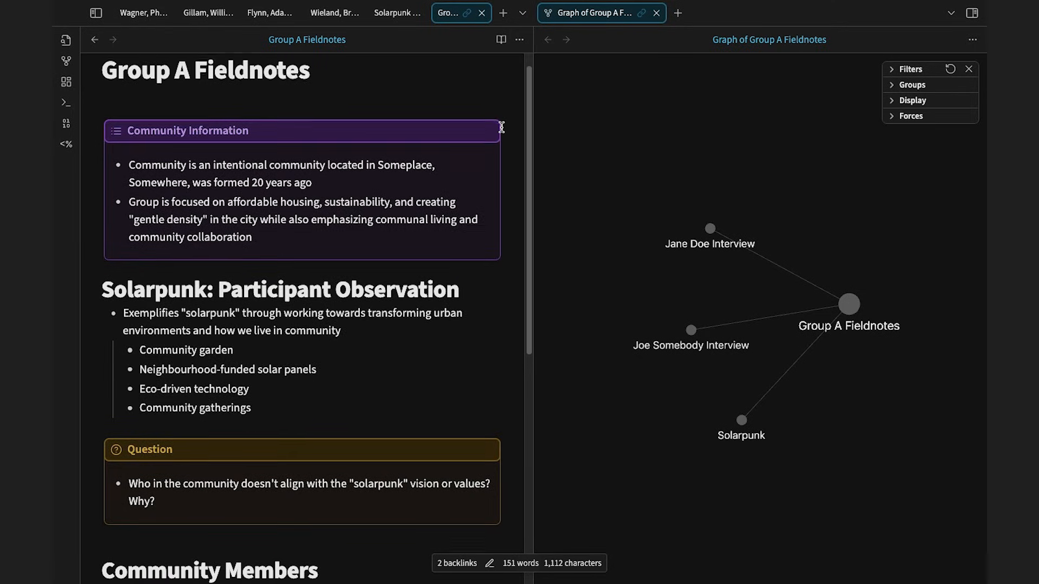
Read through Group A Fieldnotes to the Community Members section and open the first interview note linked there.
scroll(501, 126, down, 2)
scroll(502, 127, down, 4)
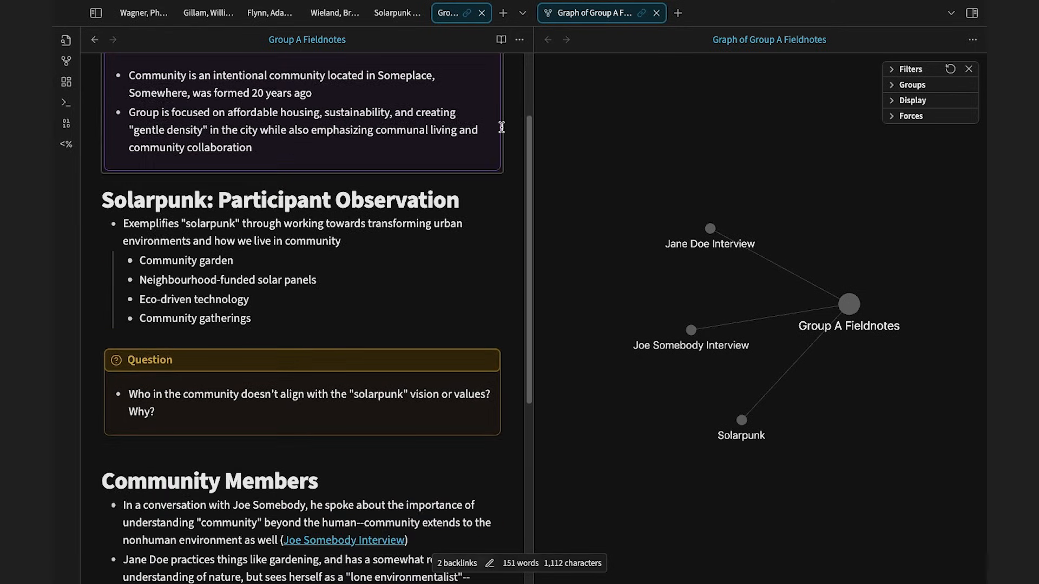
scroll(501, 127, down, 1)
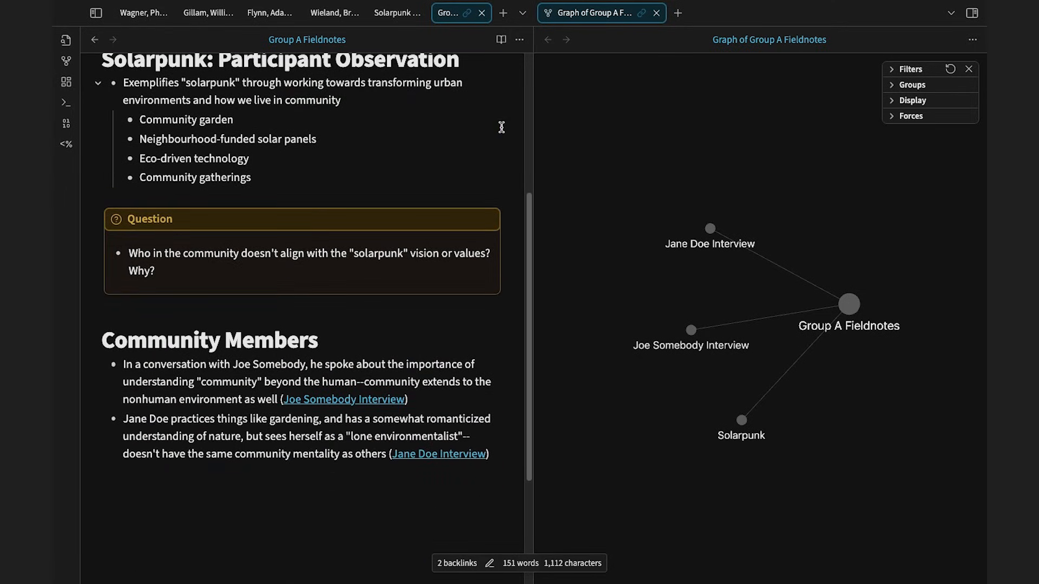
click(371, 401)
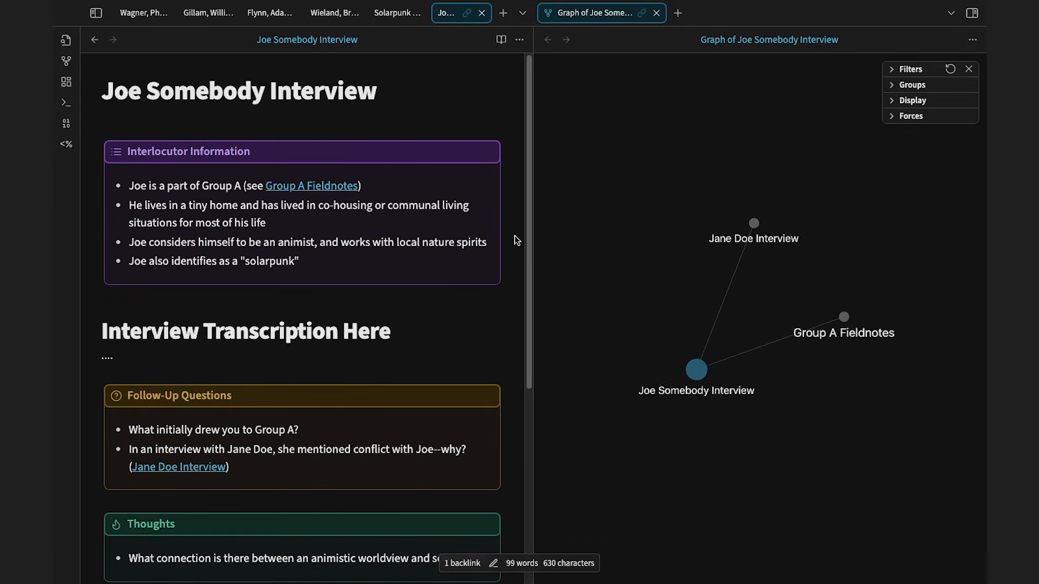
Review the interview note's interlocutor information, follow-up questions and thoughts, and open Group A Fieldnotes from its graph.
scroll(514, 235, down, 3)
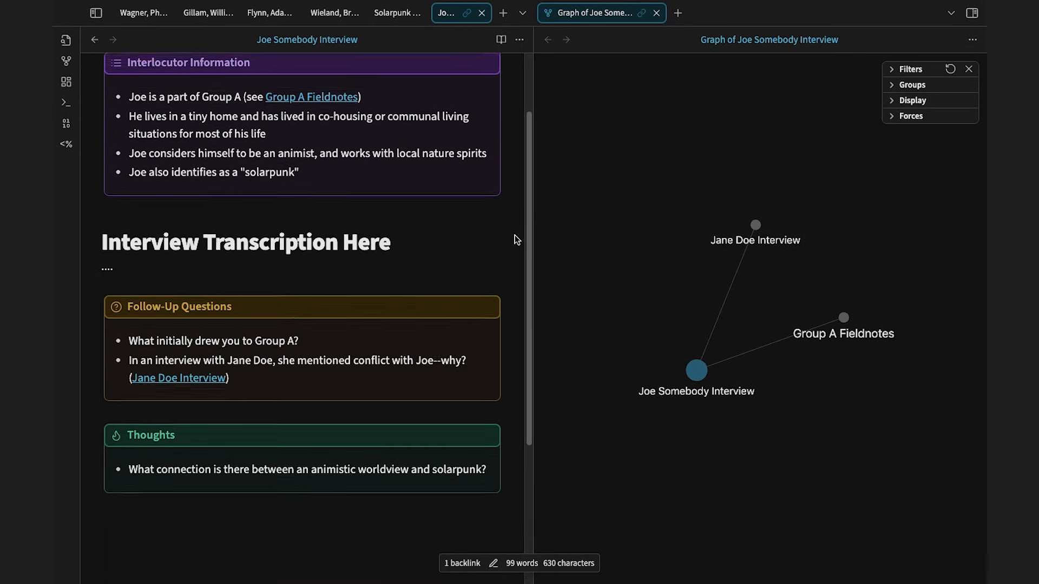
scroll(514, 234, up, 3)
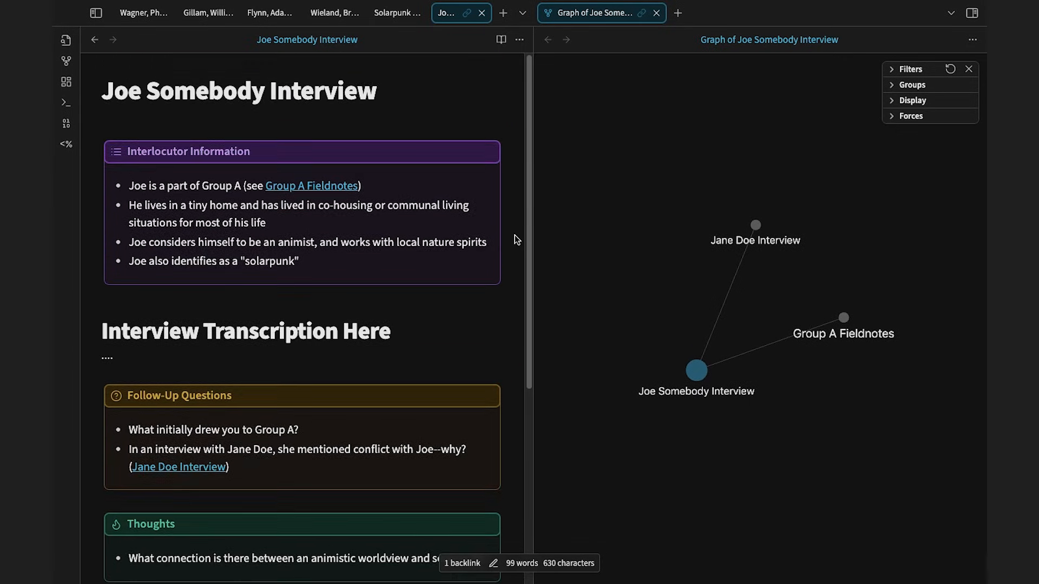
scroll(515, 235, down, 1)
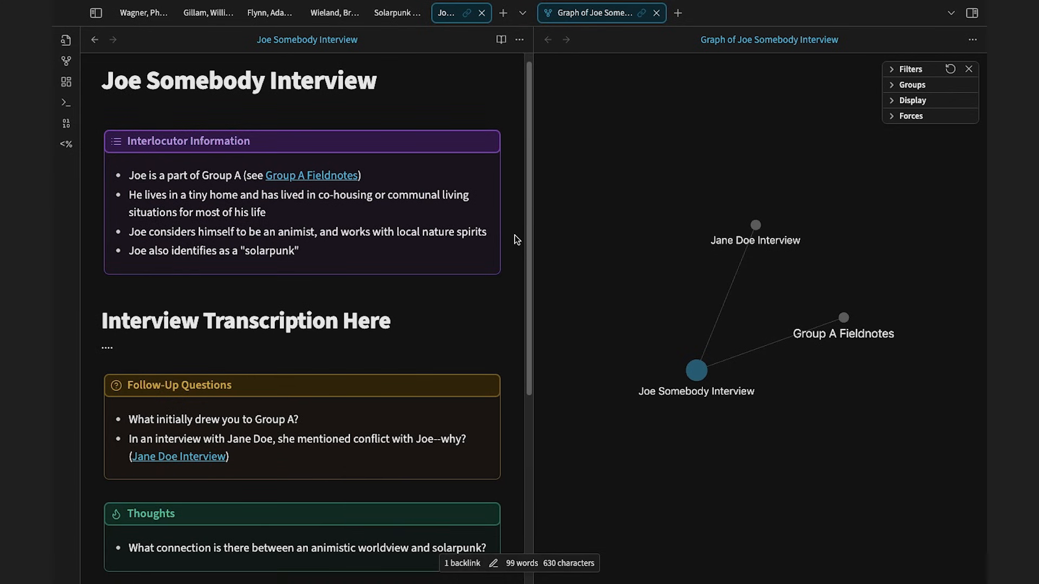
scroll(515, 235, down, 1)
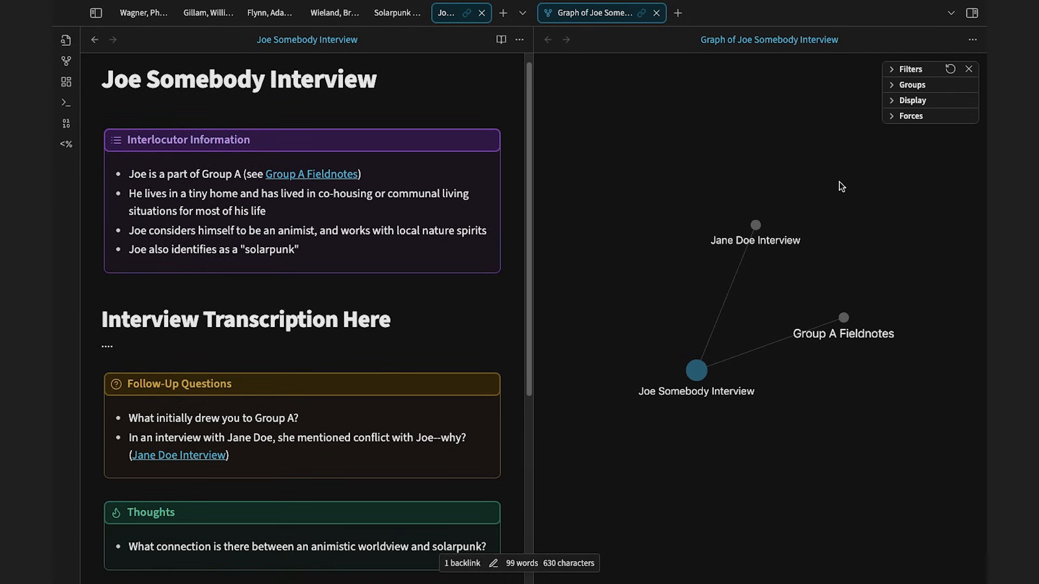
click(843, 319)
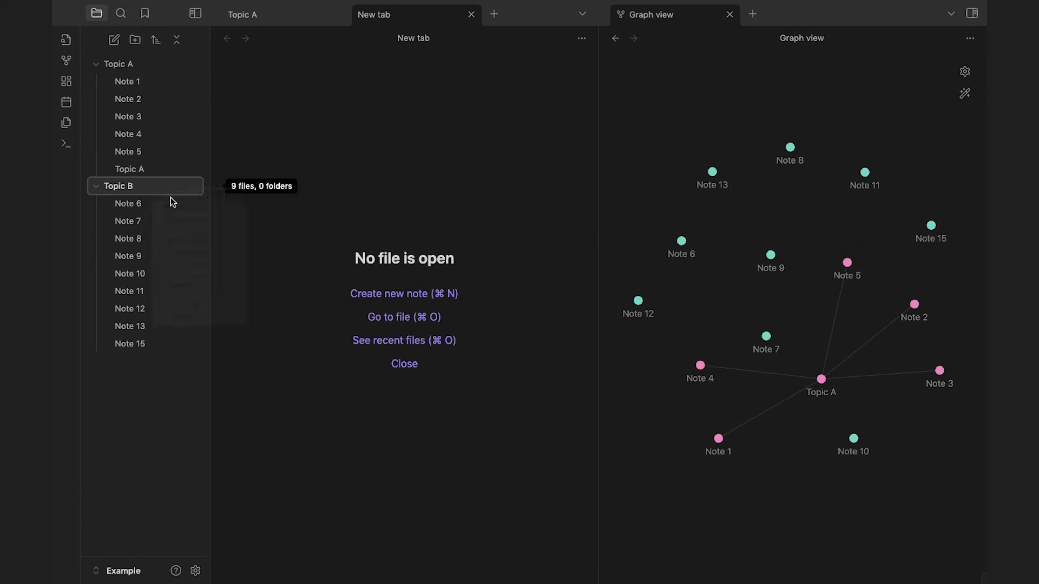
In the Example vault, create a note titled "Topic B" inside the Topic B folder.
click(171, 197)
text(Topic B)
key(Return)
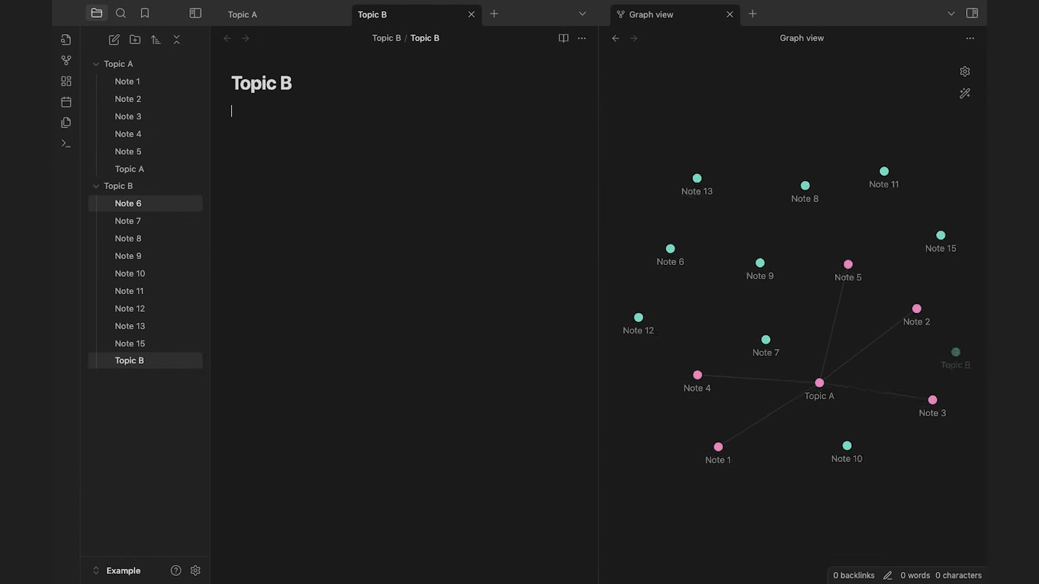
Add links to Note 6, Note 7, Note 8, Note 9 and Note 10 in the Topic B note, one per line.
text([[Note 6)
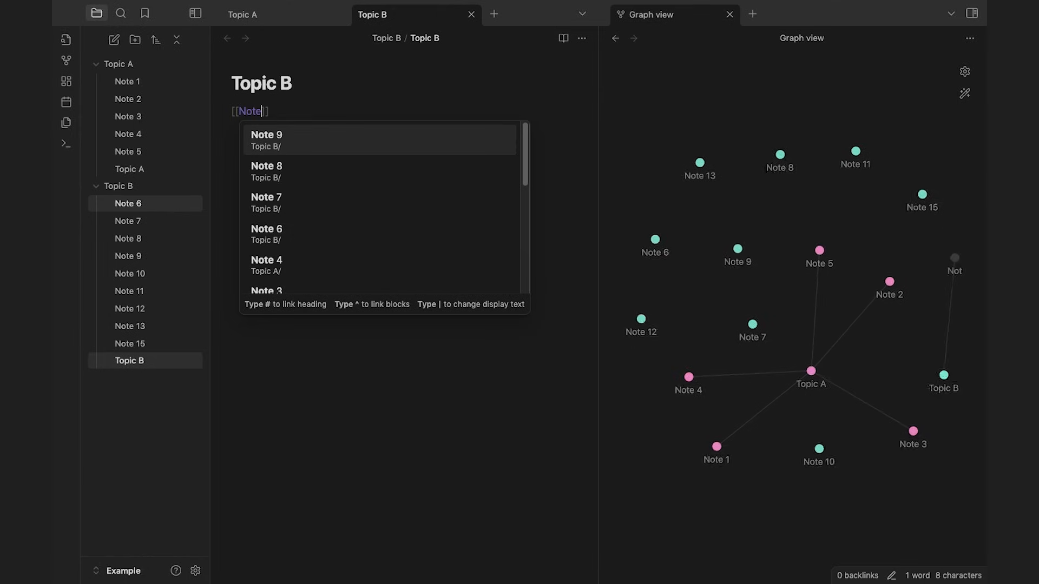
key(Return)
key(Return)
text([[Note 7)
key(Return)
key(Return)
text([[Note 8)
key(Return)
key(Return)
text([[Note 9)
key(Return)
key(Return)
text([[Note 10)
key(Return)
key(Return)
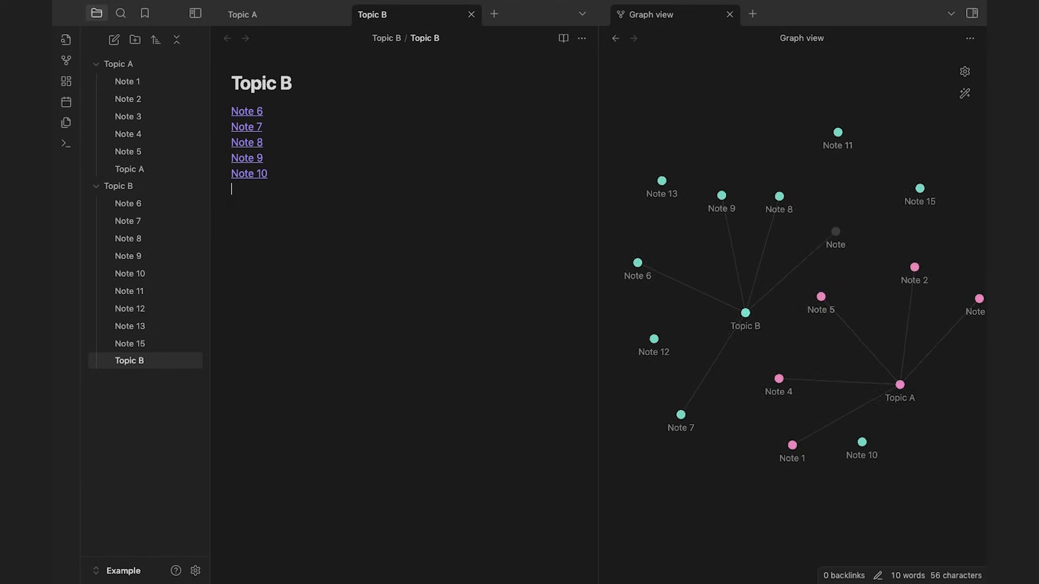
Extend the Topic B link list with Note 11, Note 12, Note 13, Note 15 and Topic A's Note 5, one per line.
text([[Note 11)
key(Return)
key(Return)
text([[Note 12)
key(Return)
key(Return)
text([[Note 13)
key(Return)
key(Return)
text([[Note )
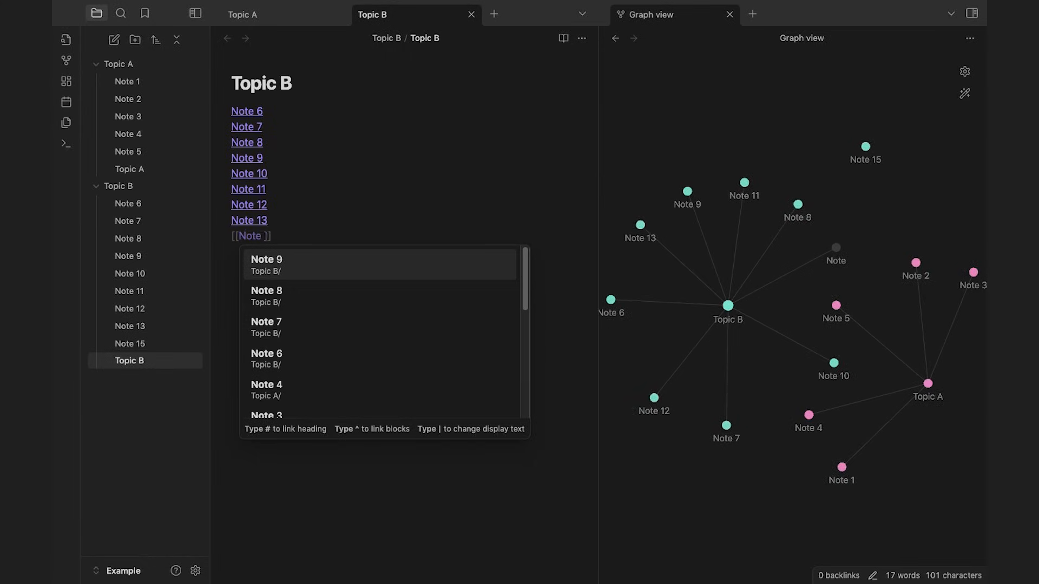
text(15)
key(Return)
key(Return)
text([[Note 5)
key(Return)
Add a link to Note 10 in the Topic A note, below the existing links and separated by a blank line.
click(242, 14)
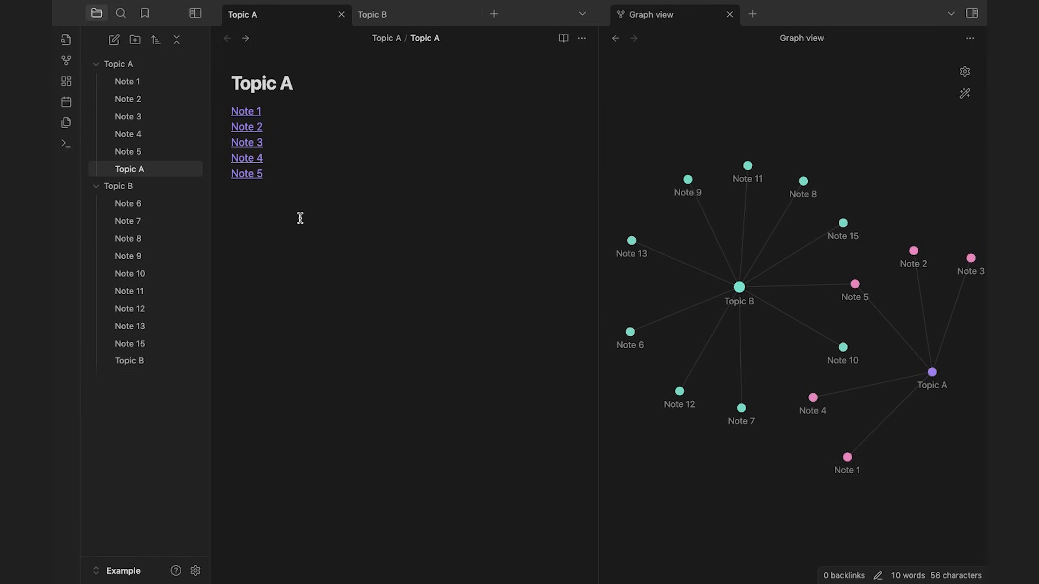
click(300, 218)
text([[Note 10)
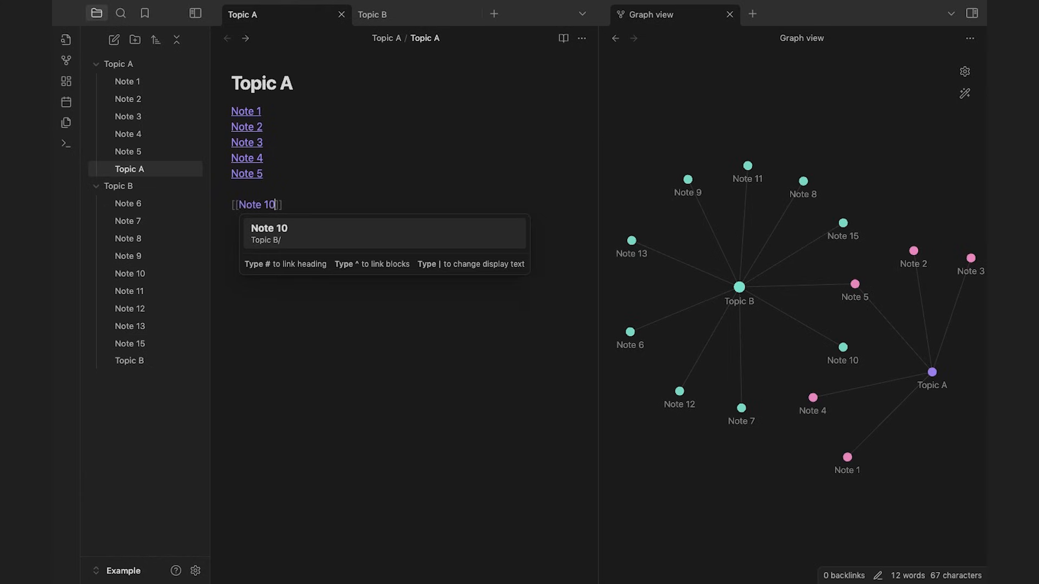
key(Return)
key(Return)
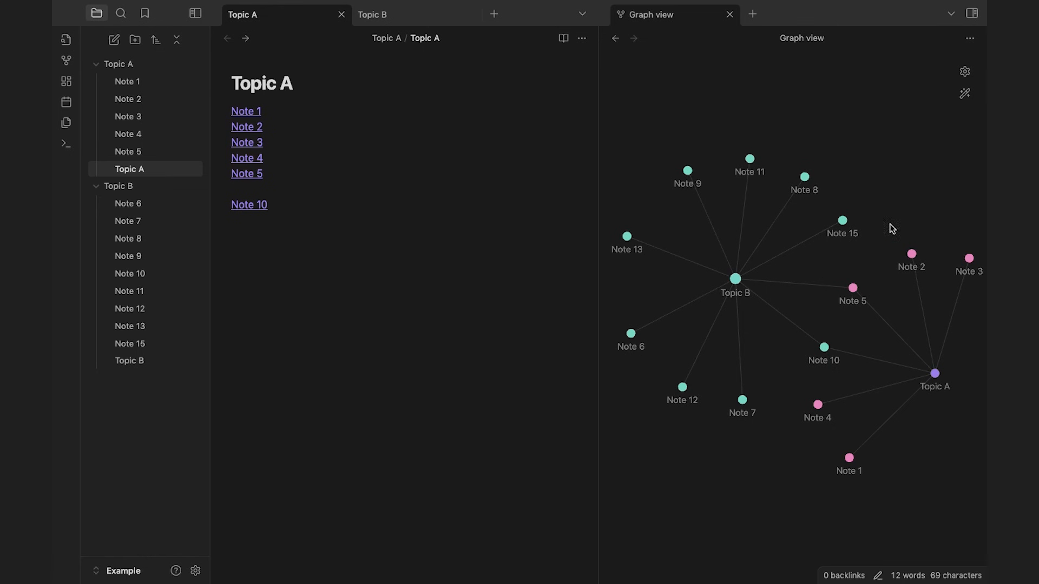
Read the Zettelkasten Getting Started web page from the introduction through common questions, principles, knowledge management and scaling the note archive.
scroll(623, 157, down, 3)
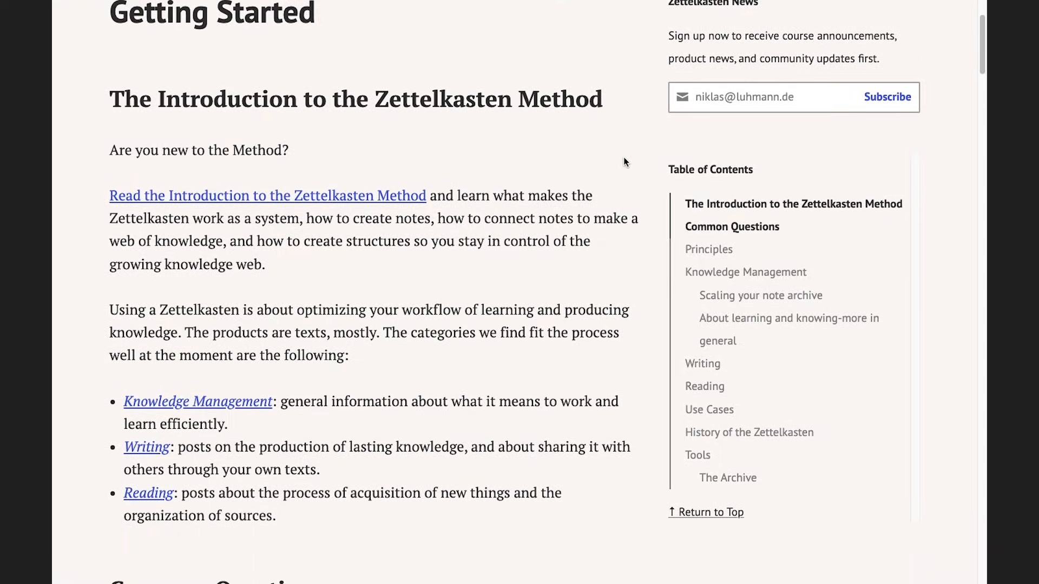
scroll(624, 157, down, 4)
scroll(623, 161, down, 5)
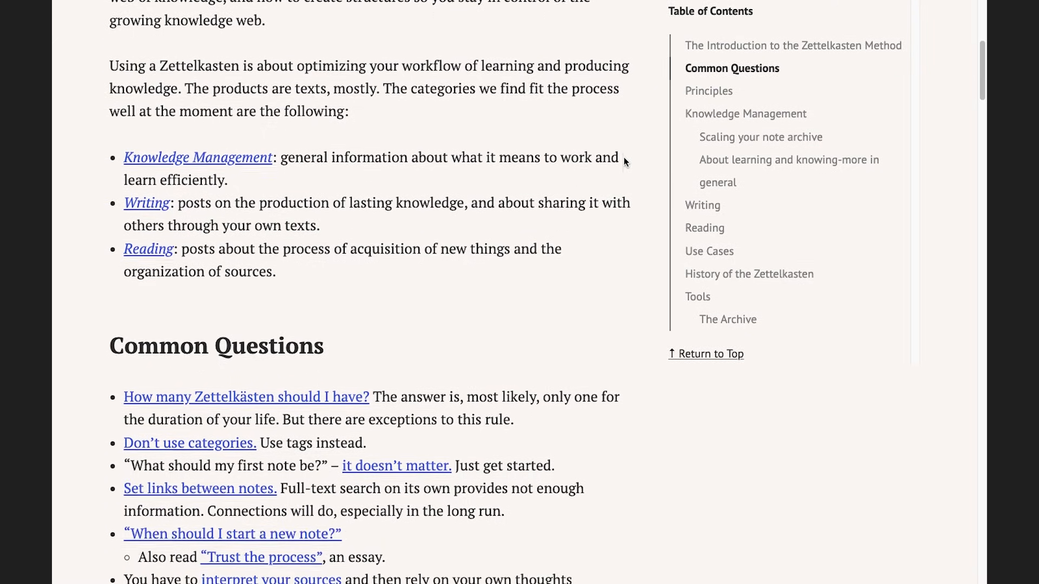
scroll(624, 161, down, 1)
scroll(625, 161, down, 6)
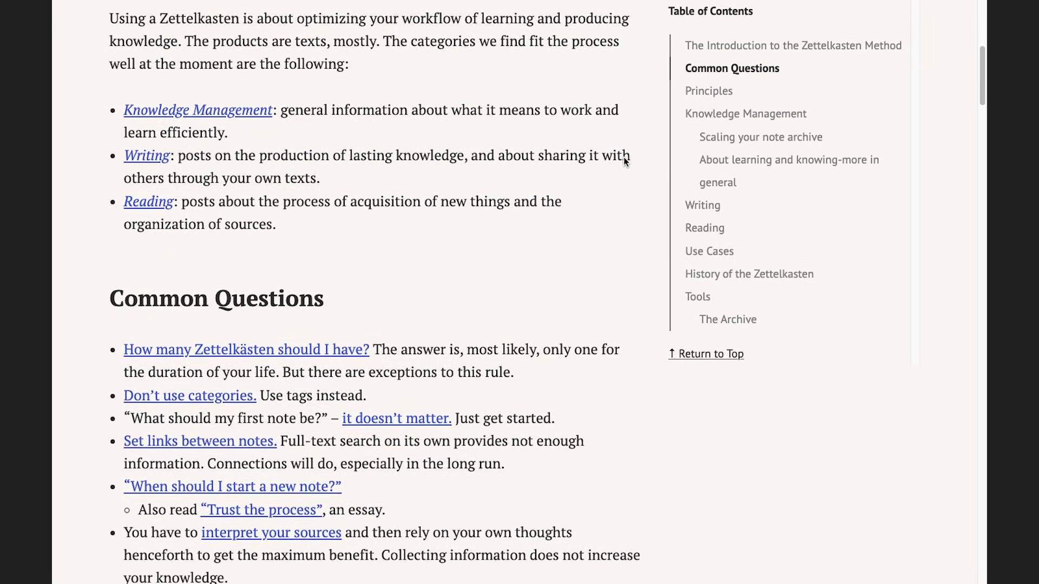
scroll(625, 162, down, 6)
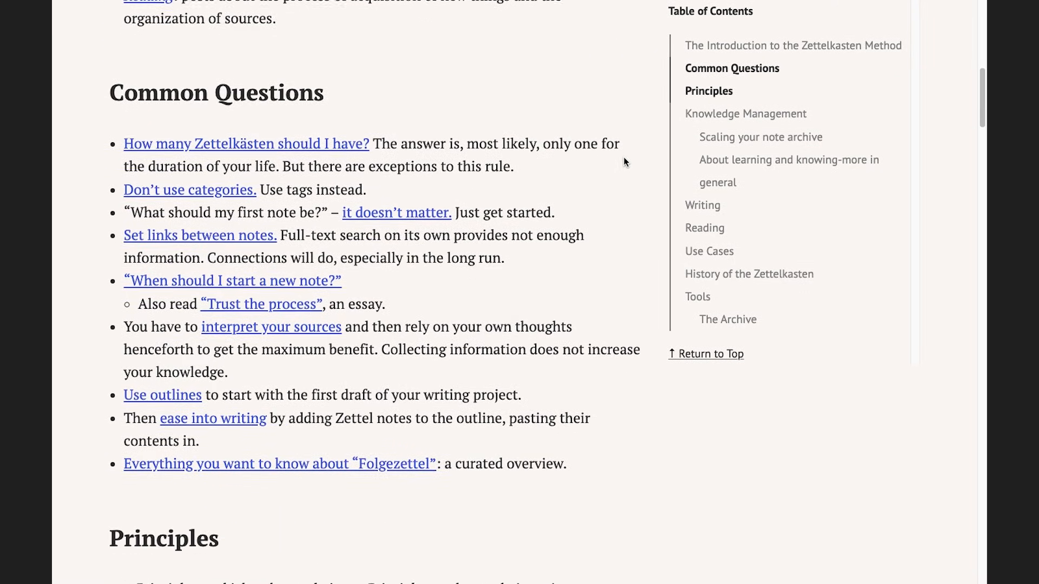
scroll(625, 162, down, 9)
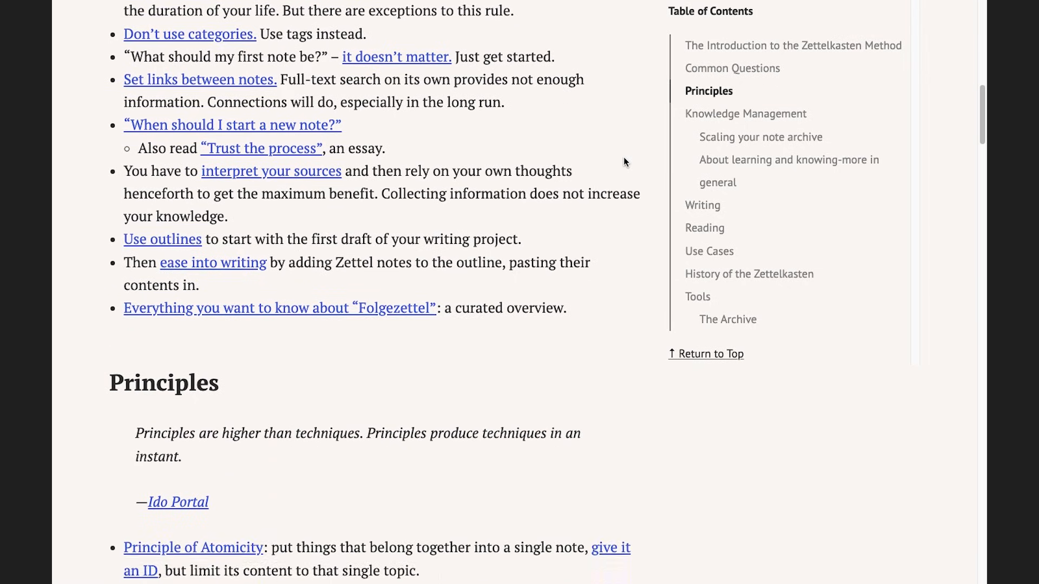
scroll(625, 160, down, 13)
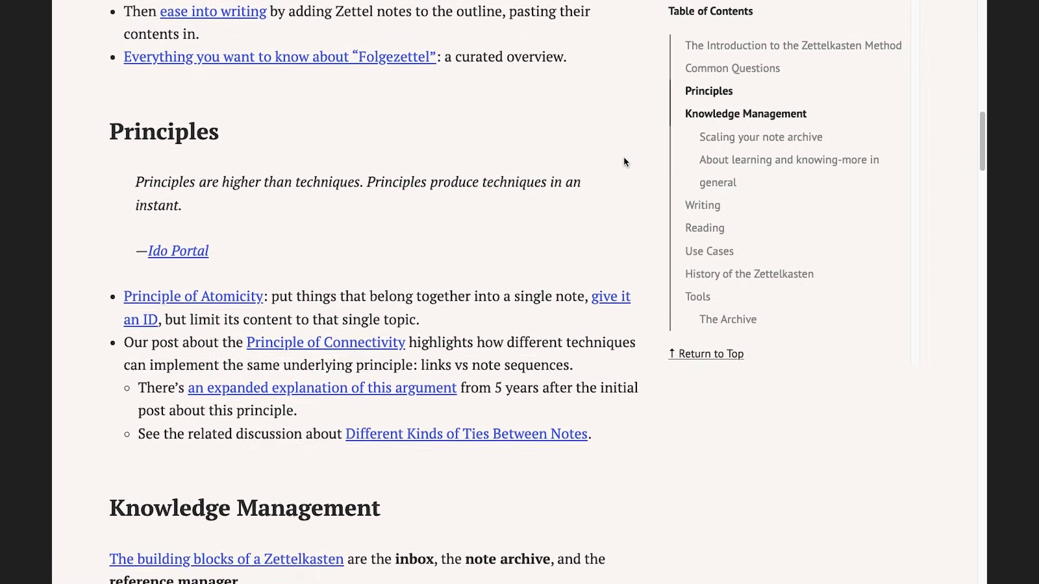
scroll(624, 160, down, 19)
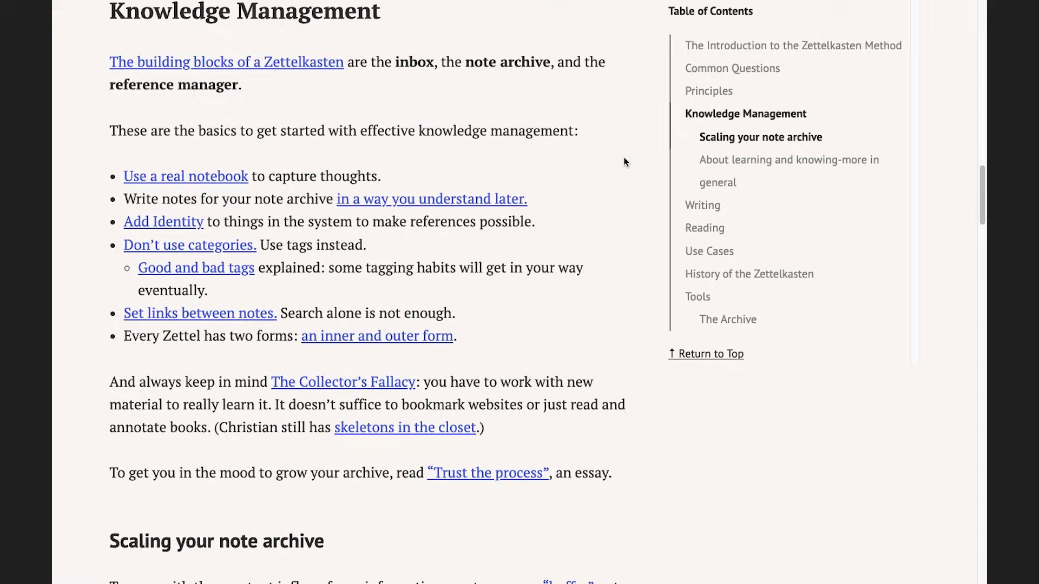
scroll(625, 161, down, 20)
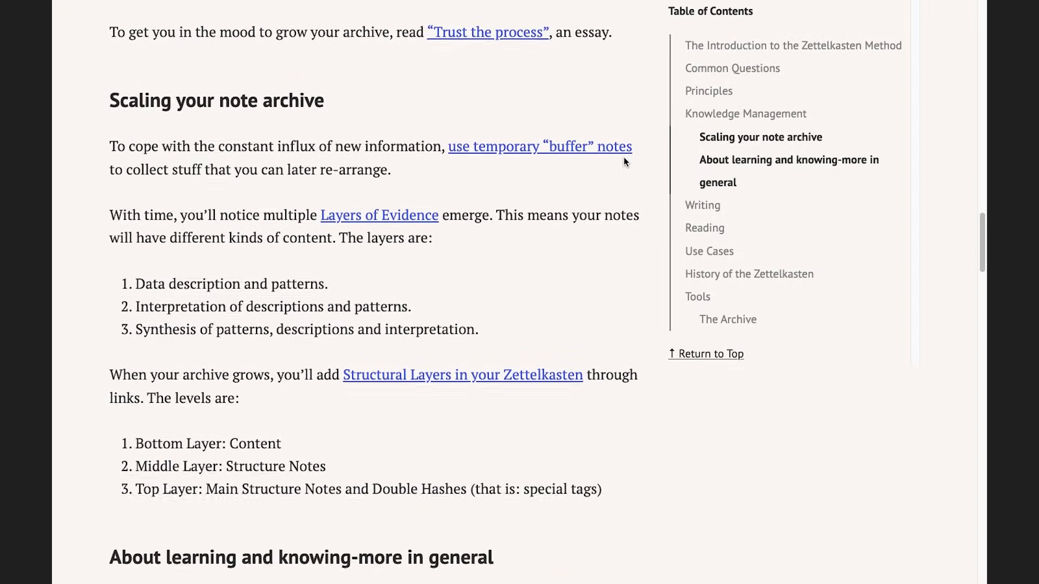
scroll(623, 157, down, 11)
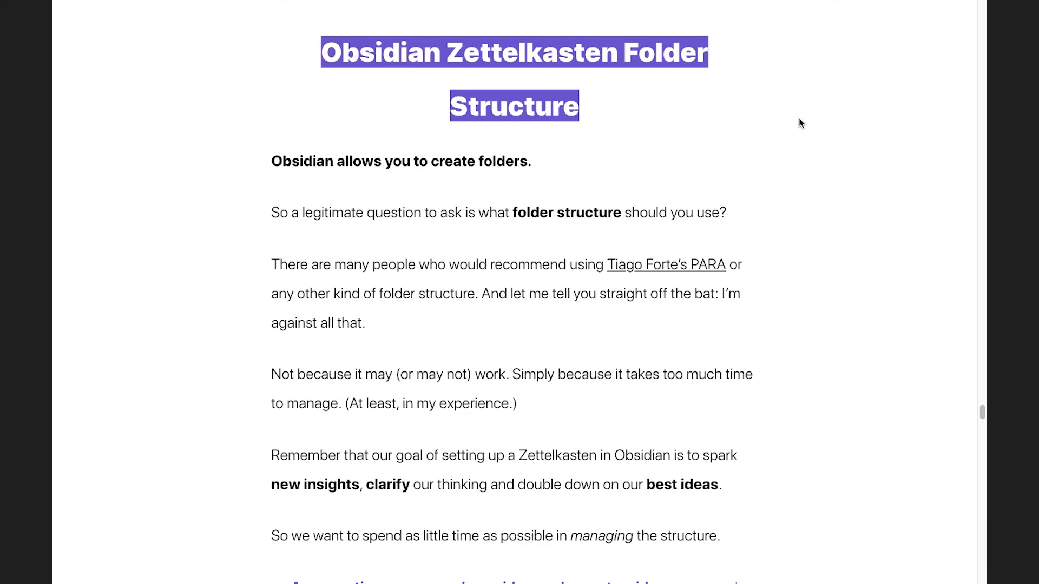
Read the Obsidian Zettelkasten article's sections on folder structure, templates and the different types of notes.
scroll(799, 123, down, 6)
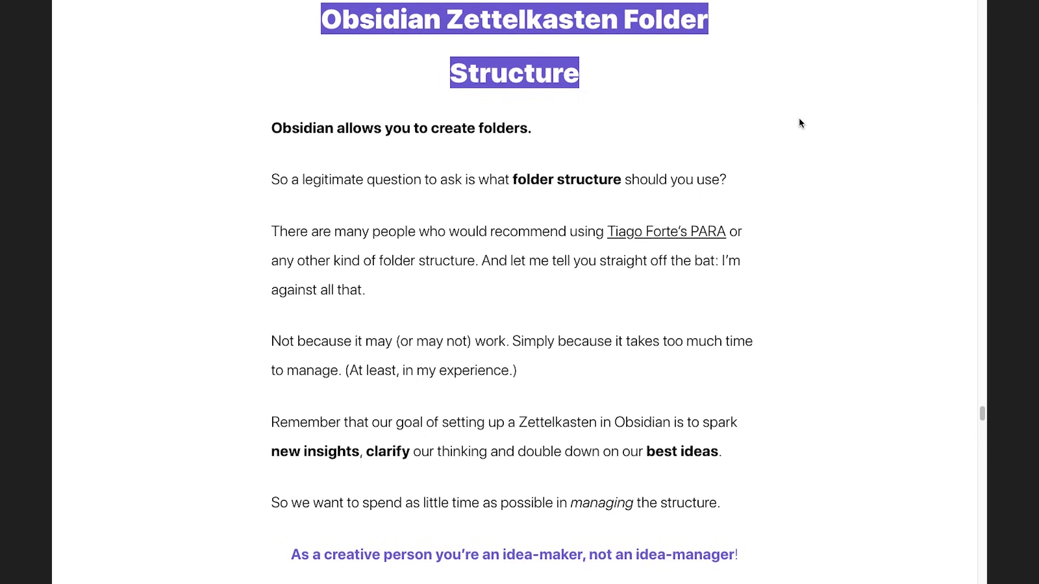
scroll(799, 123, down, 5)
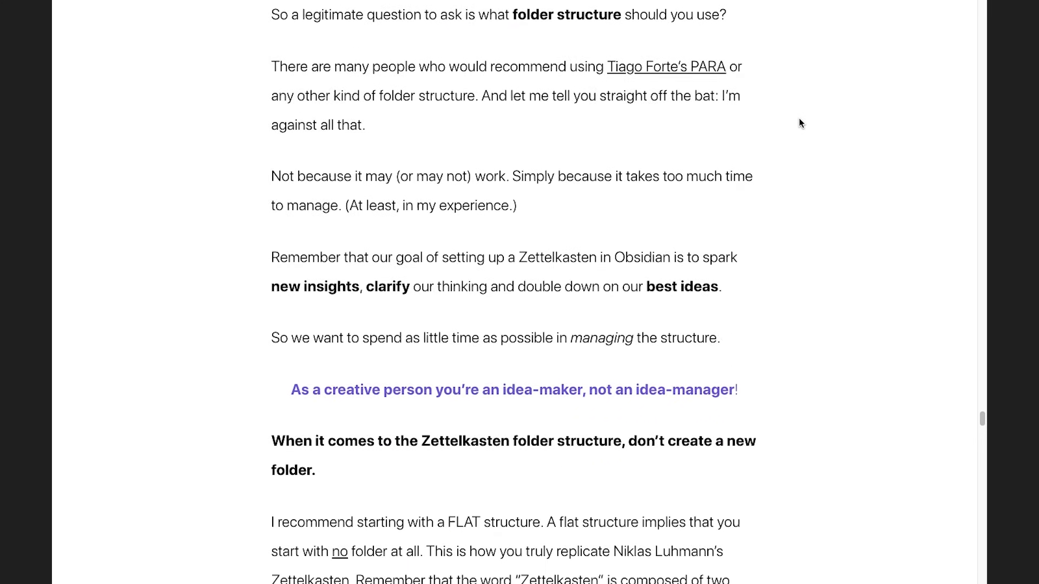
scroll(799, 123, down, 11)
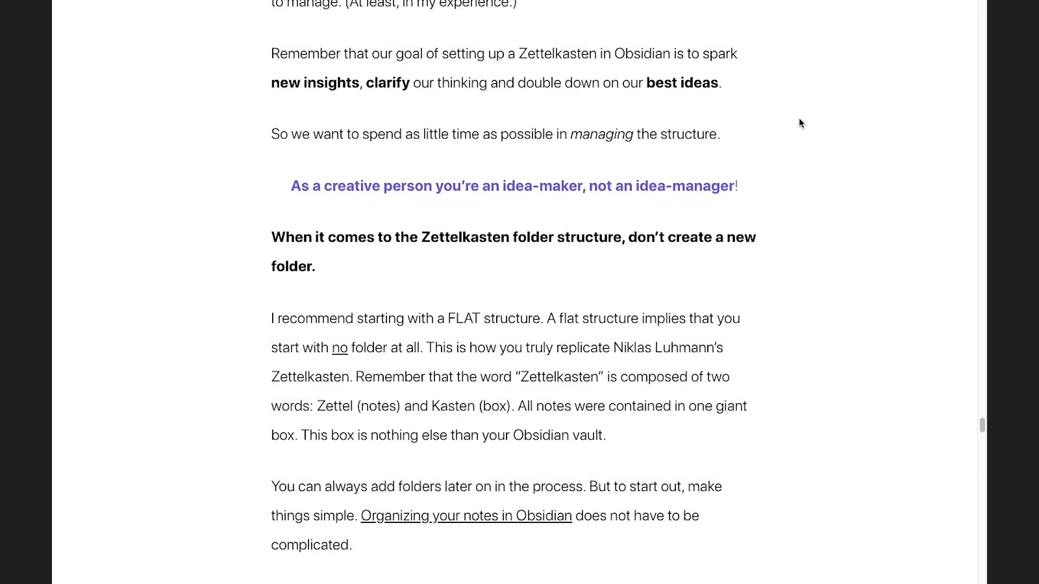
scroll(799, 124, down, 14)
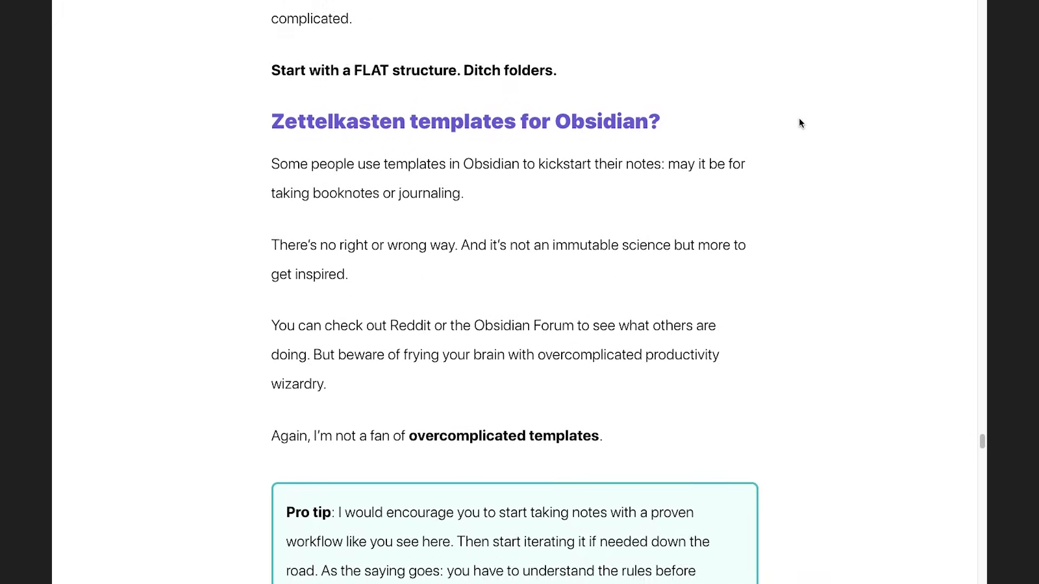
scroll(800, 123, down, 8)
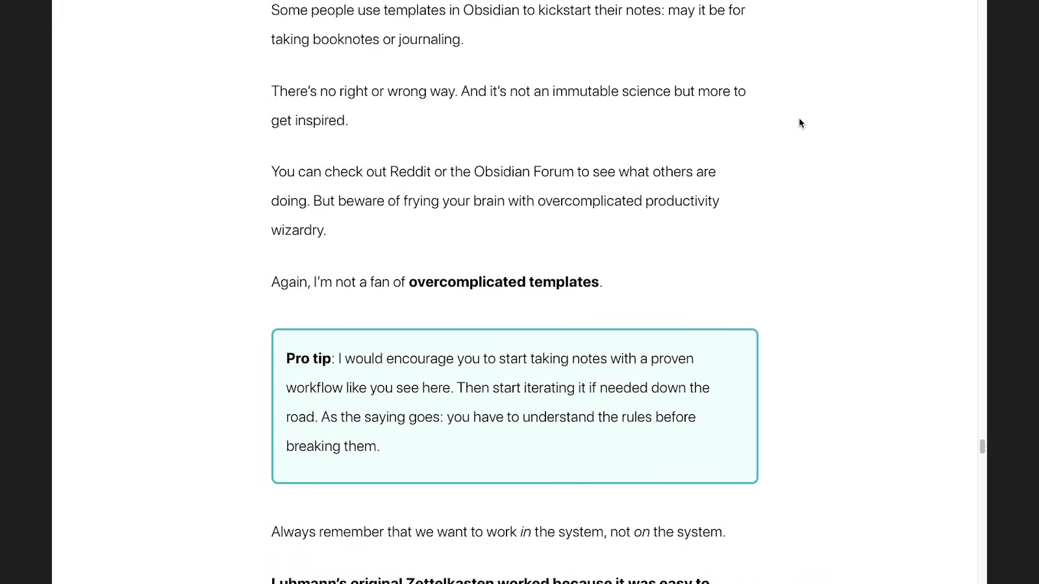
scroll(800, 123, down, 5)
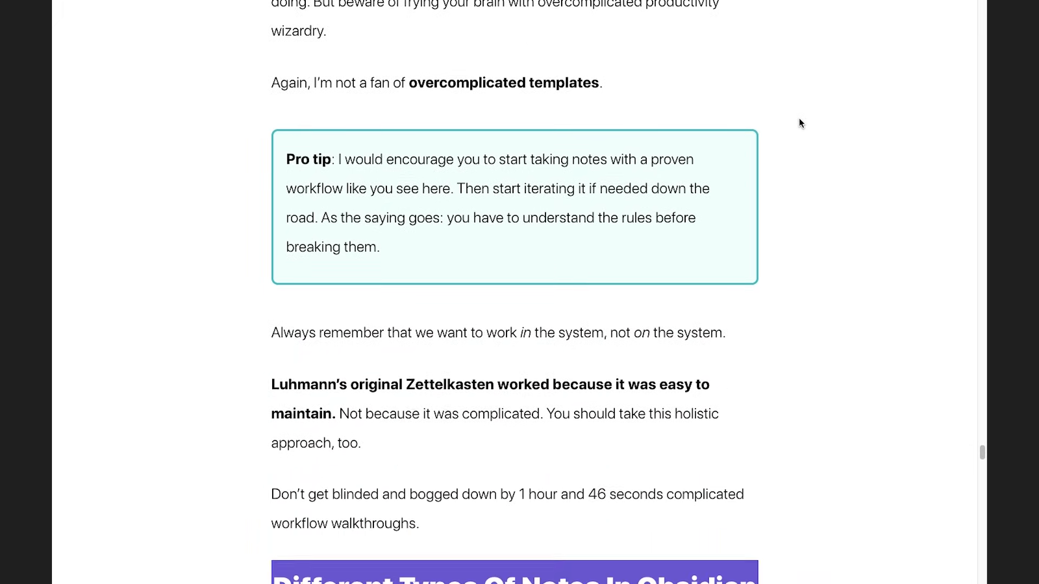
scroll(800, 124, down, 14)
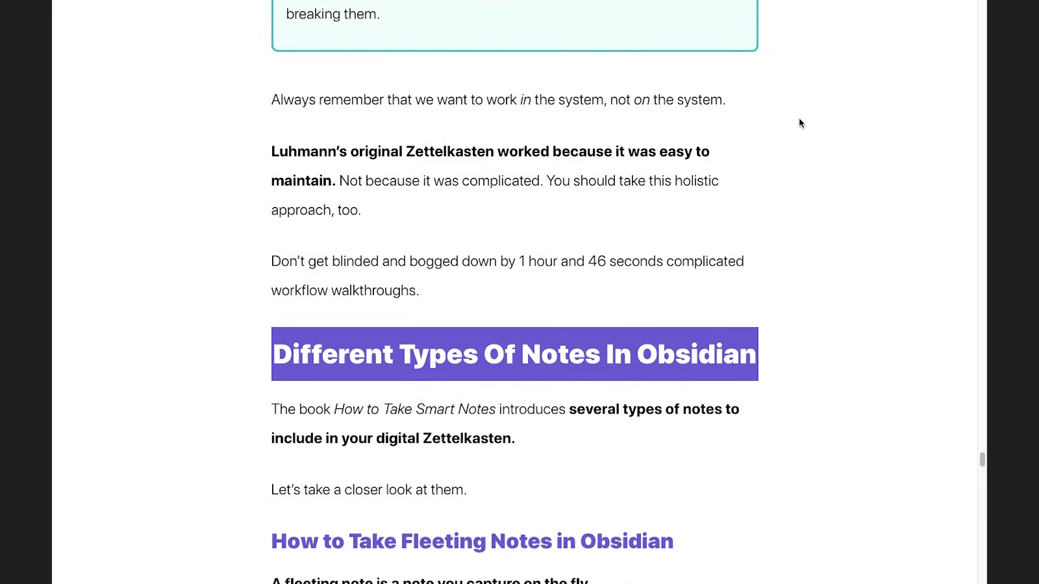
Read the Obsidian Zettelkasten article's sections on taking fleeting notes, permanent notes and literature notes, including the three-part book workflow.
scroll(800, 124, down, 20)
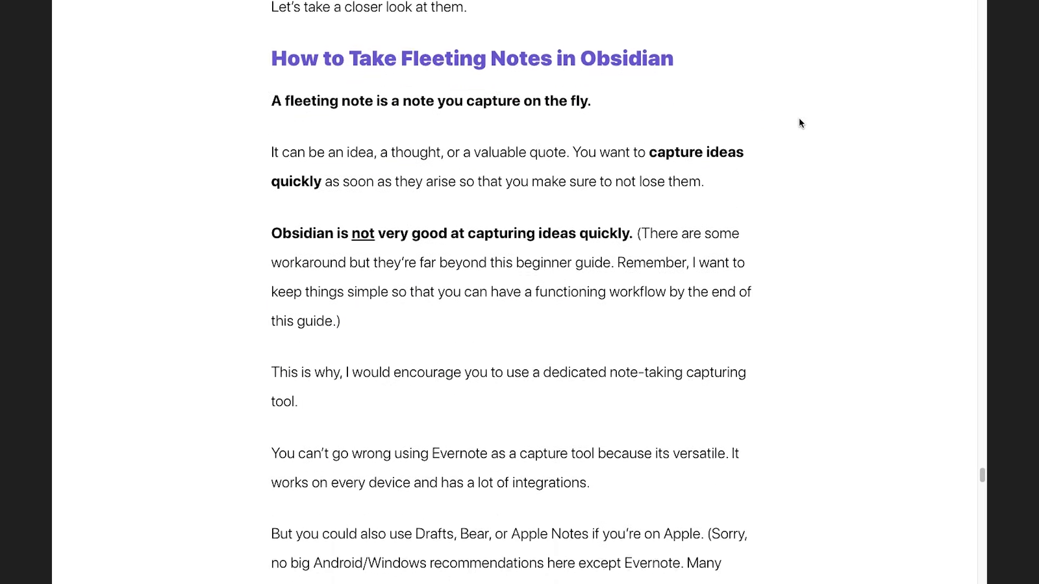
scroll(799, 124, down, 19)
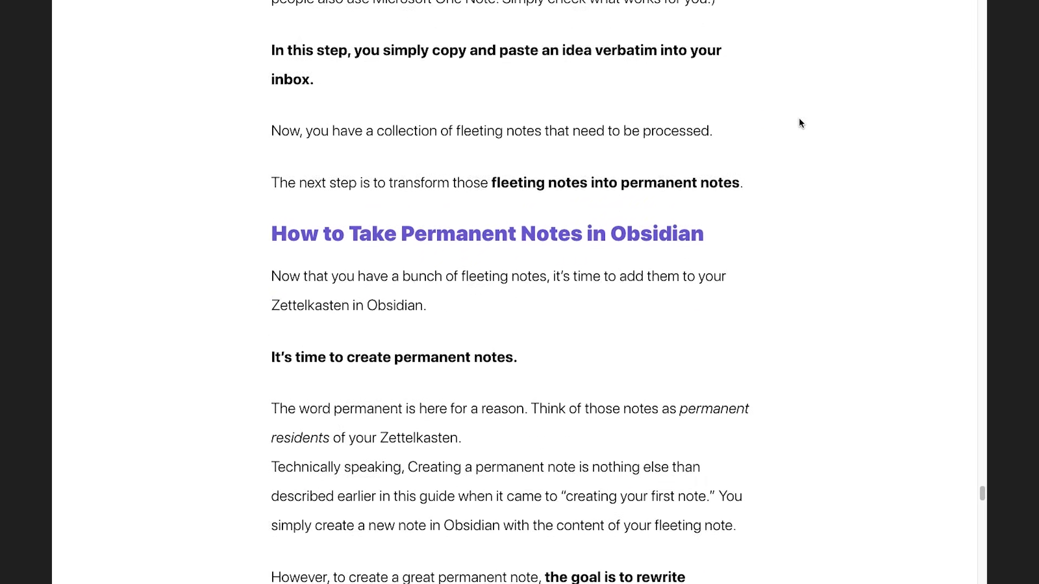
scroll(800, 123, down, 16)
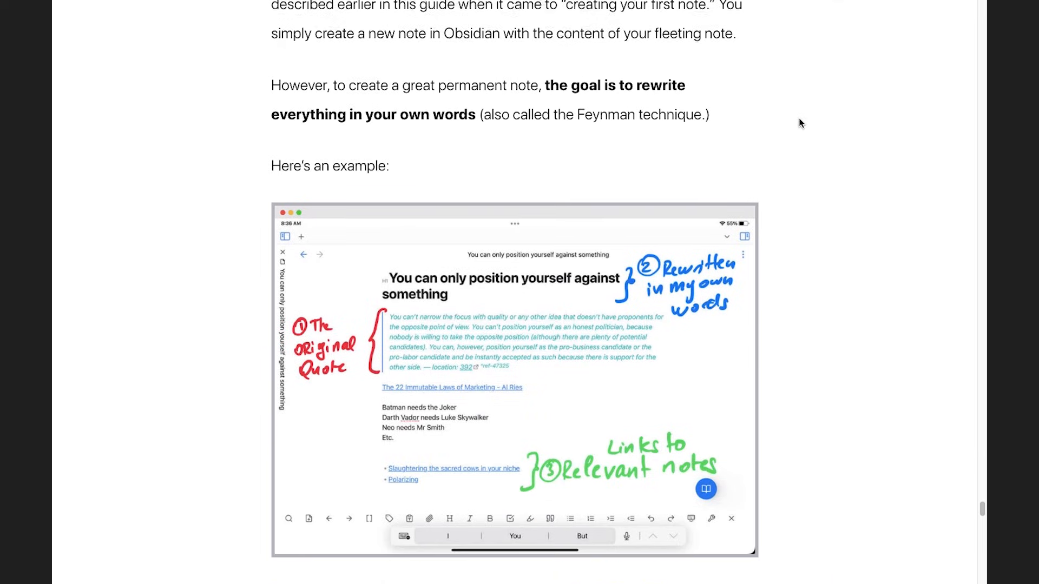
scroll(800, 123, down, 20)
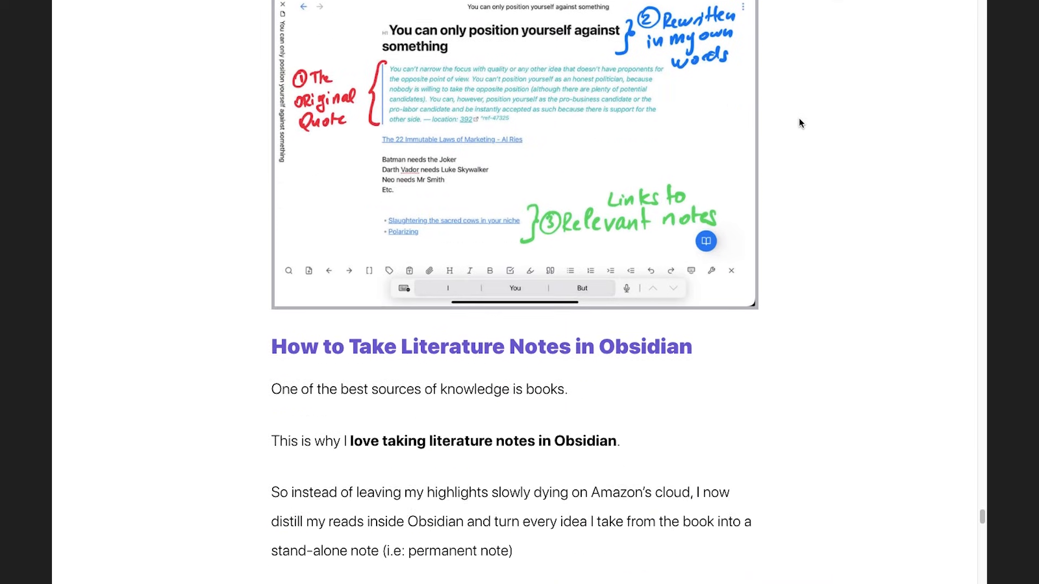
scroll(799, 123, down, 13)
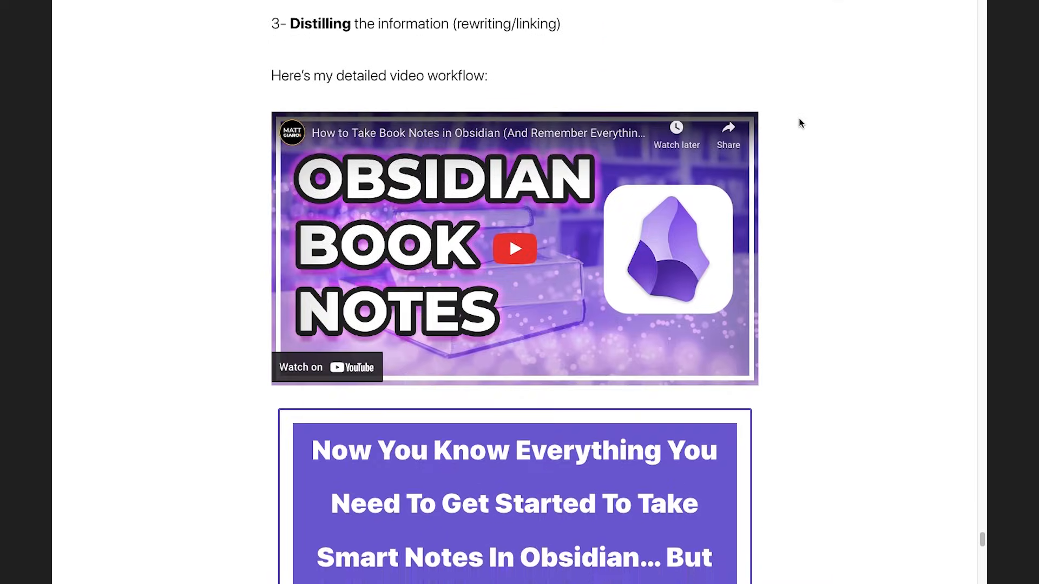
scroll(800, 124, up, 20)
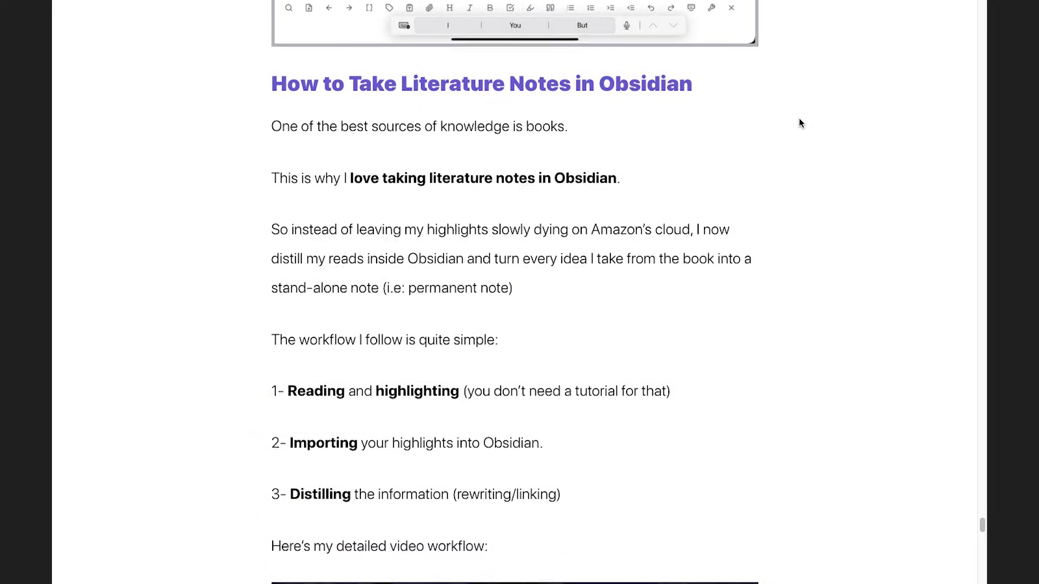
scroll(799, 119, up, 4)
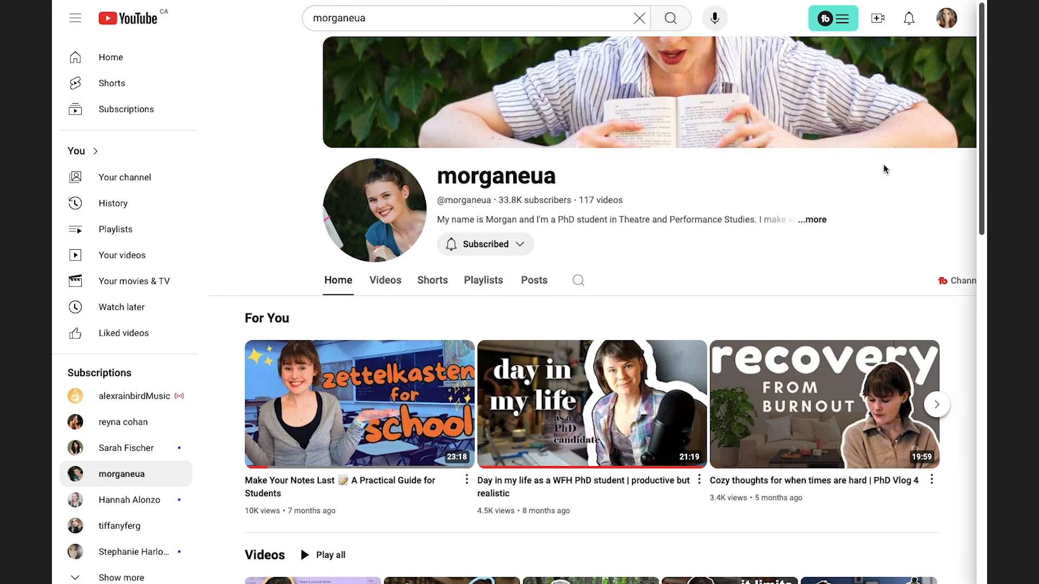
Browse the morganeua channel's Academics and Note-taking videos and open "The FUN and EFFICIENT note-taking system I use in my PhD".
scroll(881, 167, down, 2)
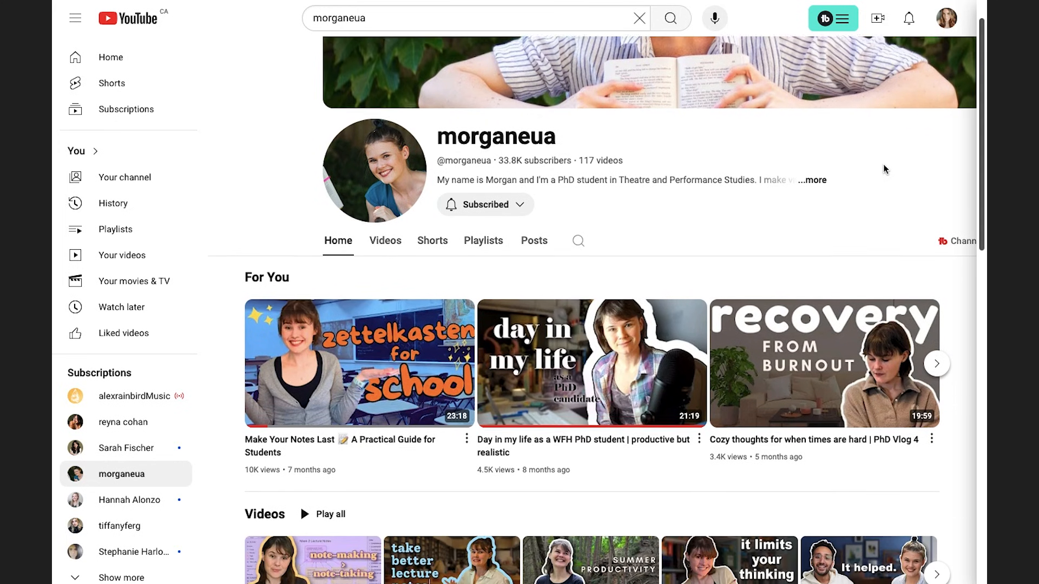
scroll(885, 170, down, 14)
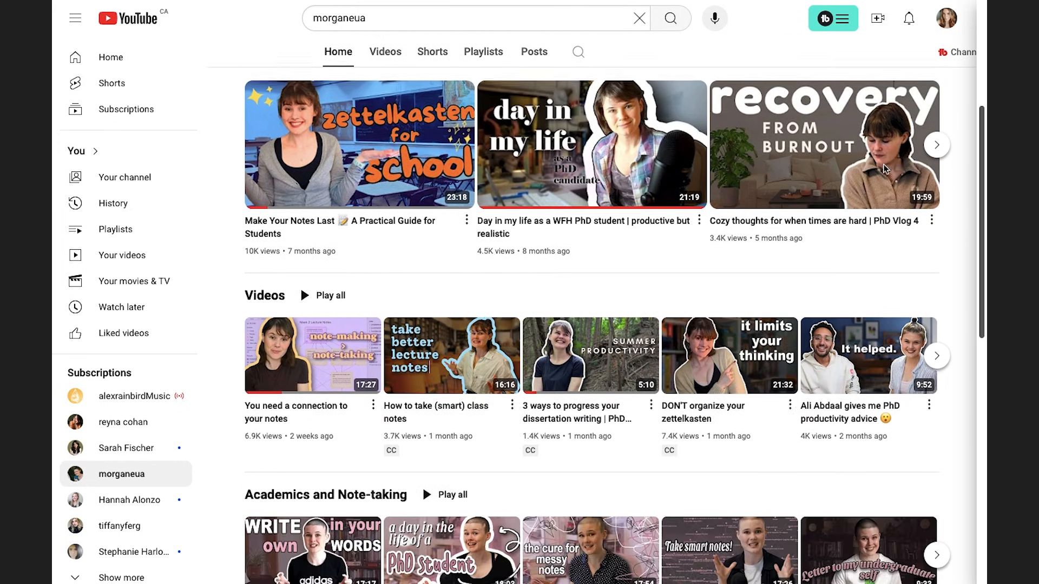
scroll(885, 169, down, 4)
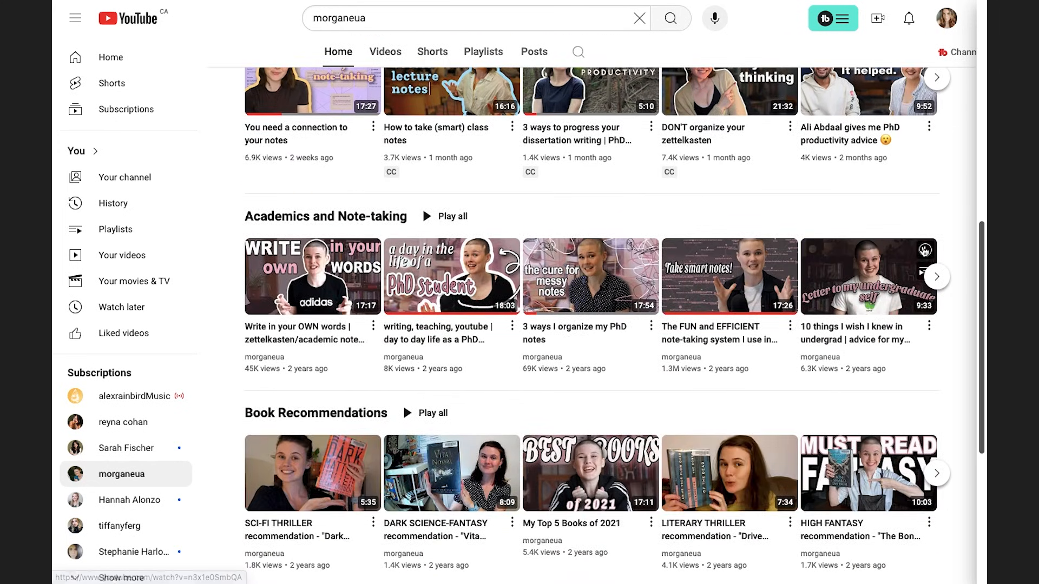
click(939, 278)
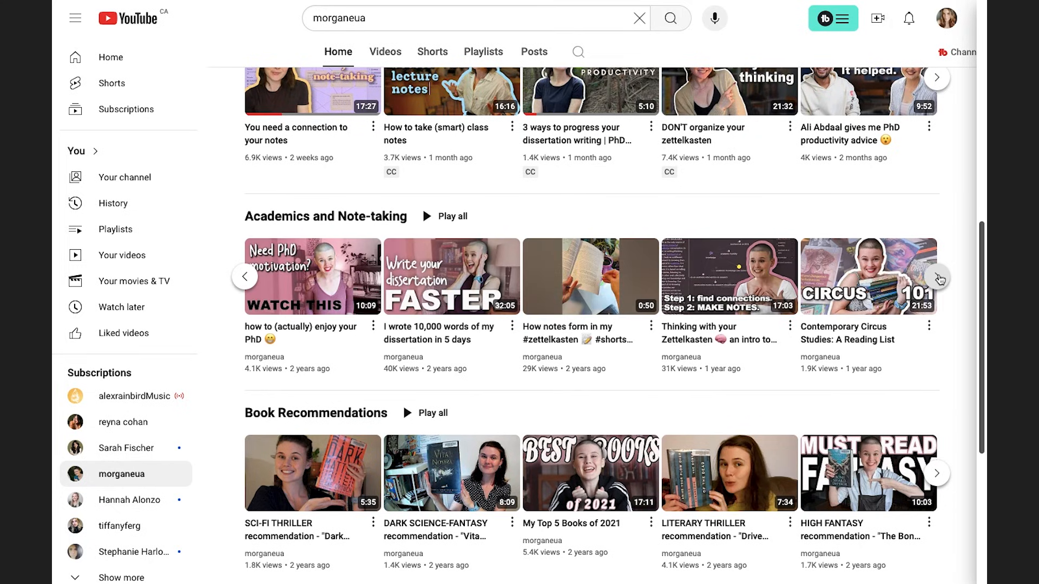
click(939, 278)
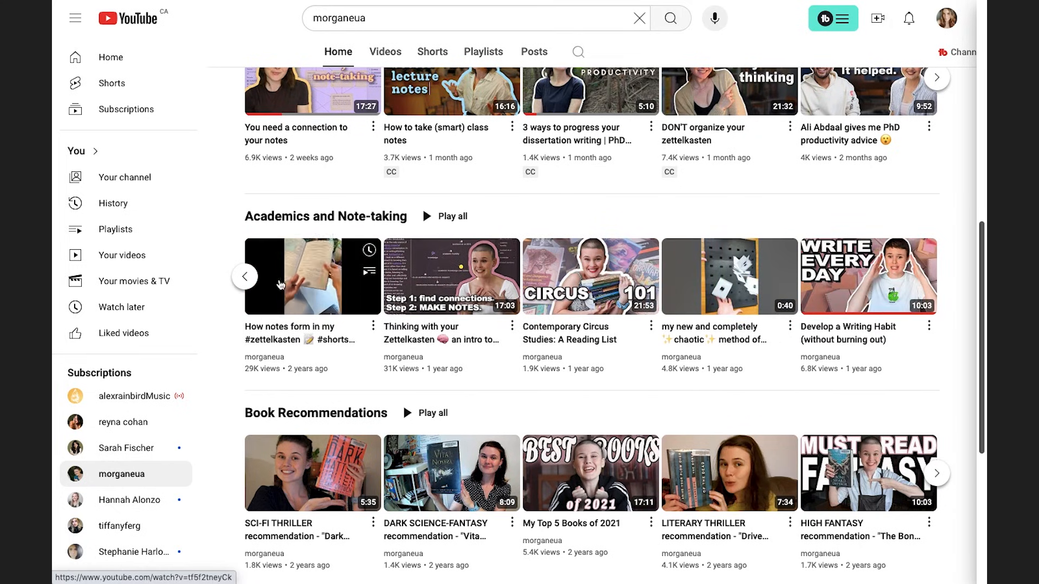
click(247, 278)
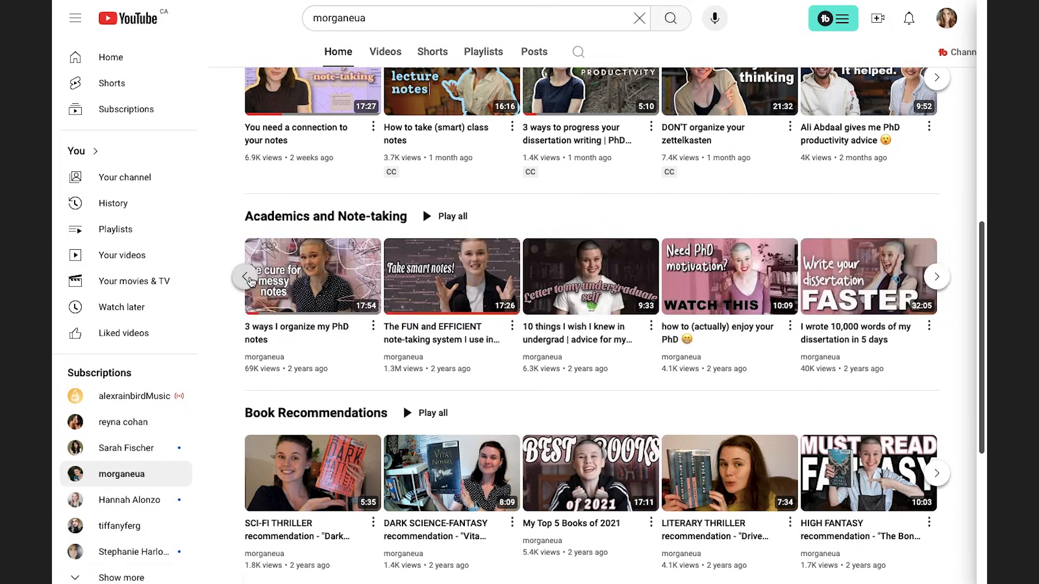
click(431, 297)
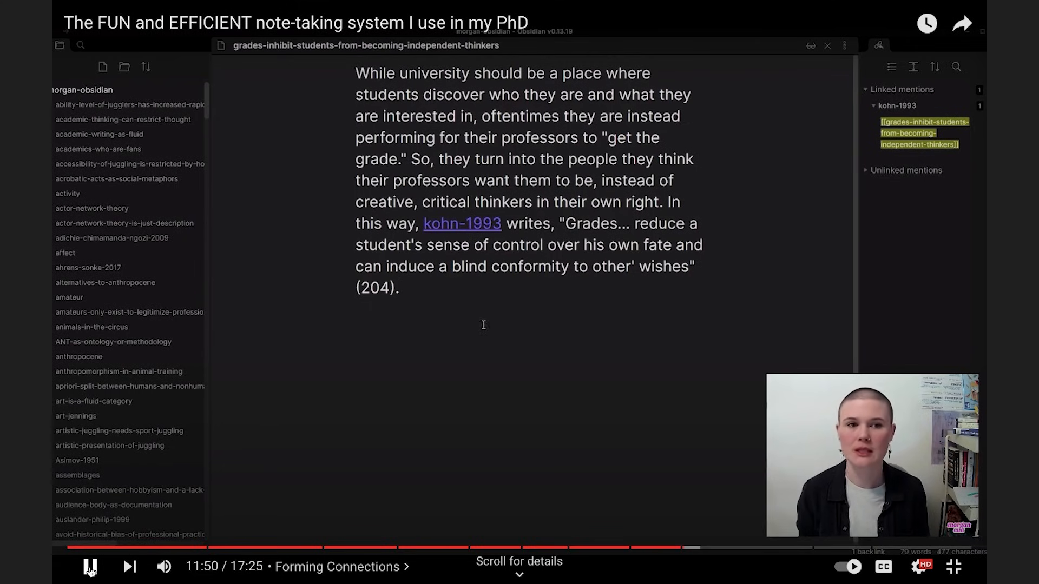